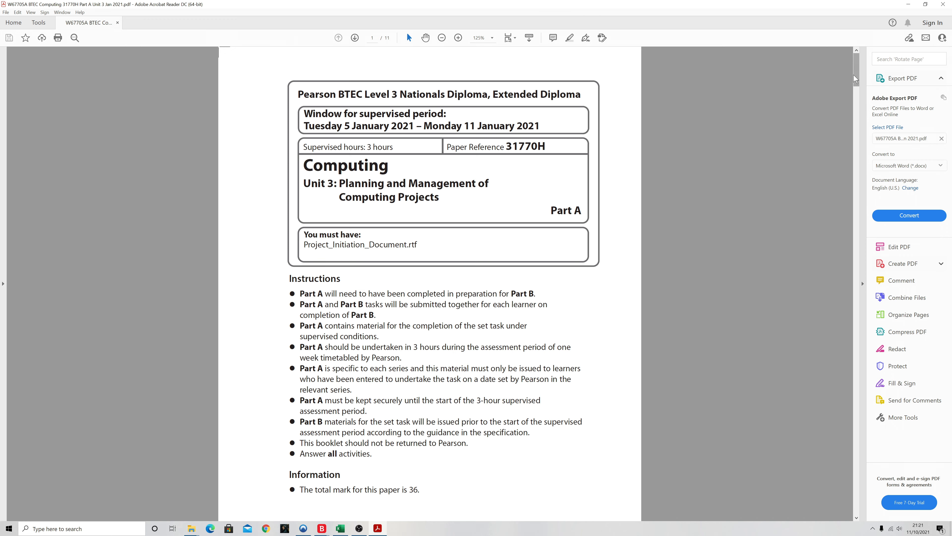
Look through the Unit 3 Part A exam paper from its cover page onward.
{"action": "left_click_drag", "start_coordinate": [855, 76], "coordinate": [858, 507]}
{"action": "scroll", "coordinate": [436, 412], "scroll_direction": "up", "scroll_amount": 5}
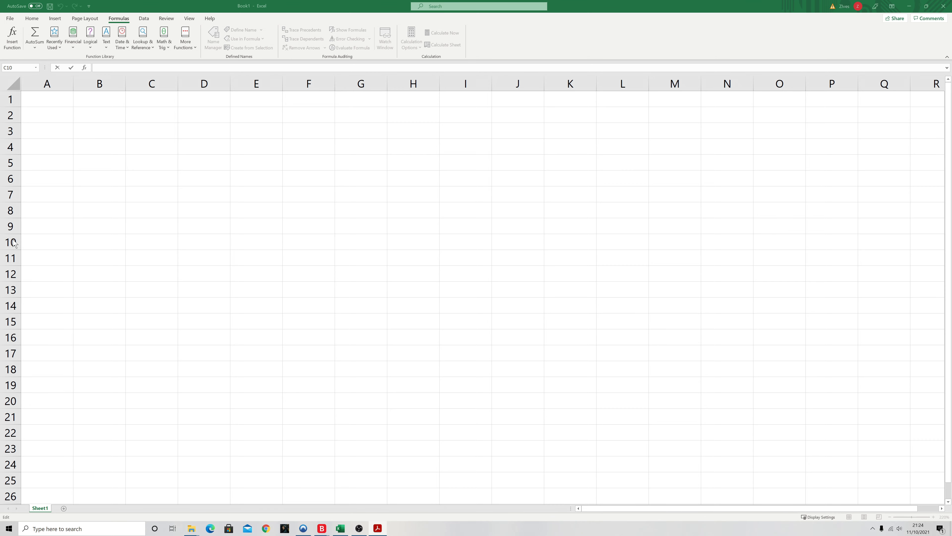
Turn on text wrapping for all cells in row 10.
{"action": "left_click", "coordinate": [13, 243]}
{"action": "left_click", "coordinate": [13, 242]}
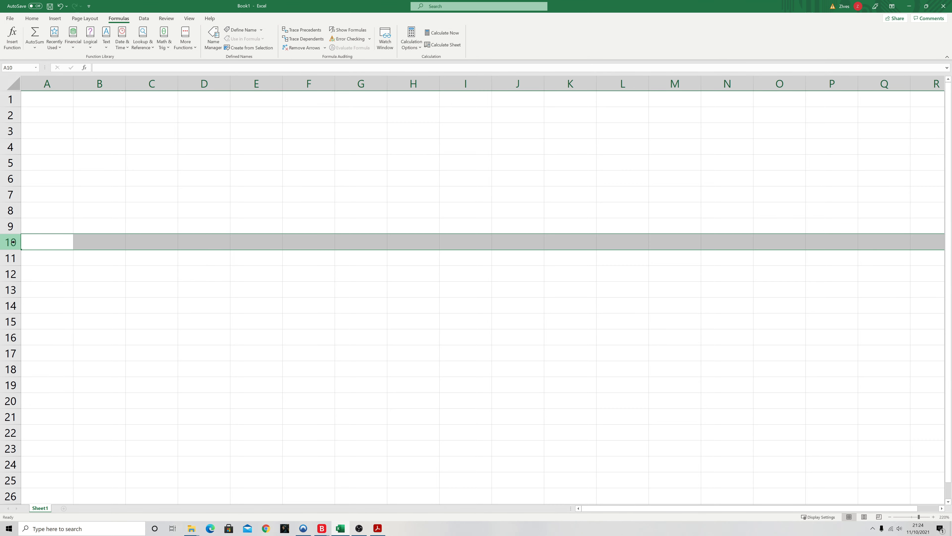
{"action": "right_click", "coordinate": [13, 242]}
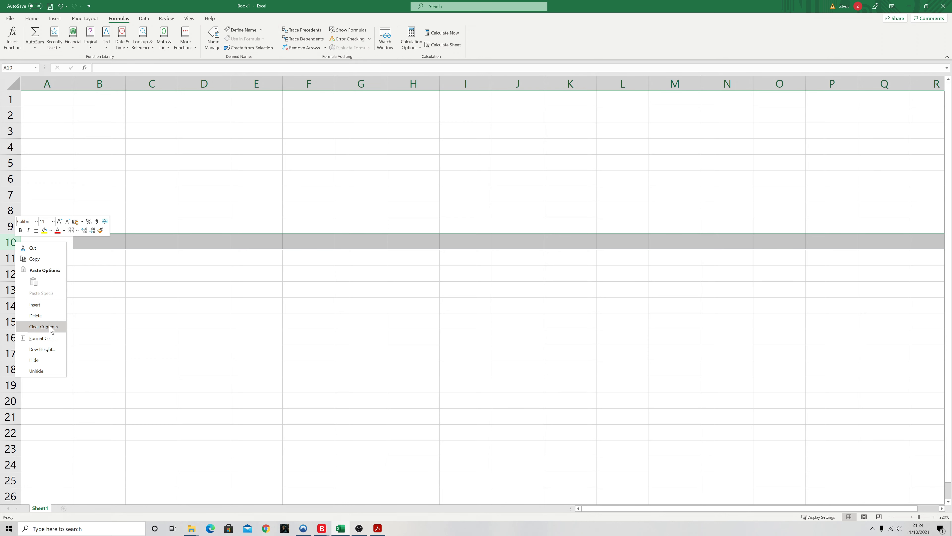
{"action": "left_click", "coordinate": [42, 338]}
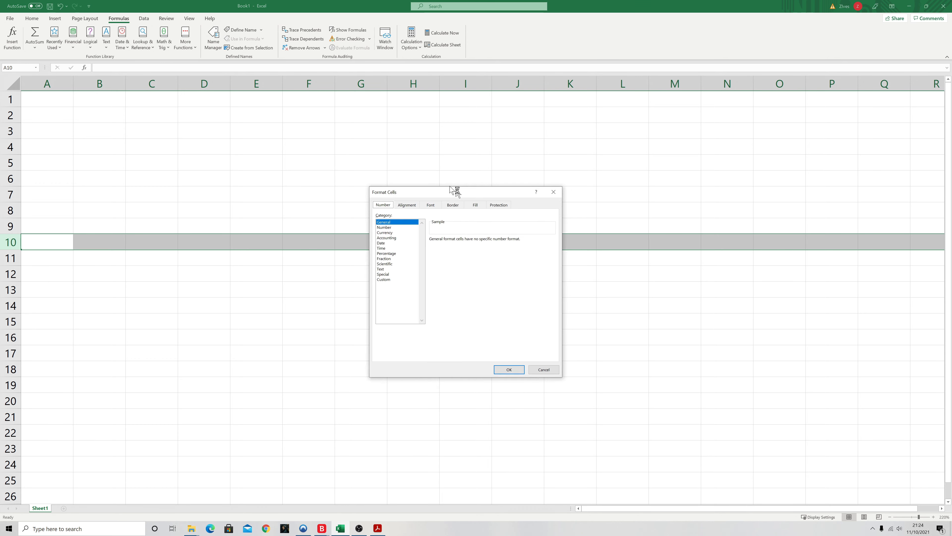
{"action": "left_click", "coordinate": [378, 171]}
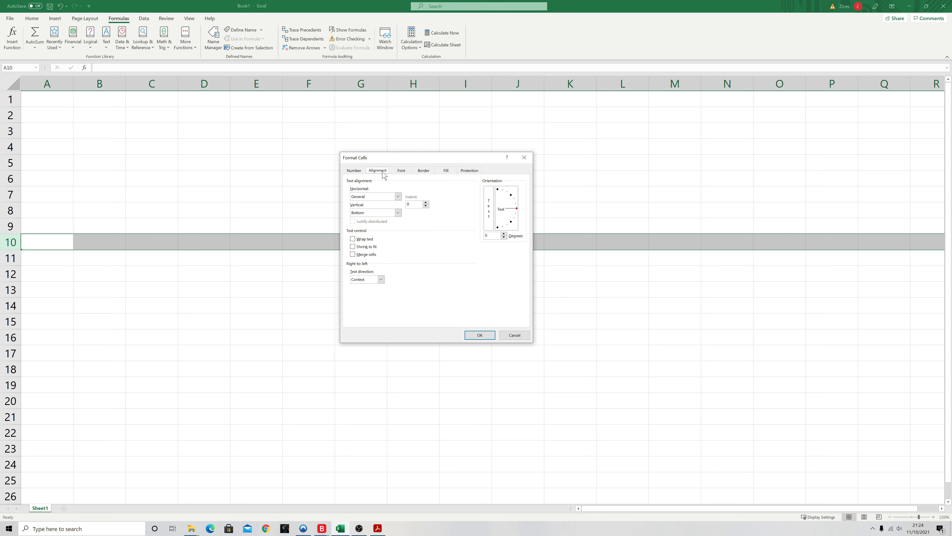
{"action": "left_click", "coordinate": [353, 240]}
{"action": "left_click", "coordinate": [480, 336]}
Centre the contents of row 10 both vertically and horizontally.
{"action": "left_click", "coordinate": [31, 19]}
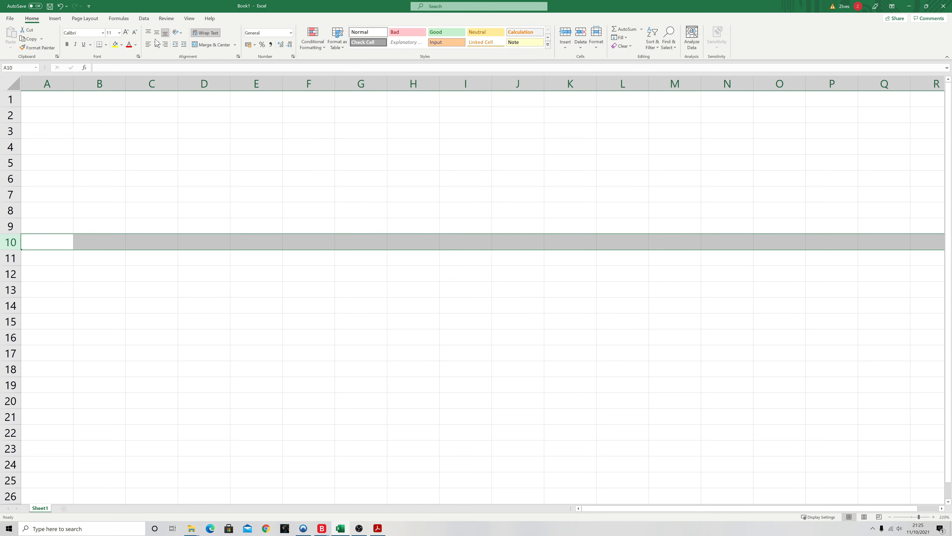
{"action": "left_click", "coordinate": [207, 36]}
{"action": "left_click", "coordinate": [207, 35]}
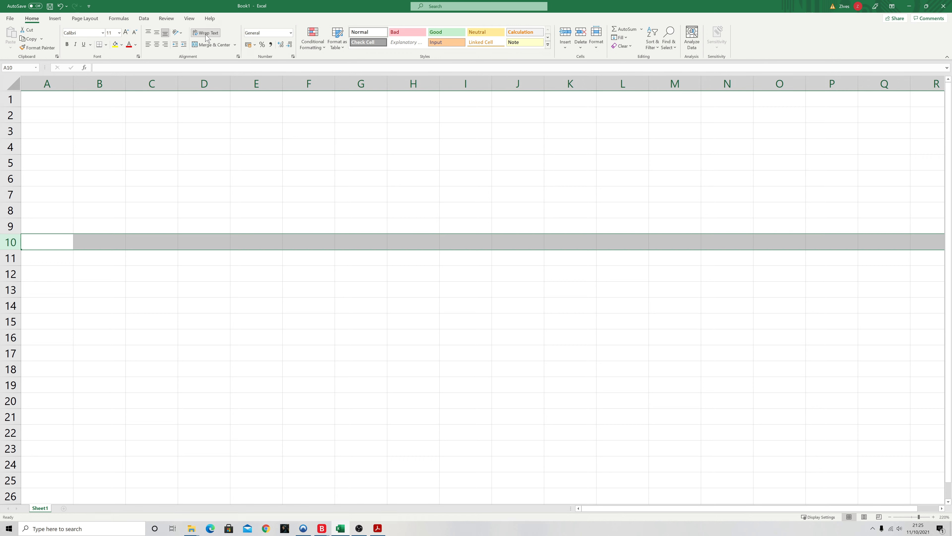
{"action": "left_click", "coordinate": [157, 34]}
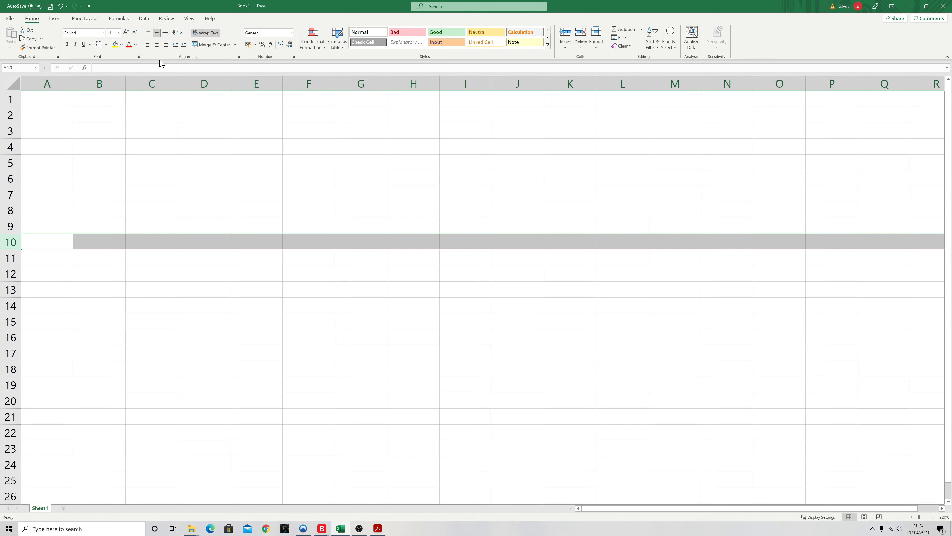
{"action": "left_click", "coordinate": [157, 45]}
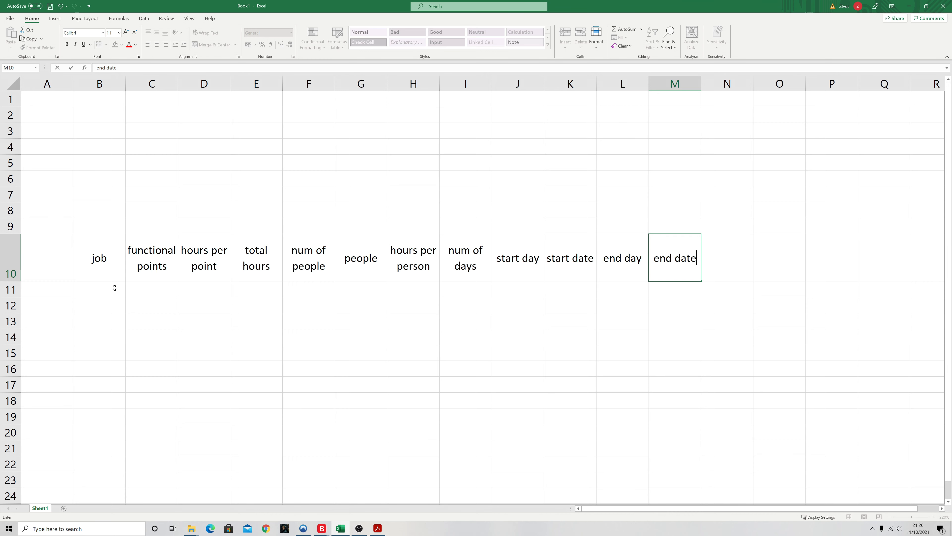
Review the column headings in row 10, from functional points in C10 across to end date in M10.
{"action": "left_click", "coordinate": [147, 250]}
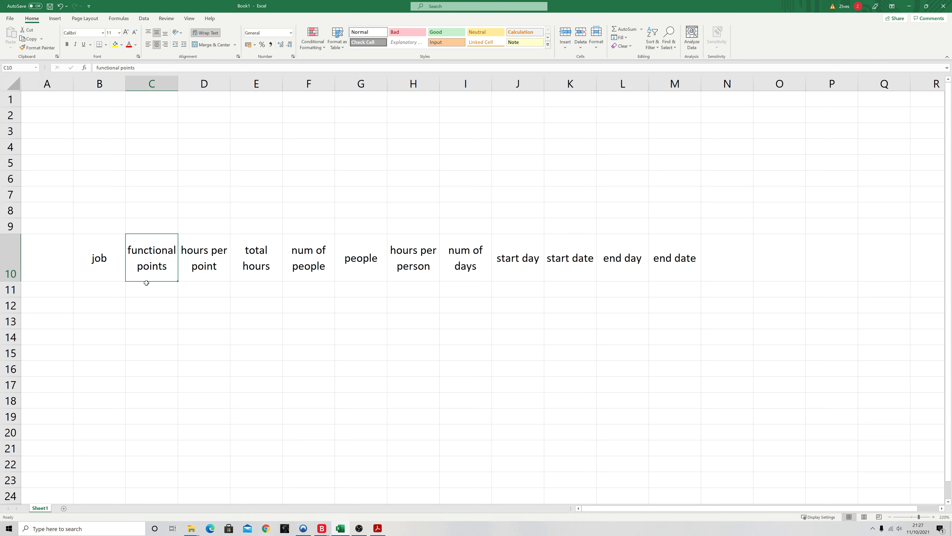
{"action": "left_click", "coordinate": [204, 269]}
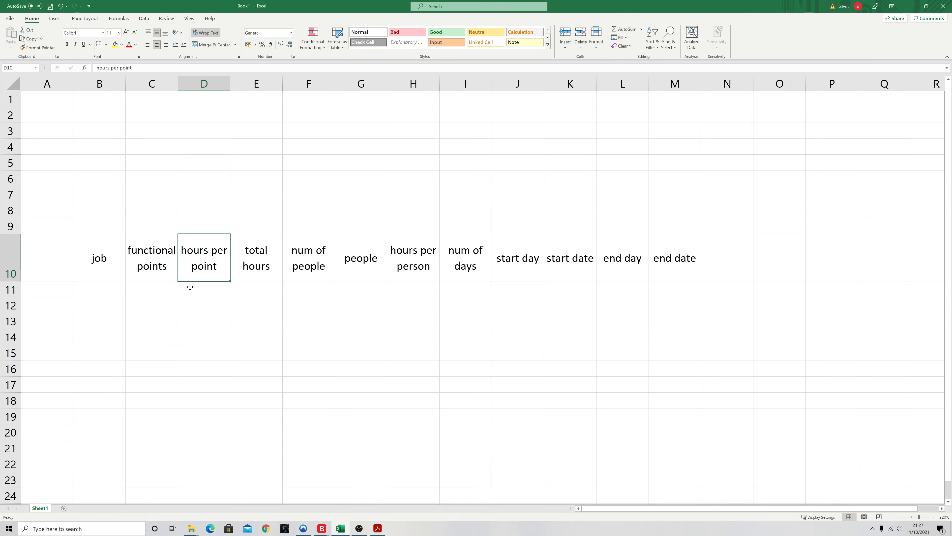
{"action": "left_click", "coordinate": [259, 288]}
{"action": "left_click", "coordinate": [261, 278]}
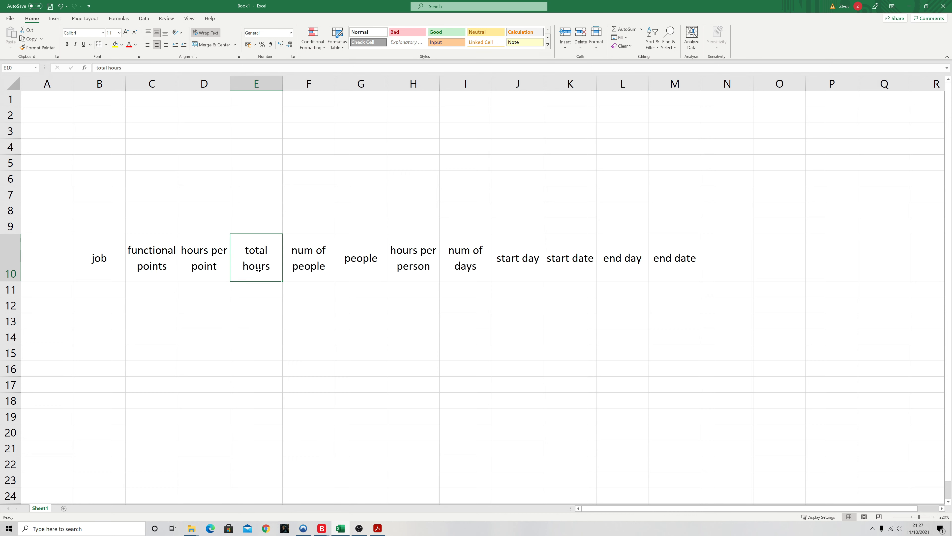
{"action": "left_click", "coordinate": [324, 262]}
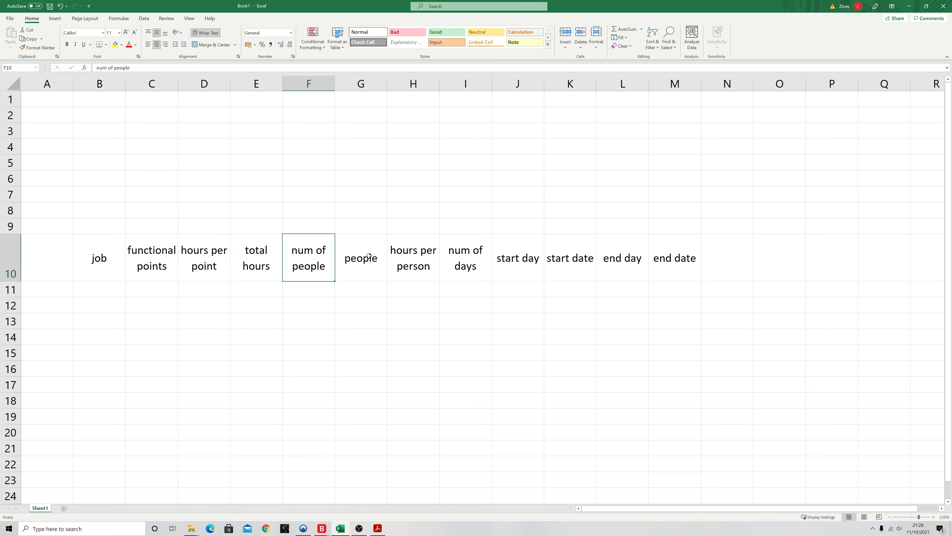
{"action": "left_click", "coordinate": [375, 262]}
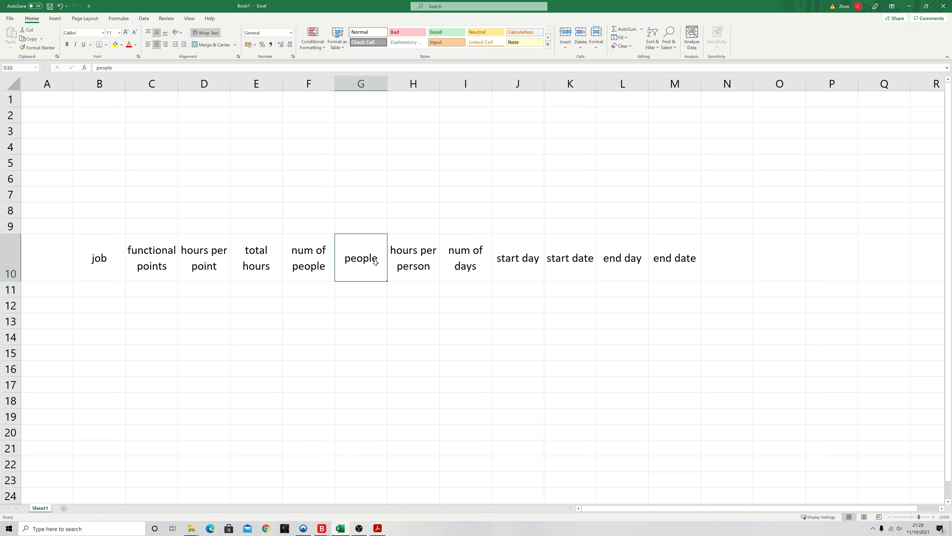
{"action": "left_click", "coordinate": [422, 264]}
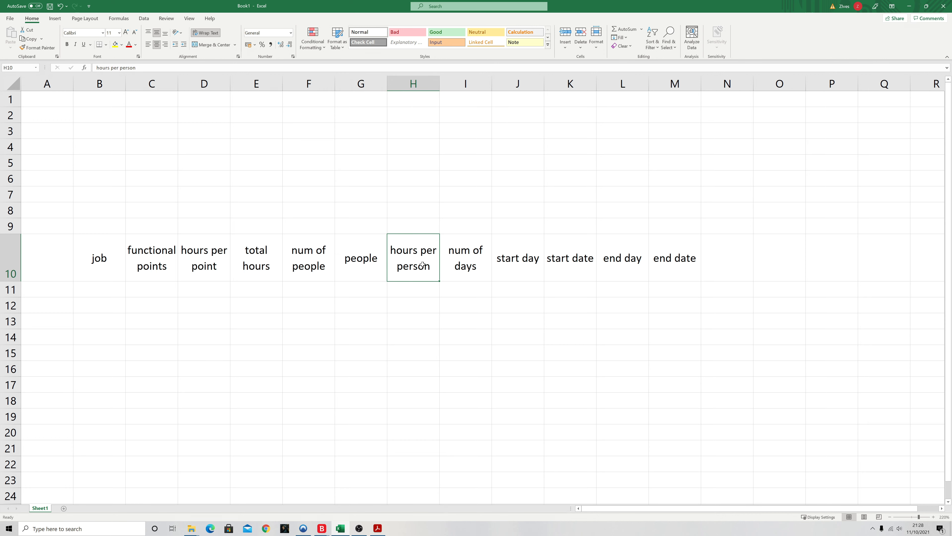
{"action": "left_click", "coordinate": [464, 267]}
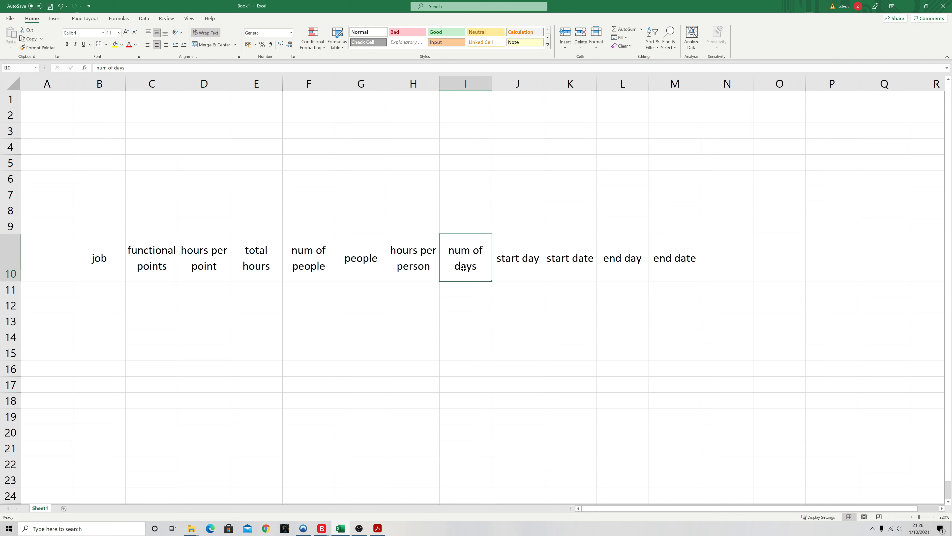
{"action": "left_click", "coordinate": [524, 267]}
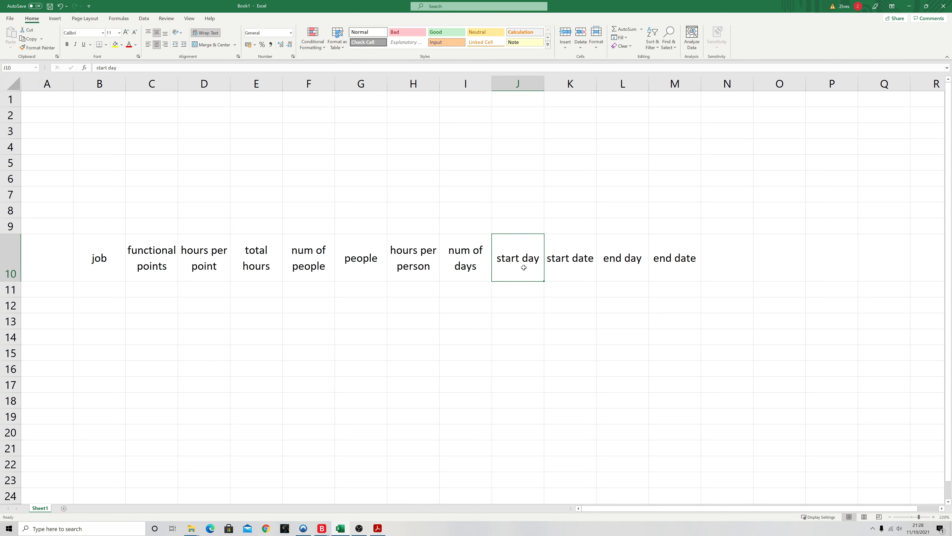
{"action": "left_click", "coordinate": [568, 265]}
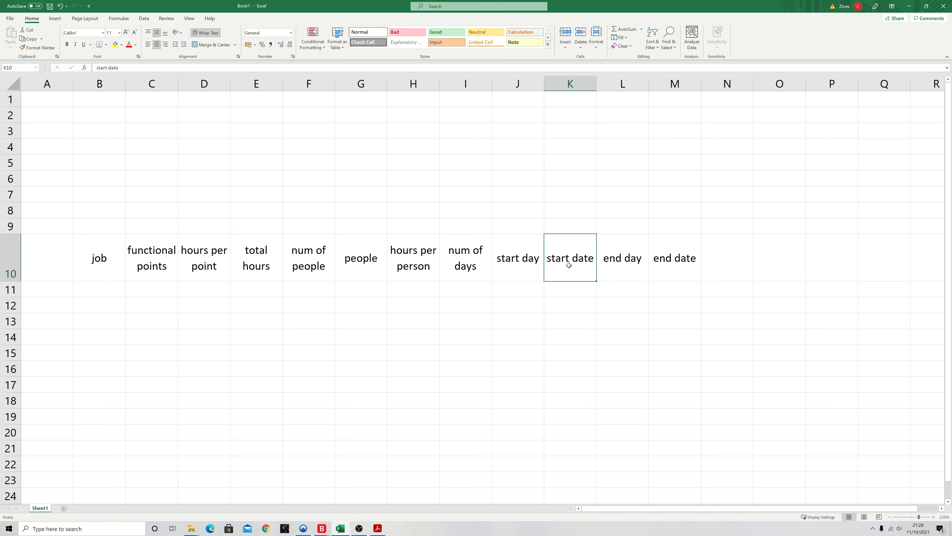
{"action": "left_click", "coordinate": [634, 264]}
{"action": "left_click", "coordinate": [671, 267]}
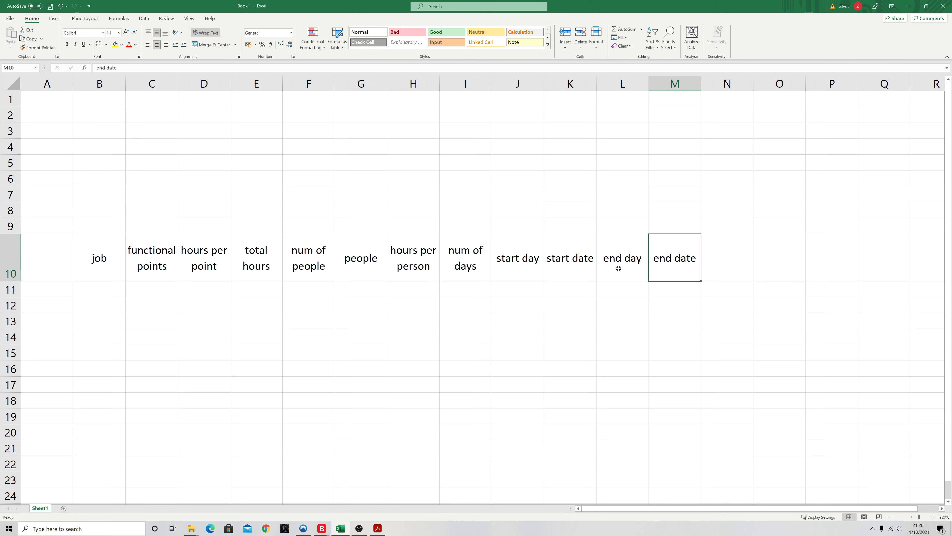
{"action": "left_click", "coordinate": [522, 265]}
{"action": "left_click", "coordinate": [633, 270]}
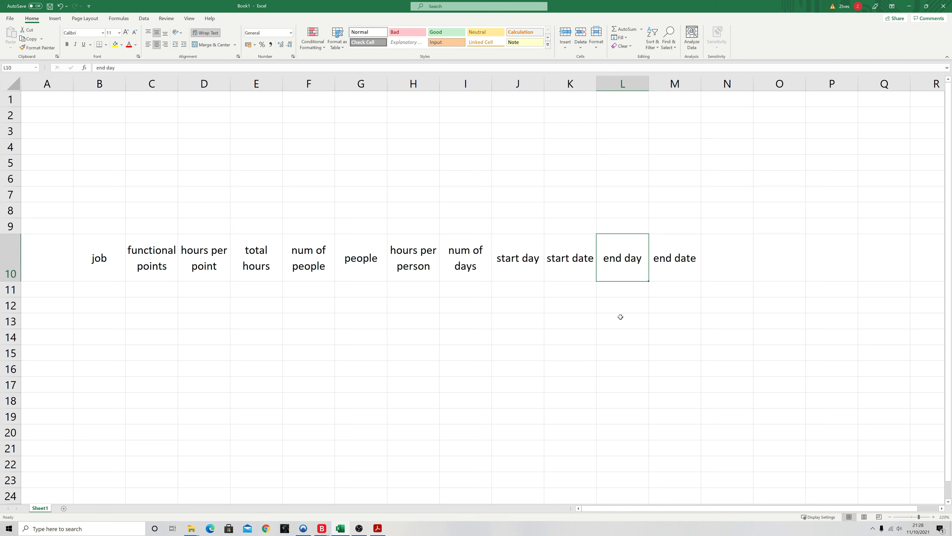
{"action": "left_click", "coordinate": [564, 262]}
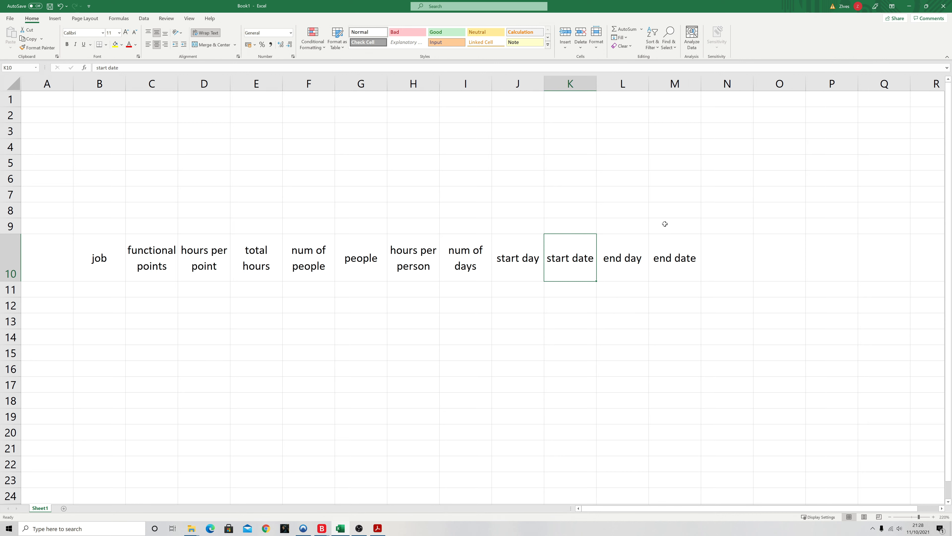
{"action": "left_click", "coordinate": [688, 268]}
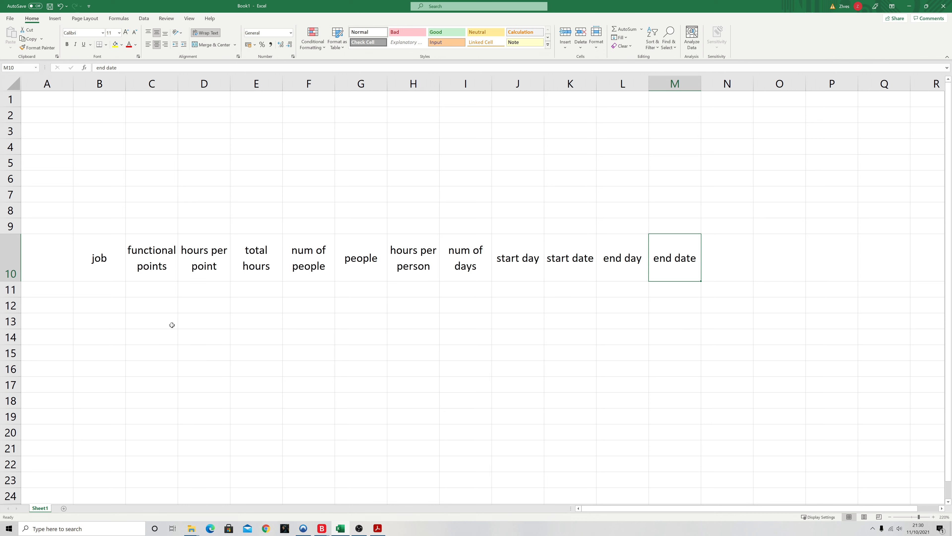
Enter the formula =C11*D11 in cell E11 to calculate total hours from functional points and hours per point.
{"action": "left_click", "coordinate": [253, 289]}
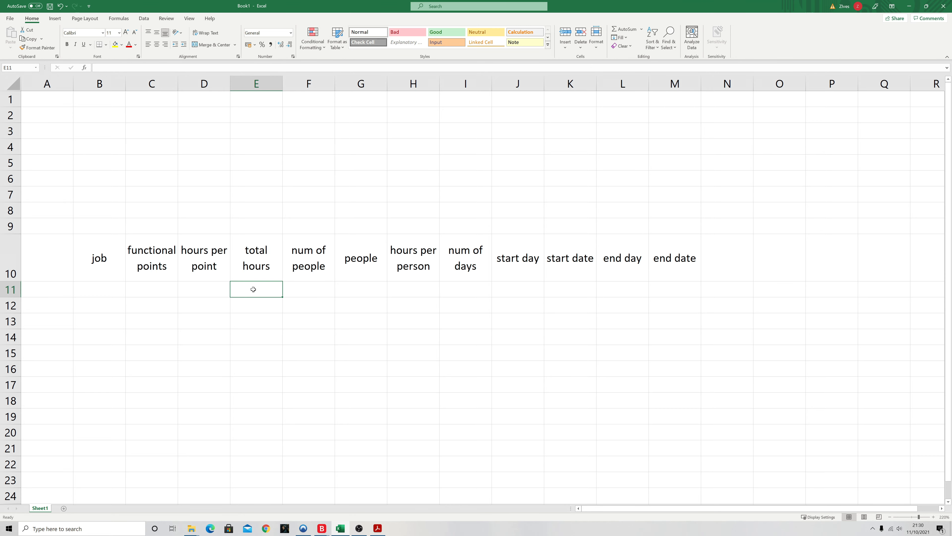
{"action": "type", "text": "="}
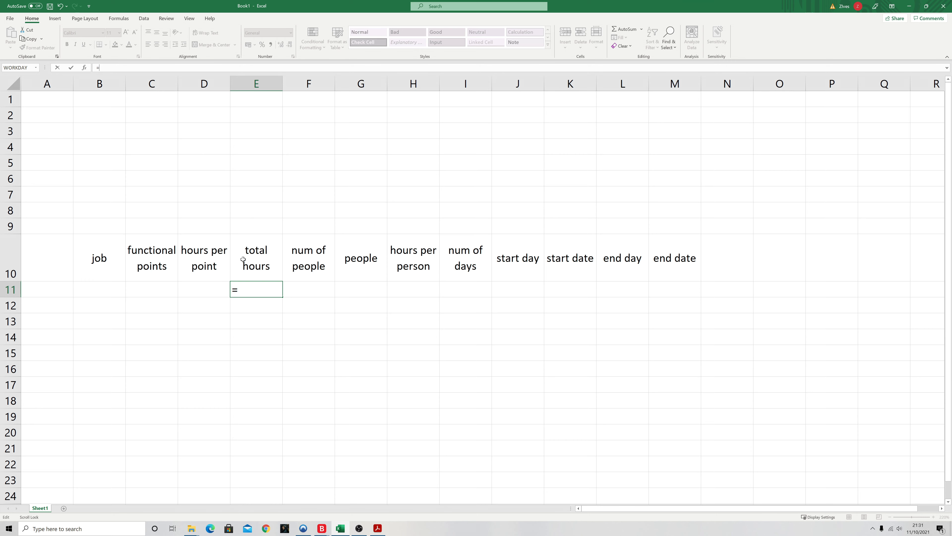
{"action": "left_click", "coordinate": [148, 290]}
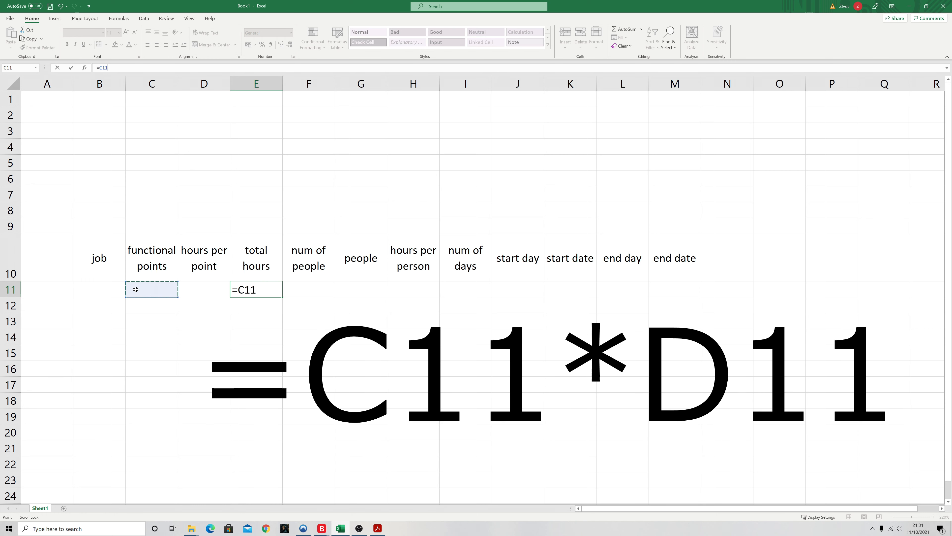
{"action": "type", "text": "*"}
{"action": "left_click", "coordinate": [203, 290]}
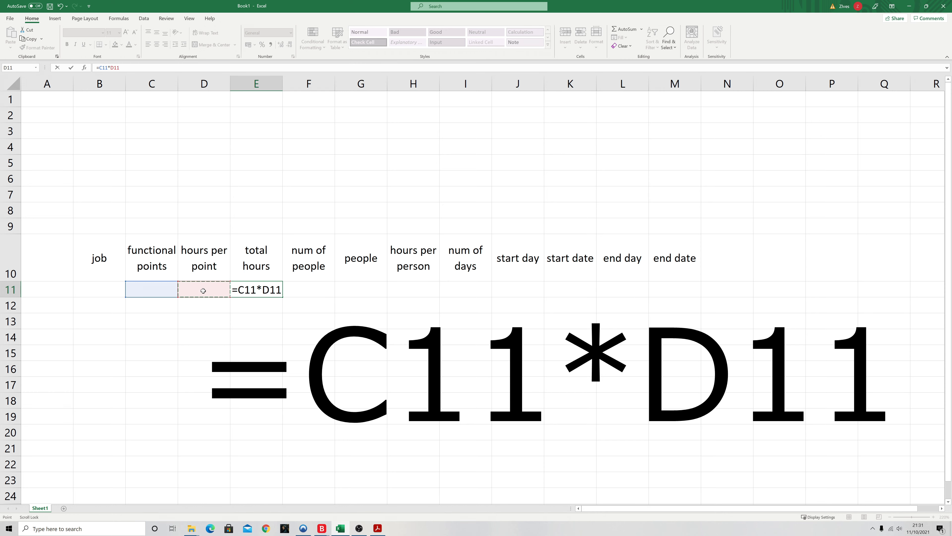
{"action": "key", "text": "Return"}
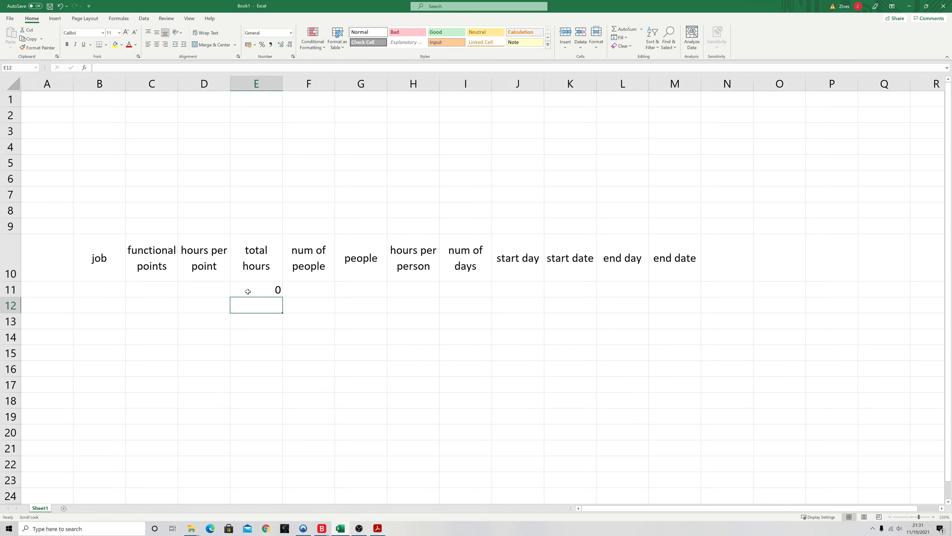
Copy the total hours formula from E11 and paste it as formulas only into E12:E115.
{"action": "left_click", "coordinate": [259, 291]}
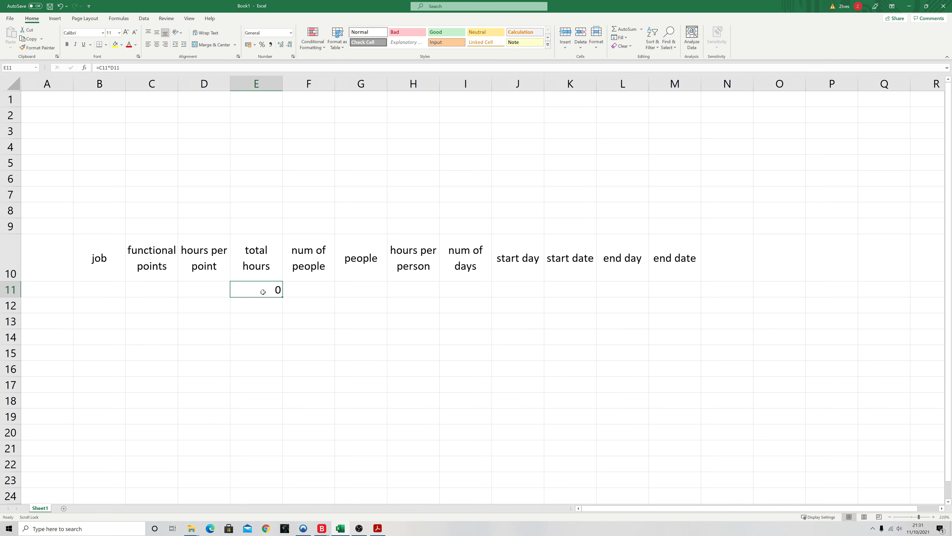
{"action": "right_click", "coordinate": [264, 293]}
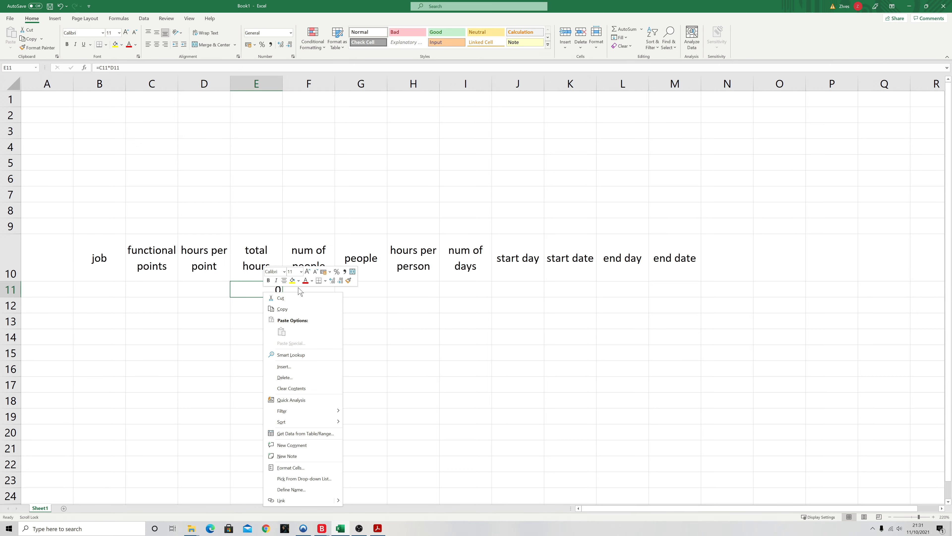
{"action": "left_click", "coordinate": [281, 309]}
{"action": "left_click_drag", "start_coordinate": [257, 317], "coordinate": [257, 257]}
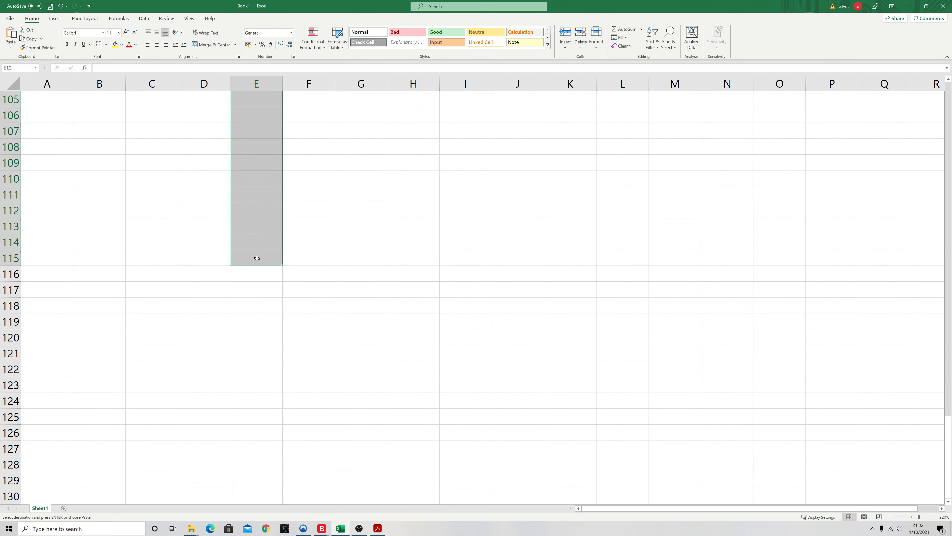
{"action": "right_click", "coordinate": [257, 258]}
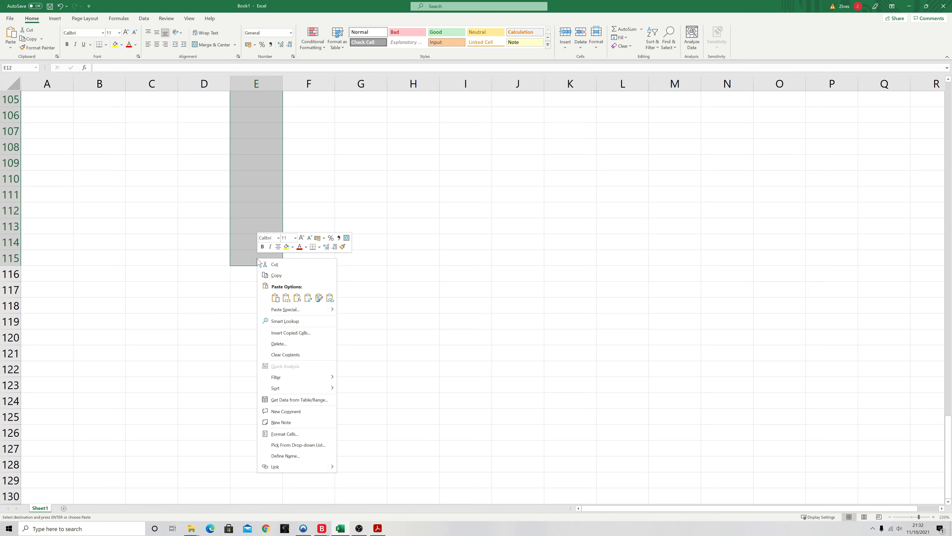
{"action": "left_click", "coordinate": [297, 298]}
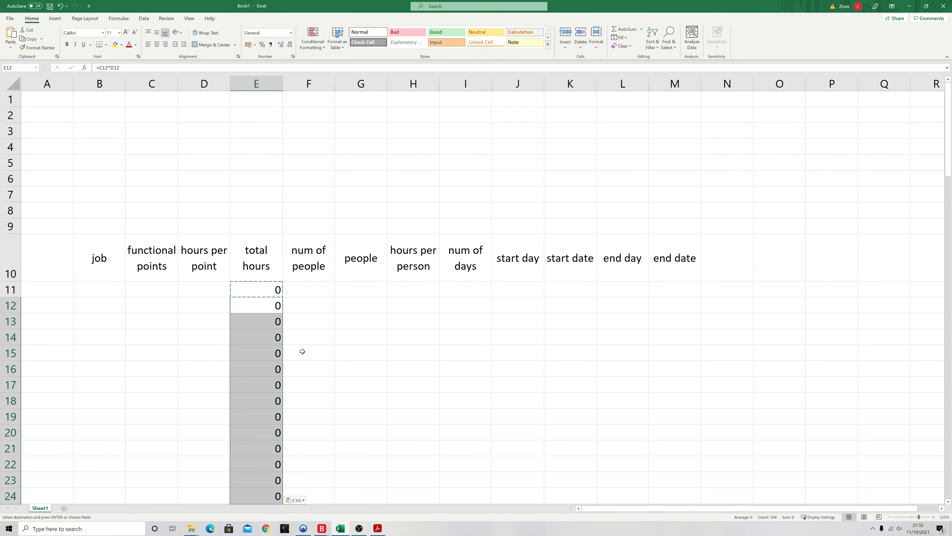
Enter the formula =E11/F11 in cell H11 to calculate hours per person from total hours and number of people.
{"action": "left_click", "coordinate": [407, 289]}
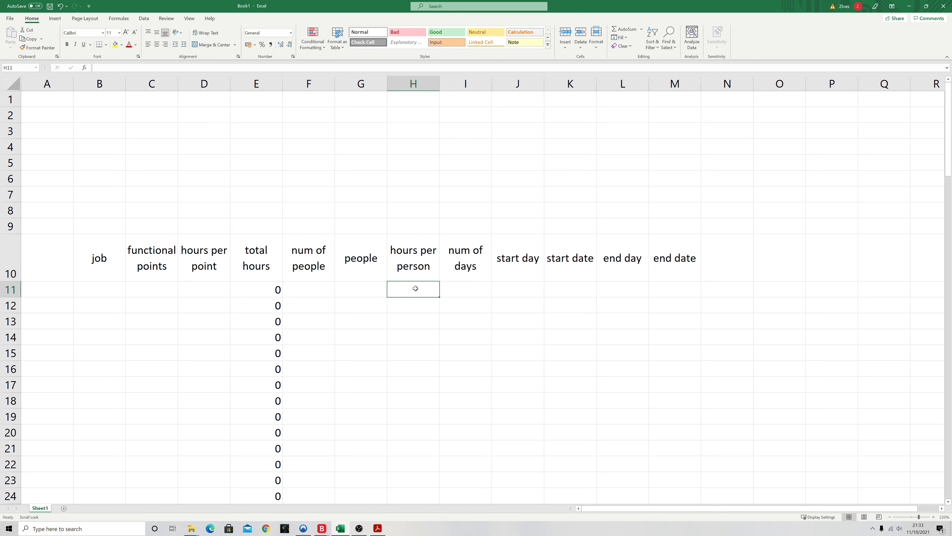
{"action": "type", "text": "="}
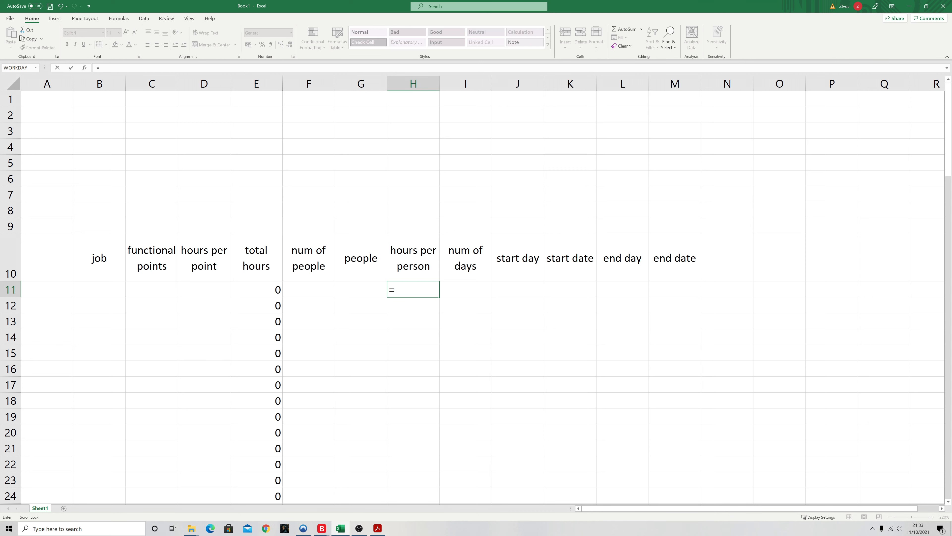
{"action": "left_click", "coordinate": [264, 294]}
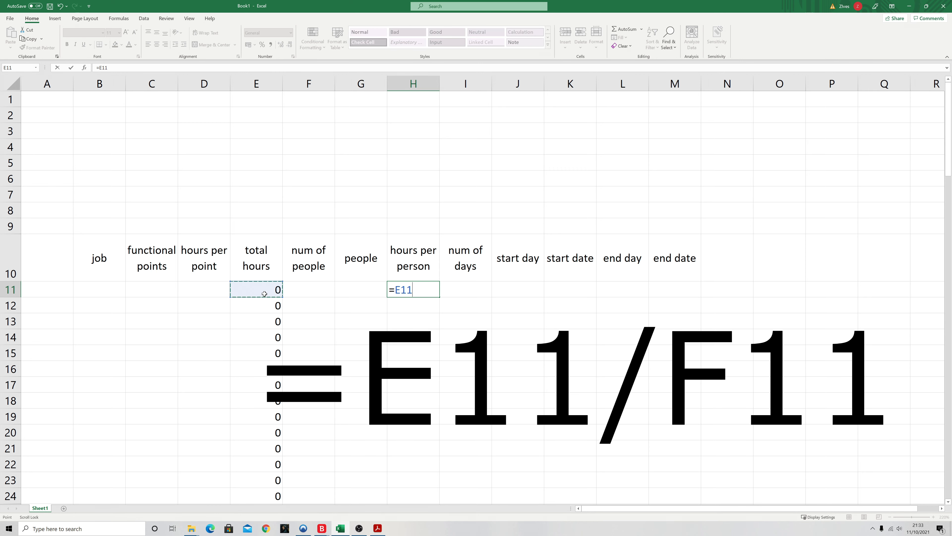
{"action": "type", "text": "/"}
{"action": "left_click", "coordinate": [315, 287]}
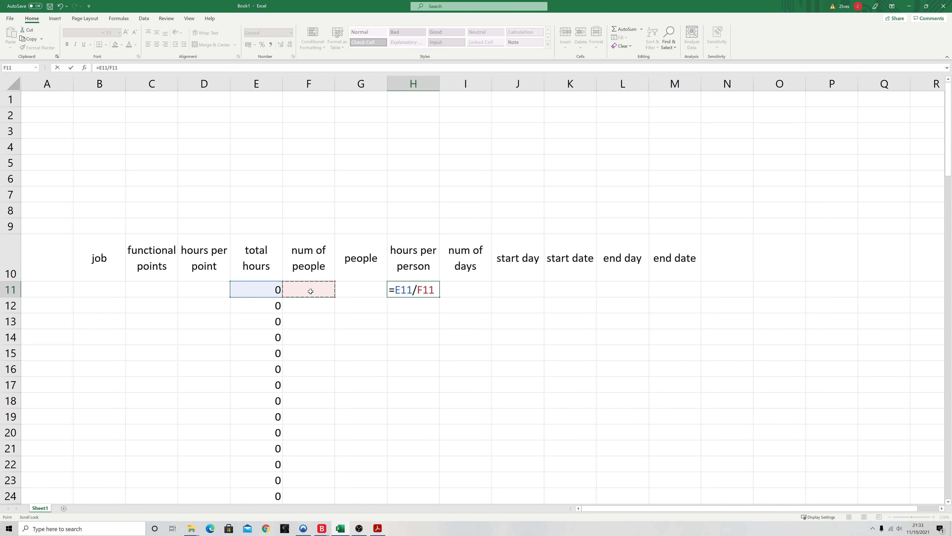
{"action": "key", "text": "Return"}
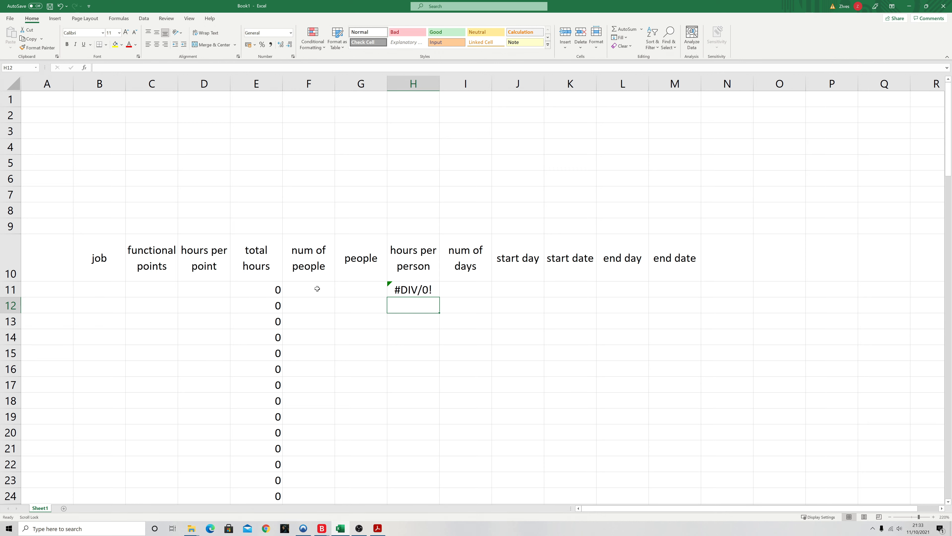
Copy the hours per person formula from H11 and paste it as formulas only into H12:H115.
{"action": "left_click", "coordinate": [423, 292]}
{"action": "right_click", "coordinate": [422, 292]}
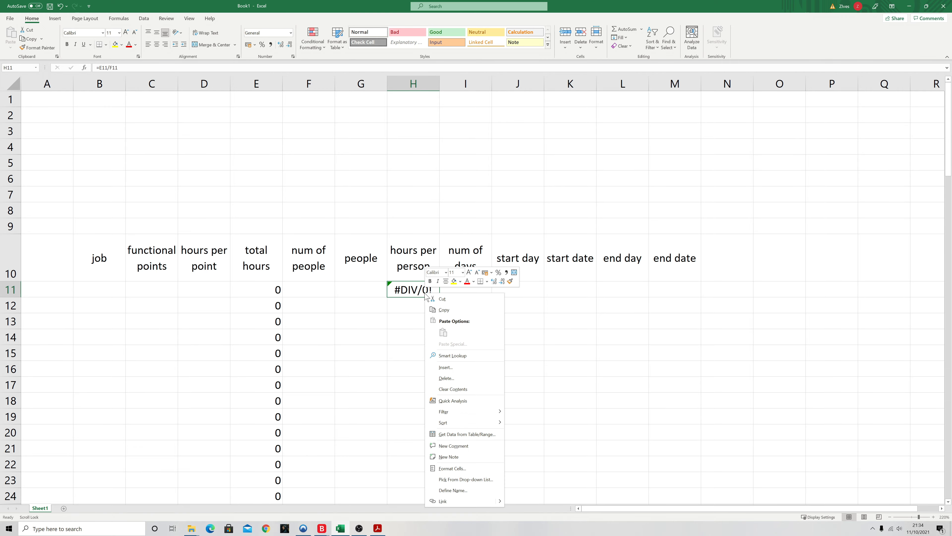
{"action": "left_click", "coordinate": [446, 309]}
{"action": "left_click_drag", "start_coordinate": [417, 306], "coordinate": [396, 416]}
{"action": "right_click", "coordinate": [399, 416]}
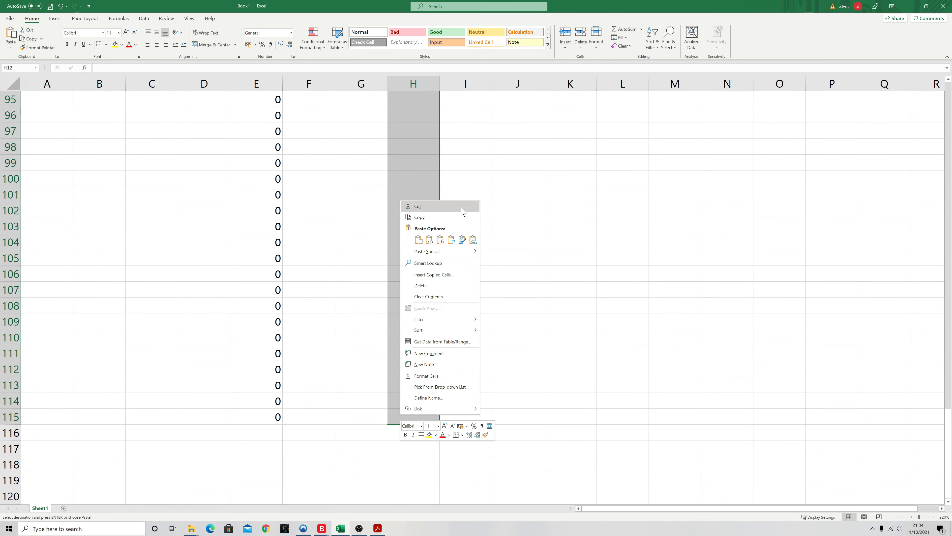
{"action": "left_click", "coordinate": [441, 240]}
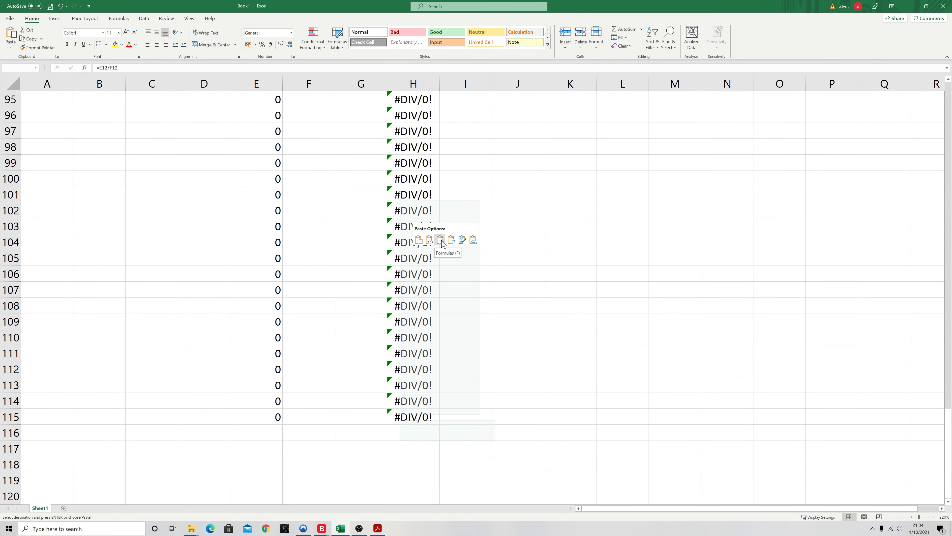
{"action": "left_click", "coordinate": [441, 242]}
{"action": "left_click", "coordinate": [506, 383]}
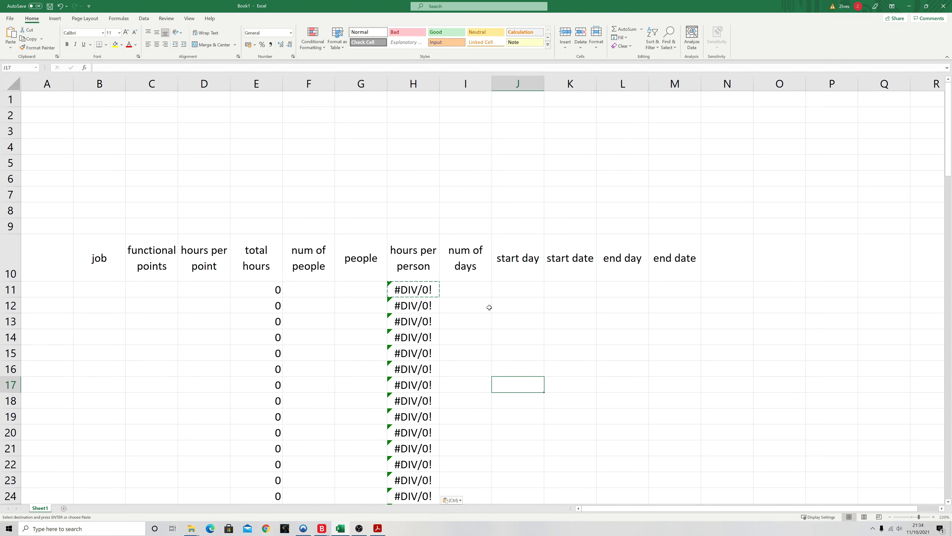
Enter the formula =ROUNDUP(H11/7.5,0) in cell I11 to calculate the number of whole working days.
{"action": "left_click", "coordinate": [463, 291]}
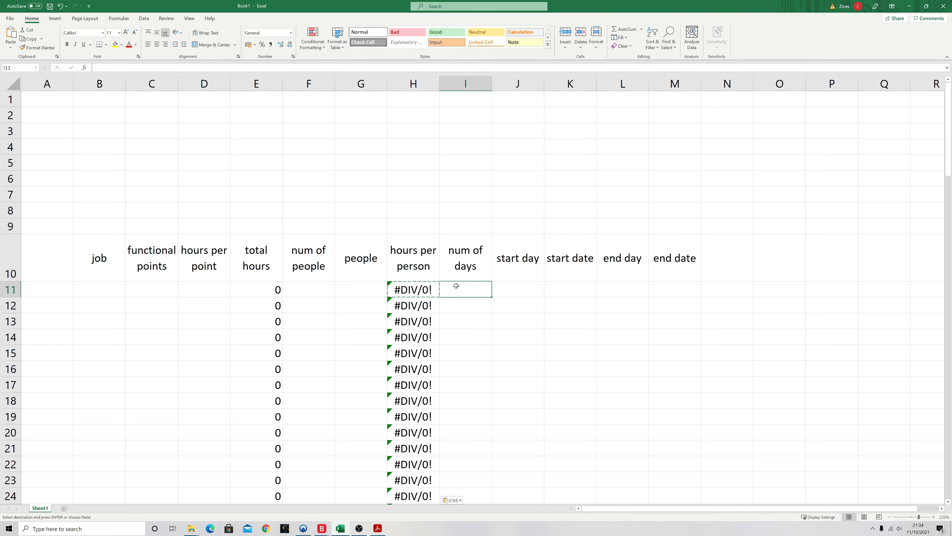
{"action": "type", "text": "="}
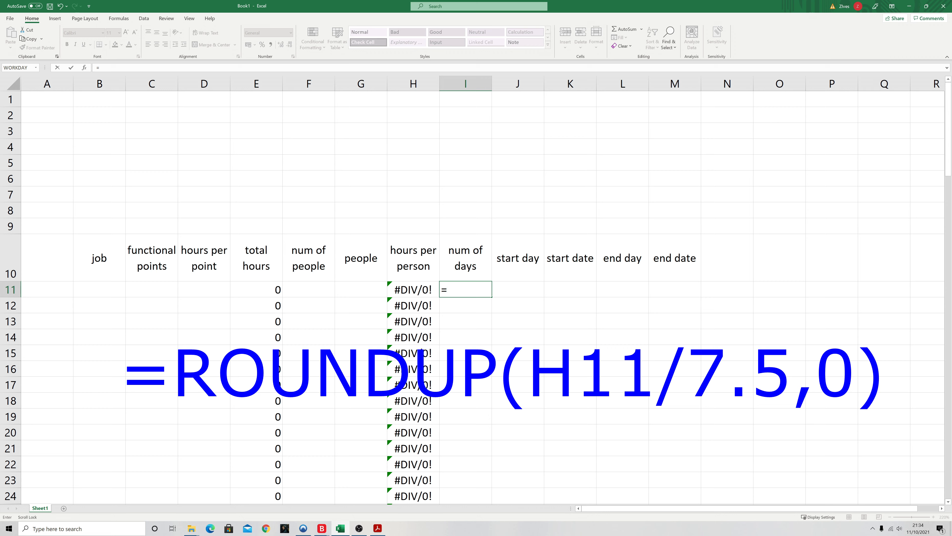
{"action": "type", "text": "roun"}
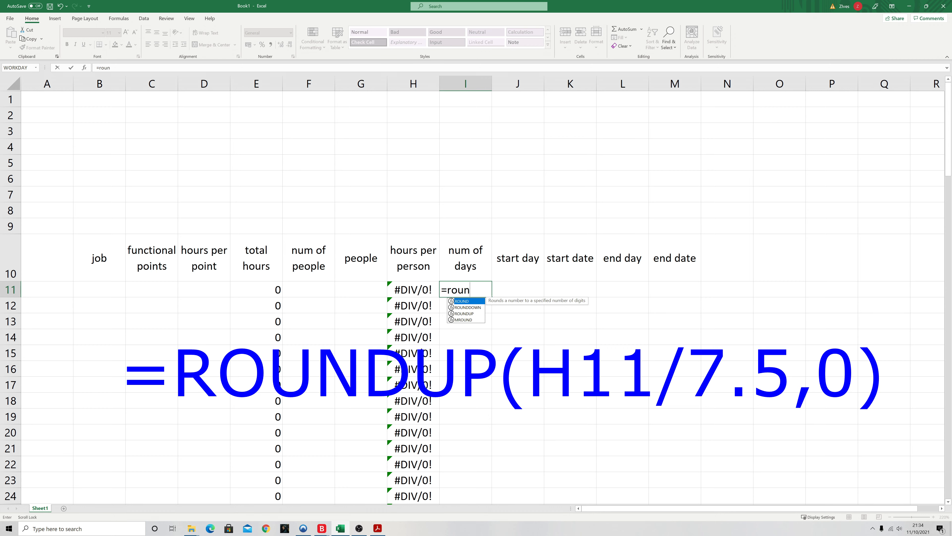
{"action": "type", "text": "dup"}
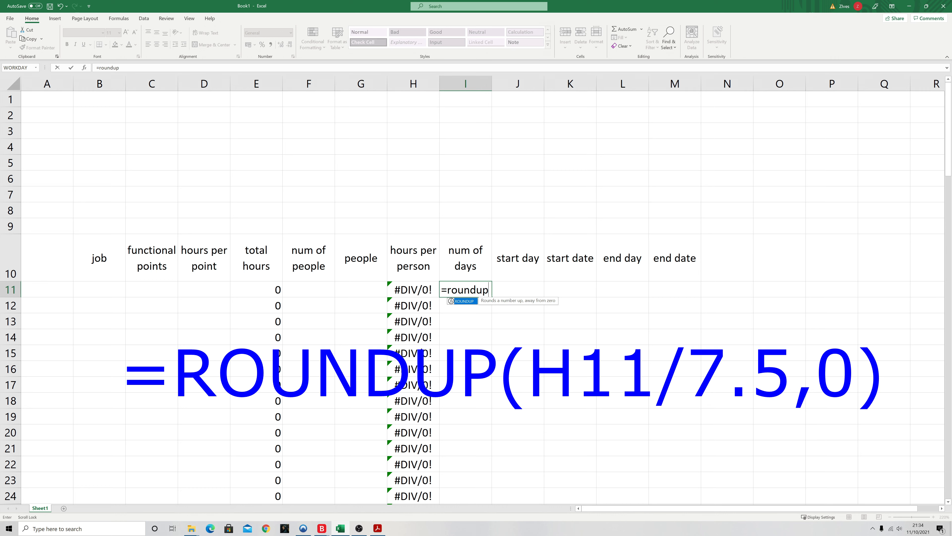
{"action": "type", "text": "("}
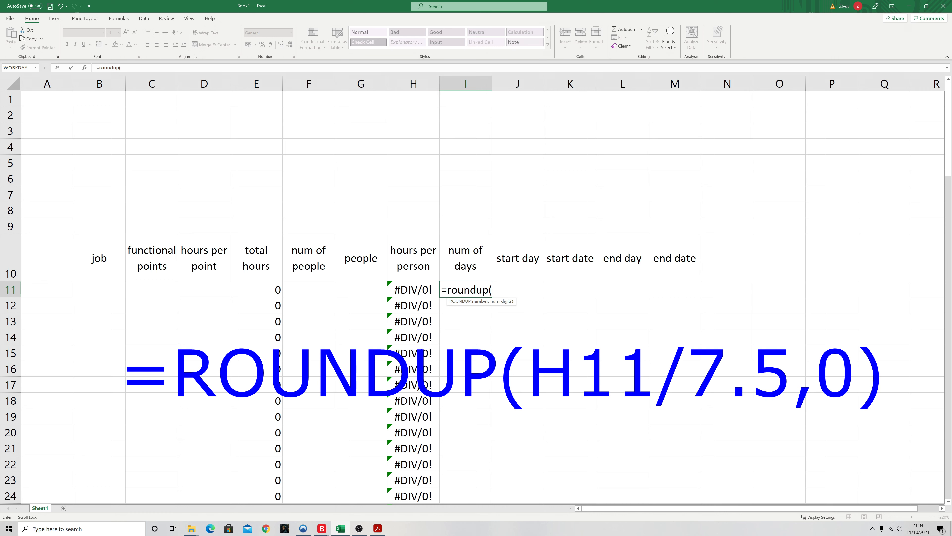
{"action": "left_click", "coordinate": [410, 289]}
{"action": "type", "text": "/"}
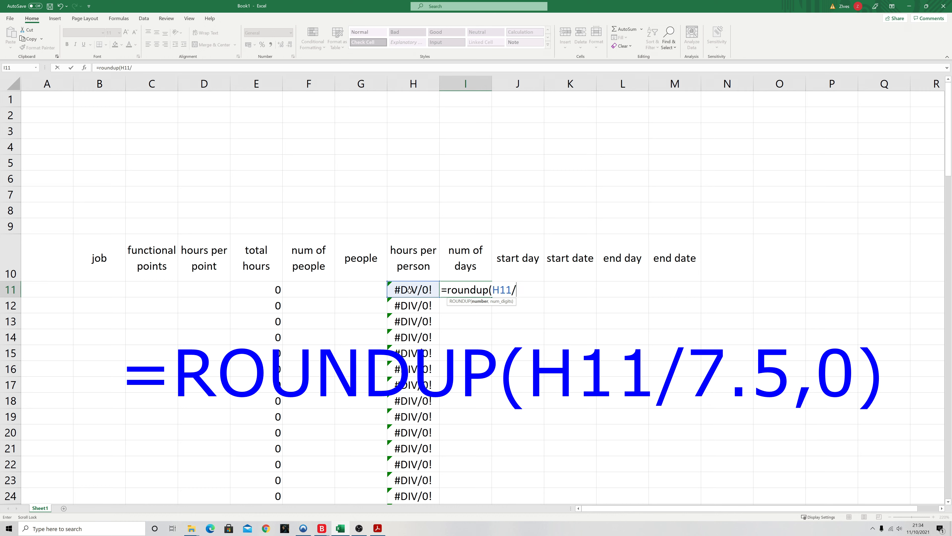
{"action": "type", "text": "7.5,0)"}
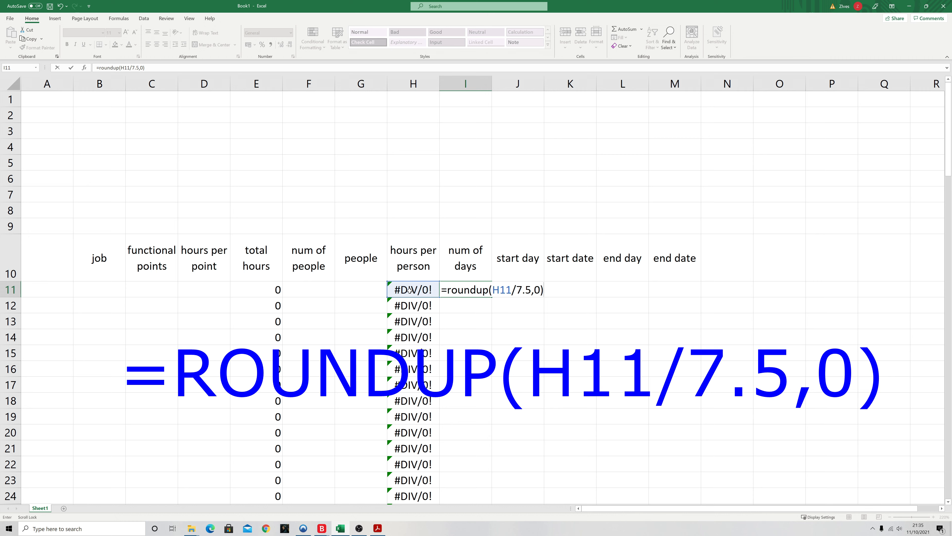
{"action": "key", "text": "Return"}
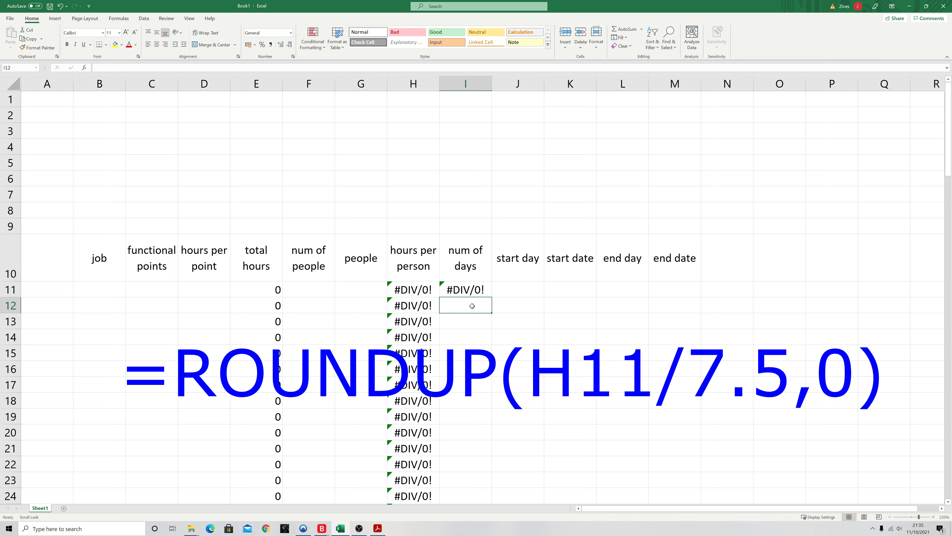
Copy the number of days formula from I11 and paste it as formulas only into I12:I115.
{"action": "left_click", "coordinate": [472, 291]}
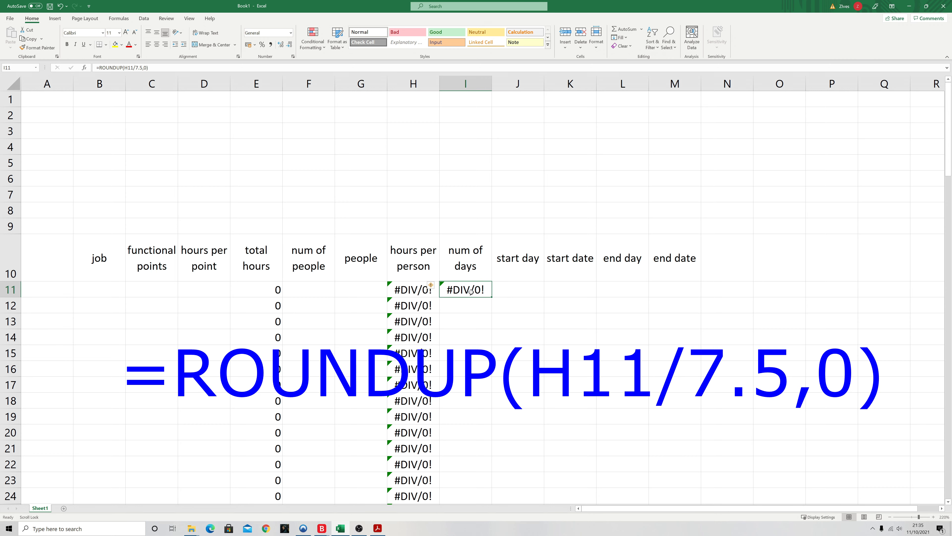
{"action": "right_click", "coordinate": [472, 292]}
{"action": "left_click", "coordinate": [479, 312]}
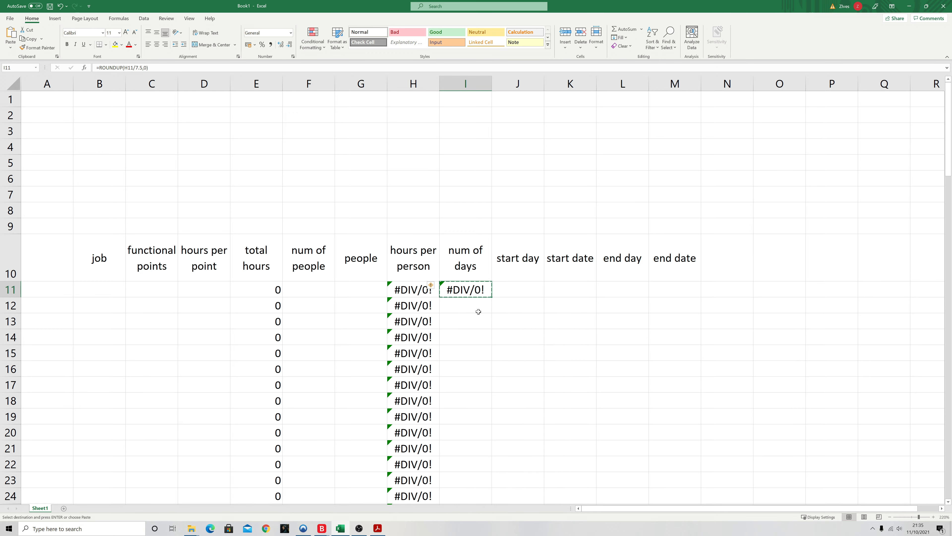
{"action": "left_click", "coordinate": [465, 308]}
{"action": "left_click_drag", "start_coordinate": [465, 308], "coordinate": [465, 437]}
{"action": "right_click", "coordinate": [465, 437]}
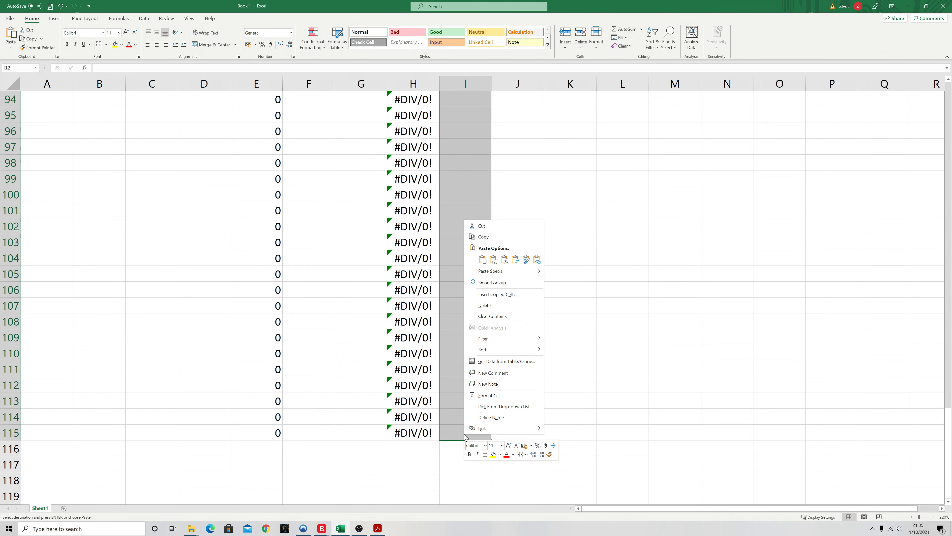
{"action": "left_click", "coordinate": [504, 260]}
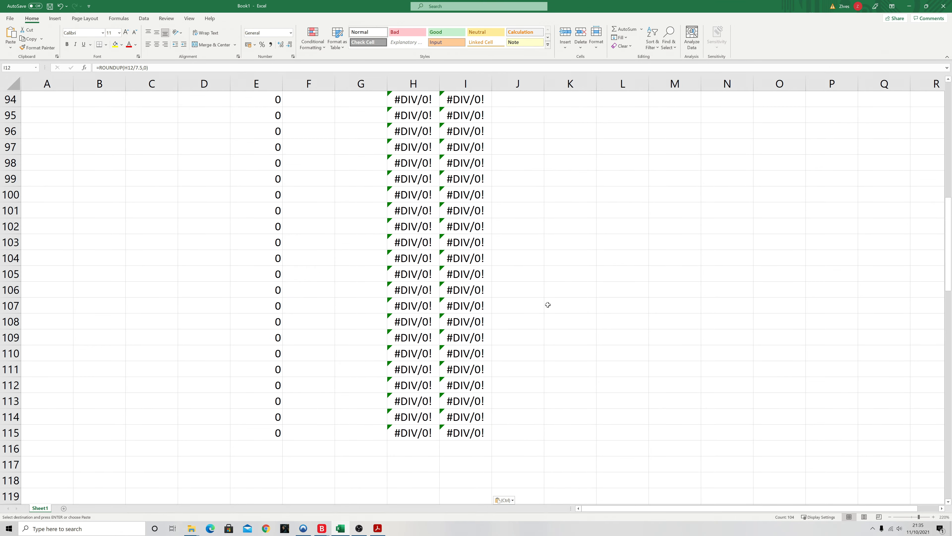
Enter 1 as the first job's start day in cell J11.
{"action": "scroll", "coordinate": [547, 304], "scroll_direction": "up", "scroll_amount": 20}
{"action": "left_click", "coordinate": [520, 291]}
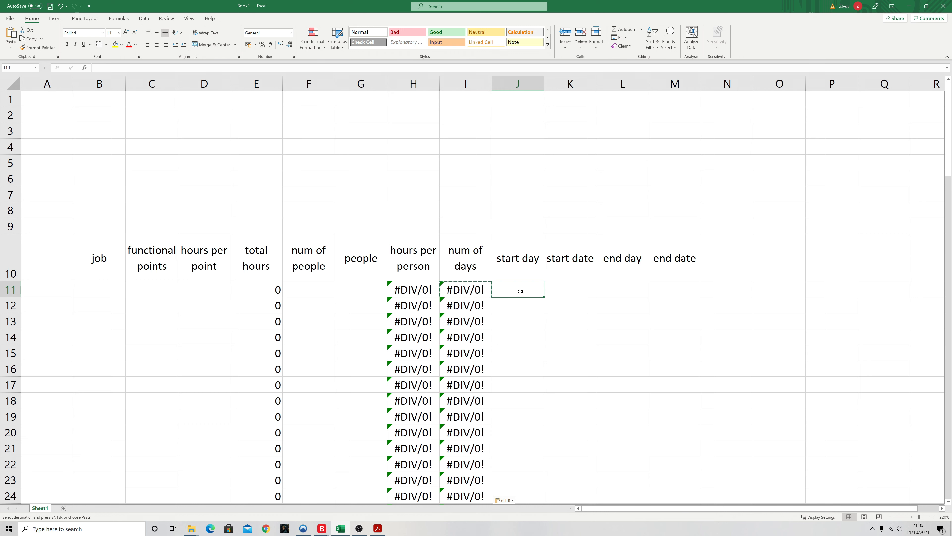
{"action": "type", "text": "1"}
{"action": "left_click", "coordinate": [570, 321]}
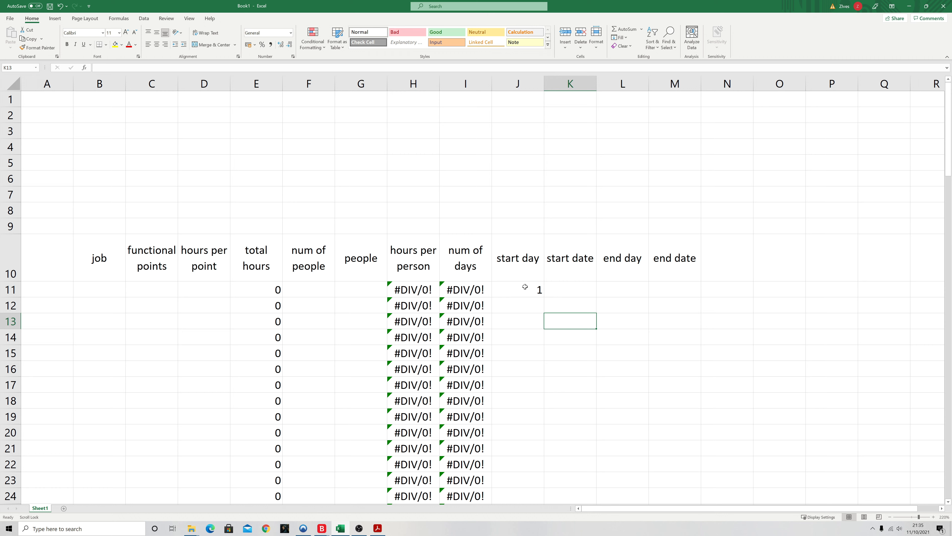
Format the start date column K as Date with the 14/3/12 type.
{"action": "left_click", "coordinate": [567, 291]}
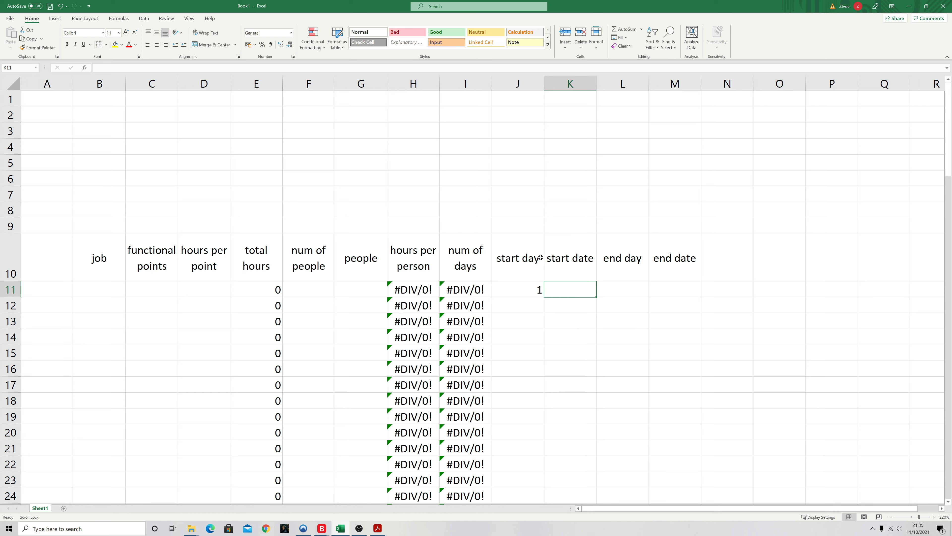
{"action": "left_click", "coordinate": [577, 84]}
{"action": "right_click", "coordinate": [577, 84]}
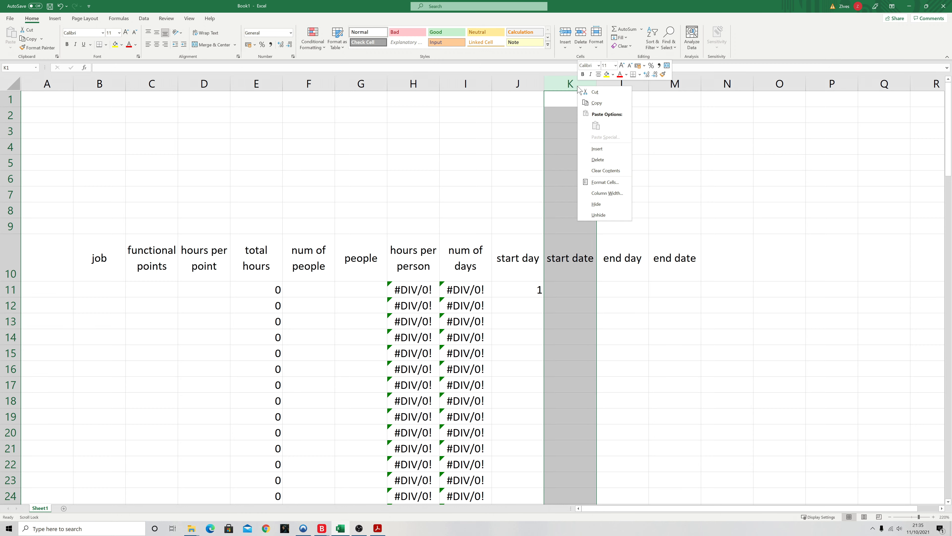
{"action": "left_click", "coordinate": [604, 184]}
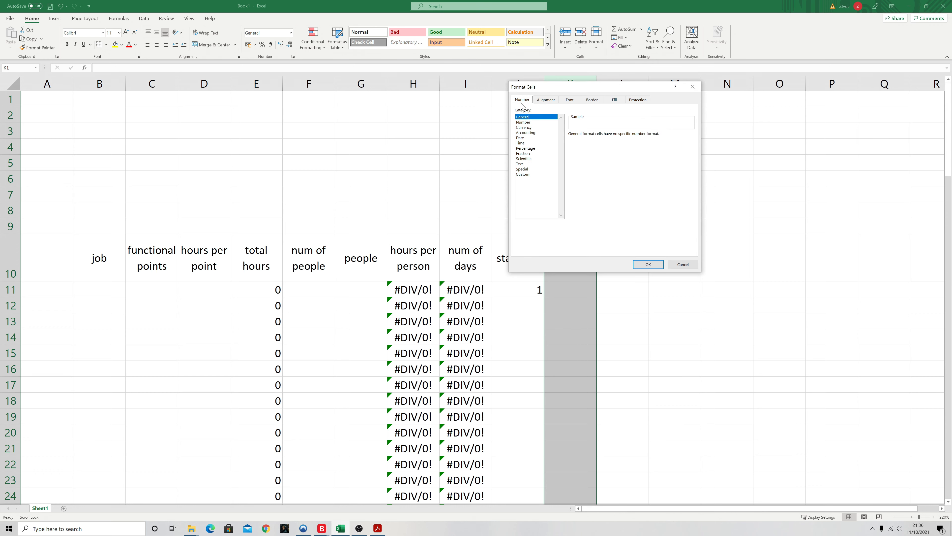
{"action": "left_click", "coordinate": [526, 137]}
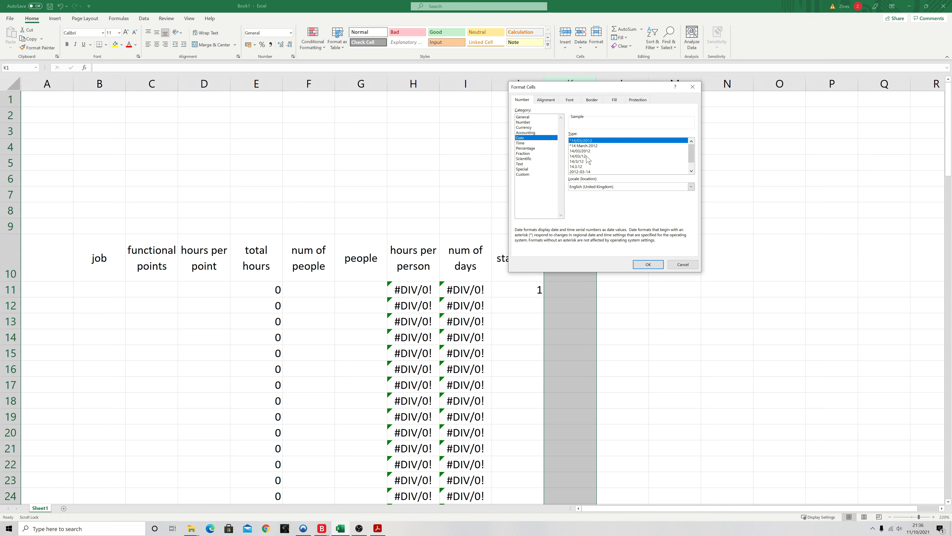
{"action": "left_click", "coordinate": [581, 162]}
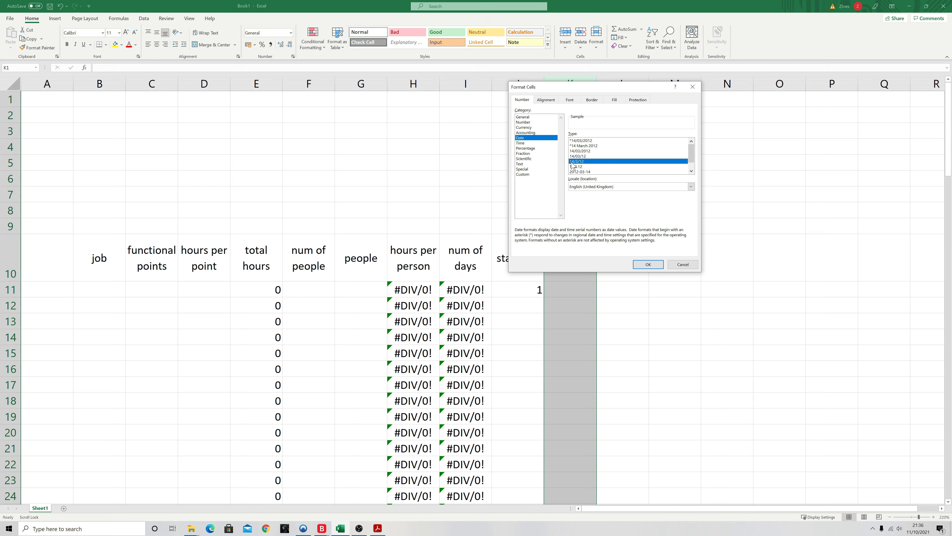
{"action": "left_click", "coordinate": [648, 265]}
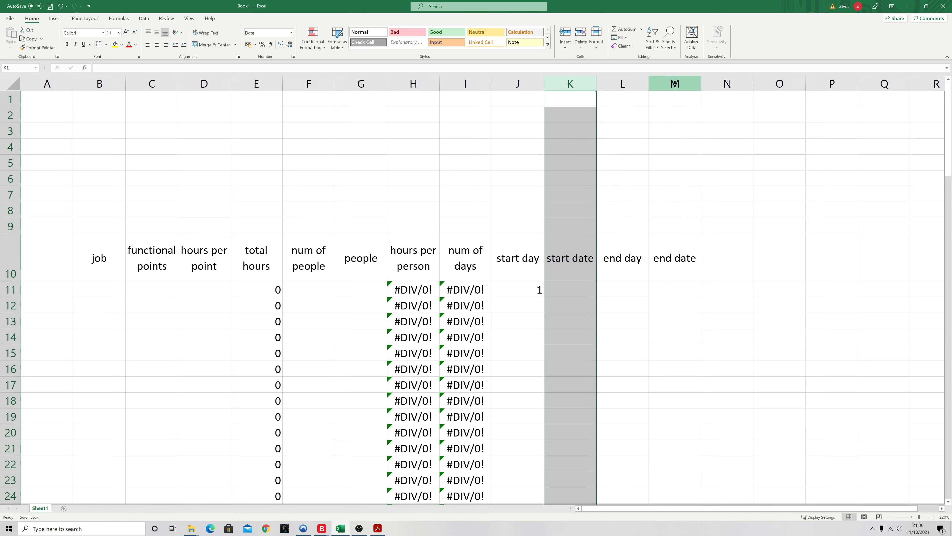
Format the end date column M as Date with the 14/3/12 type.
{"action": "left_click", "coordinate": [672, 84]}
{"action": "right_click", "coordinate": [673, 84]}
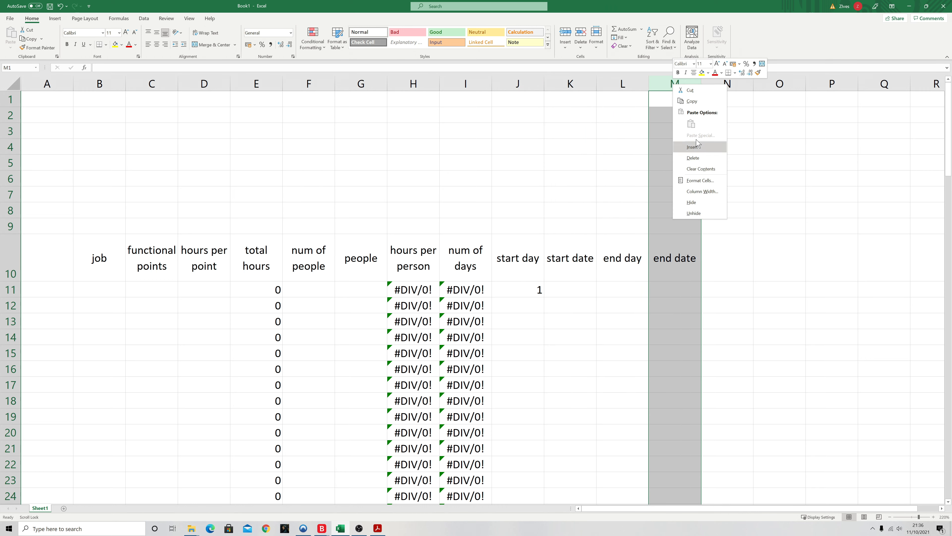
{"action": "left_click", "coordinate": [701, 181]}
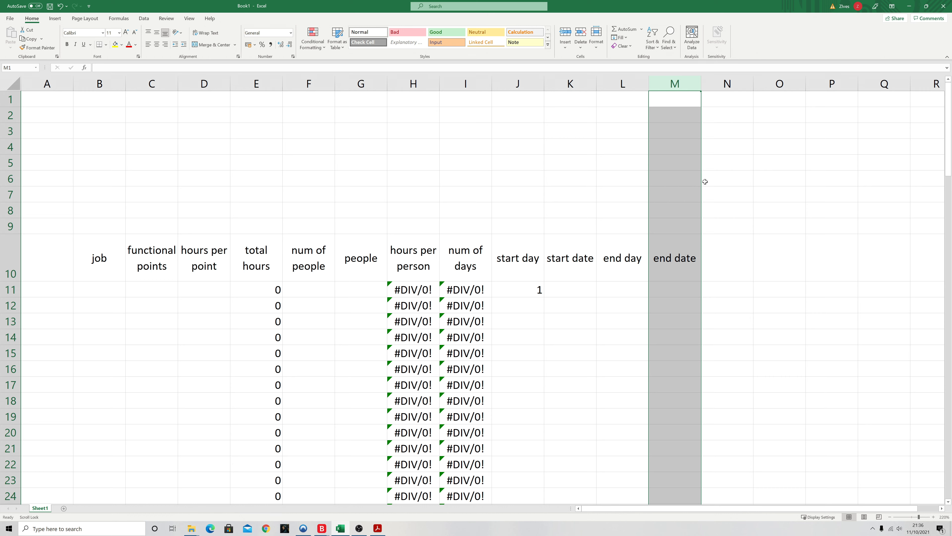
{"action": "left_click", "coordinate": [625, 138]}
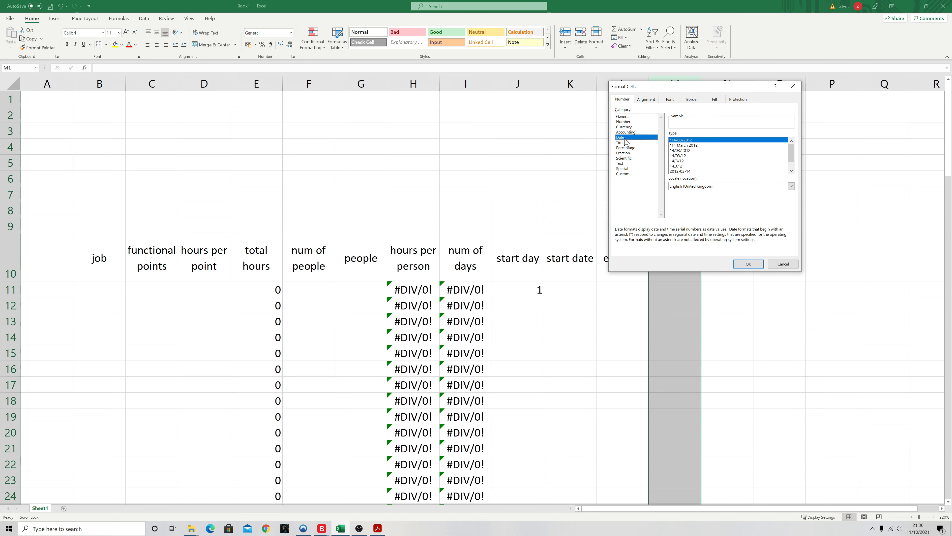
{"action": "left_click", "coordinate": [684, 161]}
{"action": "left_click", "coordinate": [747, 262]}
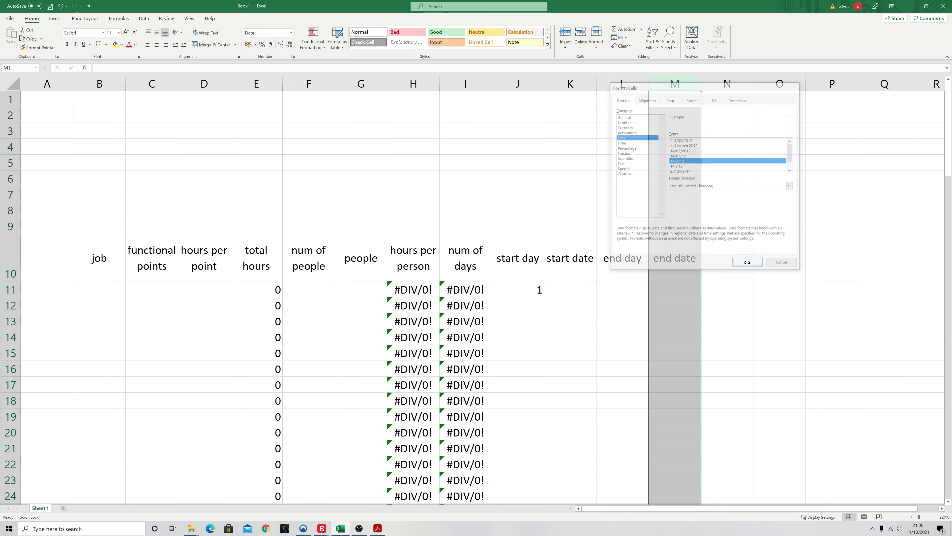
Enter 01/02/21 as the first job's start date in cell K11.
{"action": "left_click", "coordinate": [579, 292]}
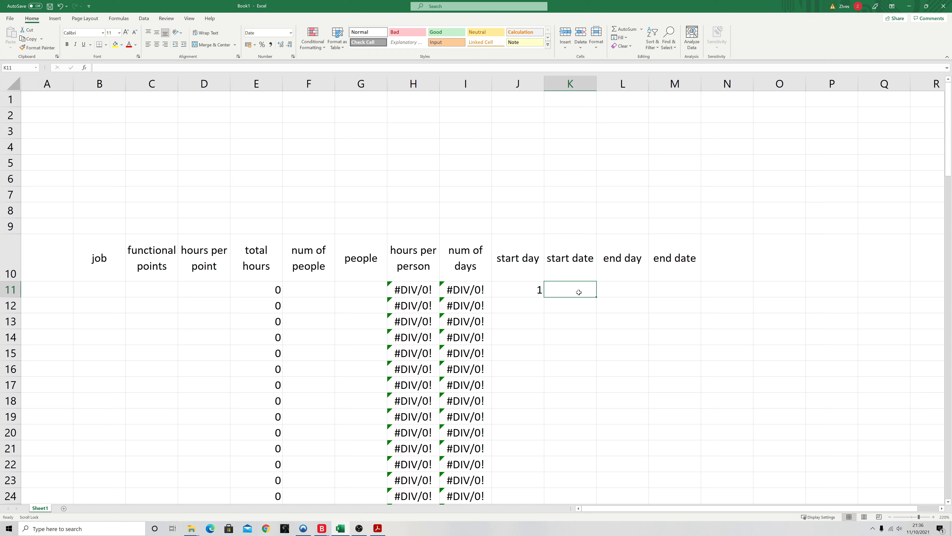
{"action": "type", "text": "01/02/"}
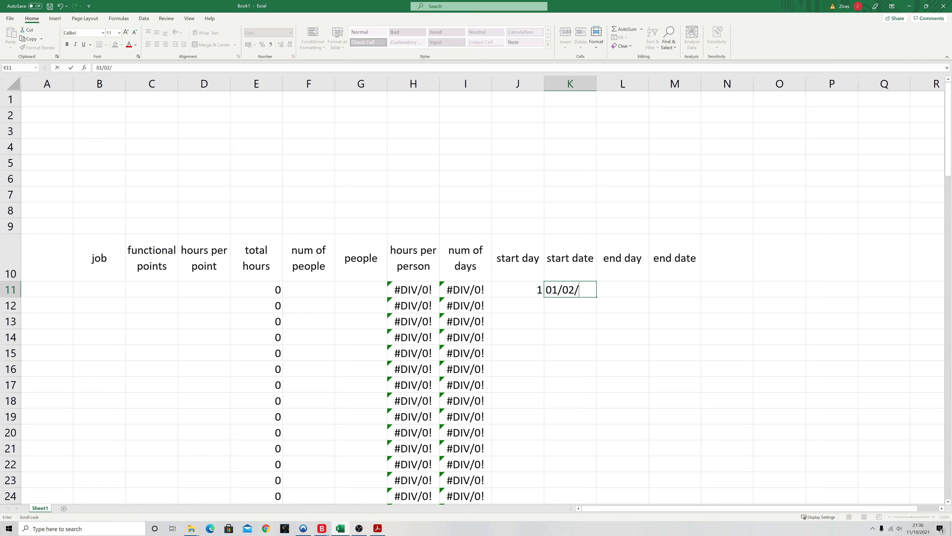
{"action": "type", "text": "21"}
{"action": "key", "text": "Return"}
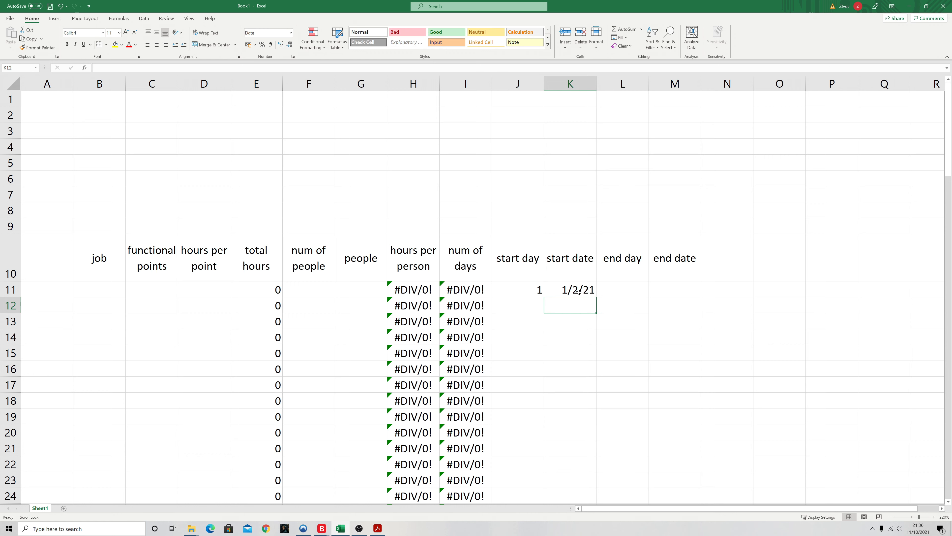
Enter the formula =J11+I11-1 in cell L11 to calculate the first job's end day.
{"action": "left_click", "coordinate": [620, 293]}
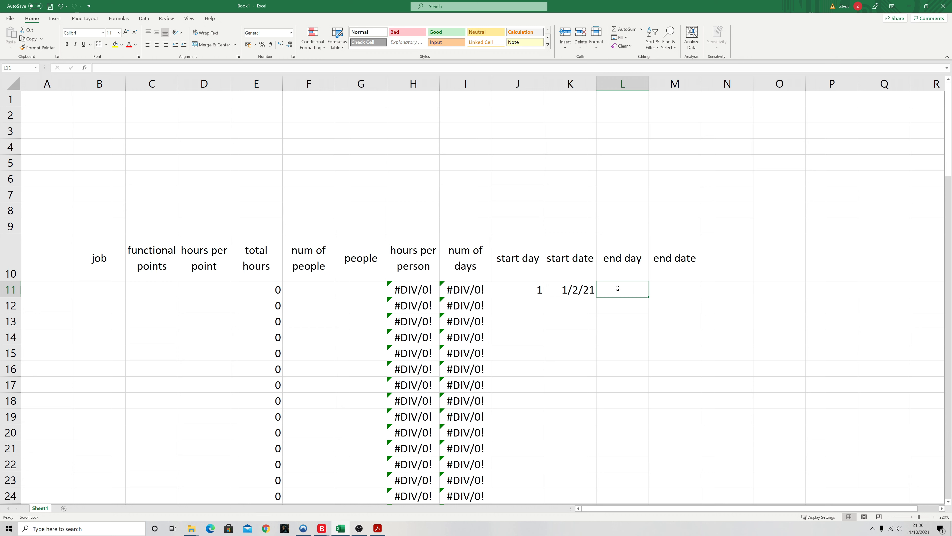
{"action": "type", "text": "="}
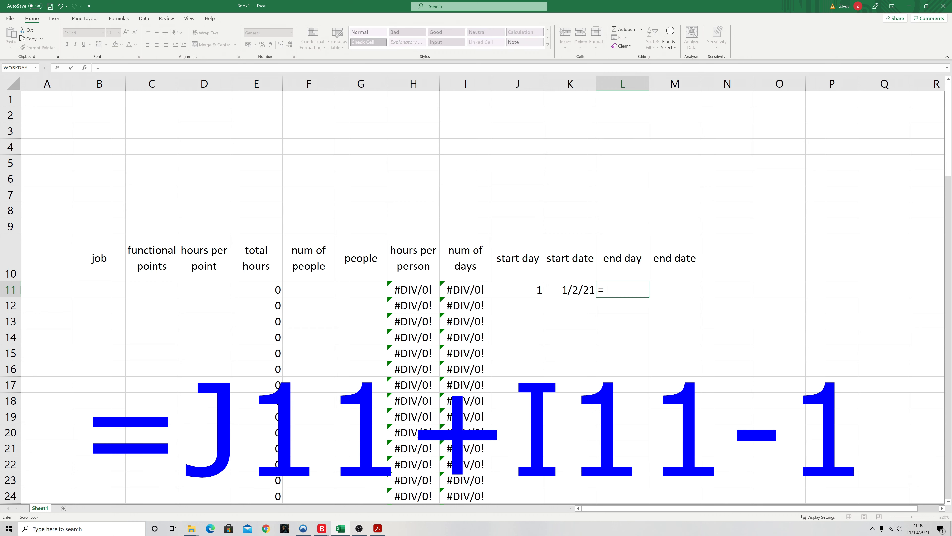
{"action": "left_click", "coordinate": [523, 291]}
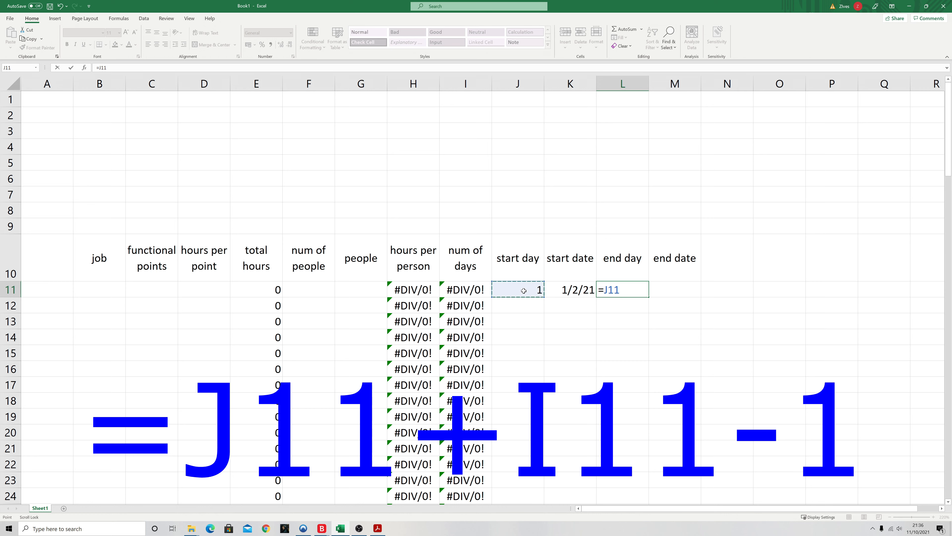
{"action": "type", "text": "+"}
{"action": "left_click", "coordinate": [462, 291]}
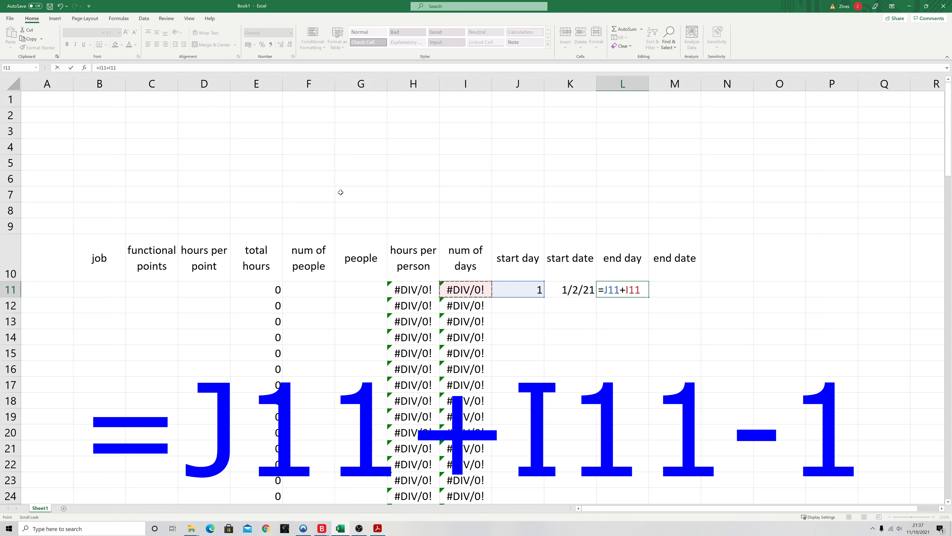
{"action": "type", "text": "-1"}
{"action": "key", "text": "ctrl+Return"}
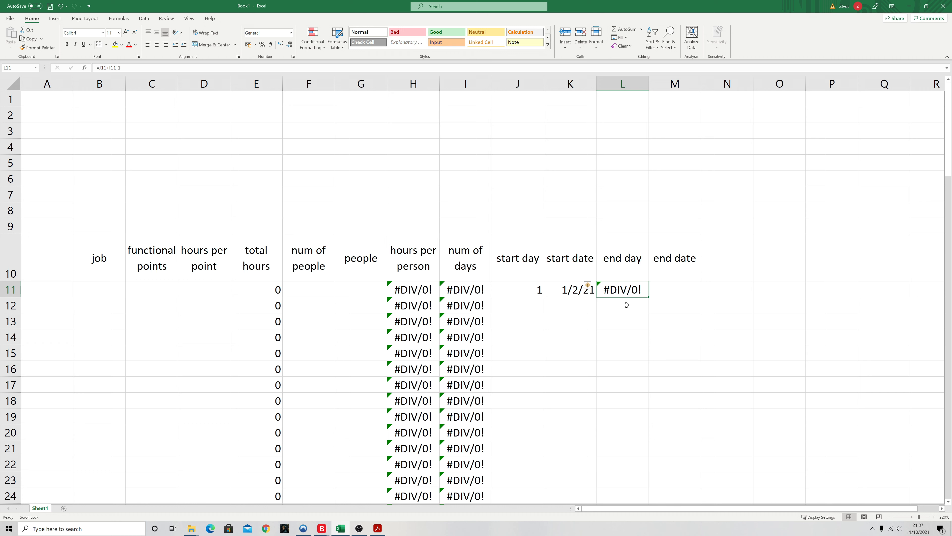
Enter the formula =WORKDAY(K11,I11-1) in cell M11 to calculate the first job's end date.
{"action": "double_click", "coordinate": [673, 291]}
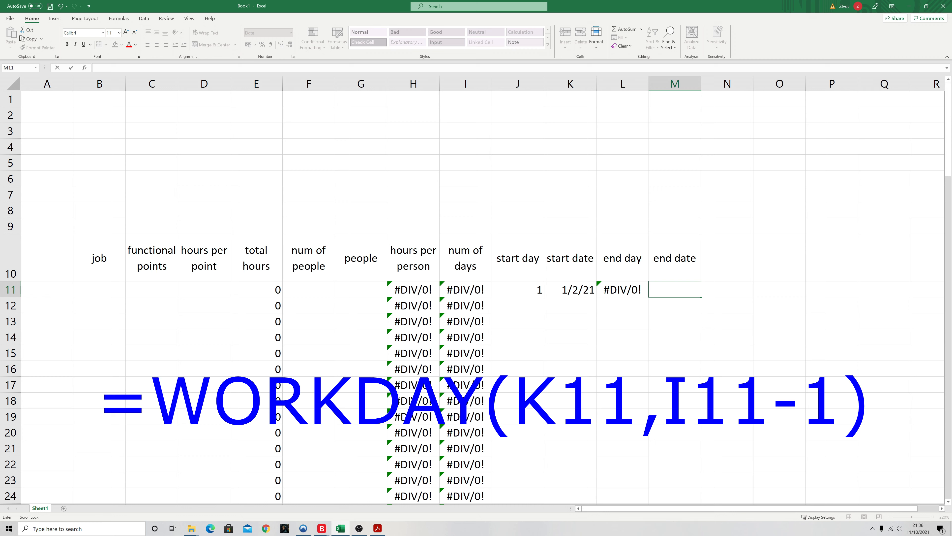
{"action": "type", "text": "=workday"}
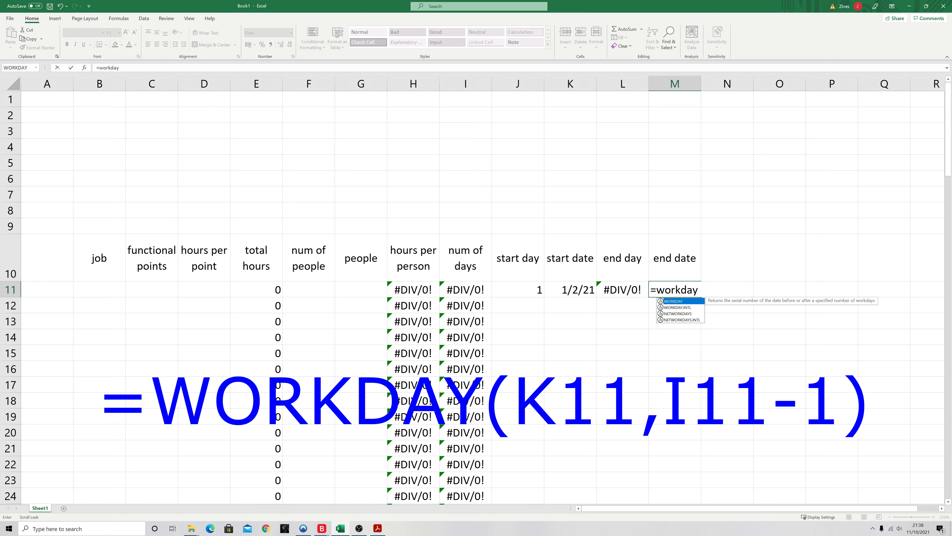
{"action": "type", "text": "("}
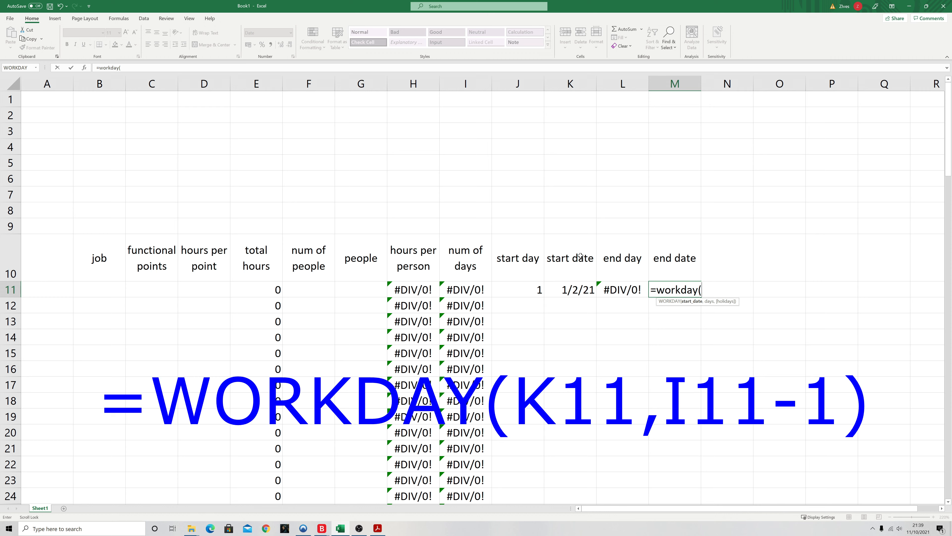
{"action": "left_click", "coordinate": [567, 289]}
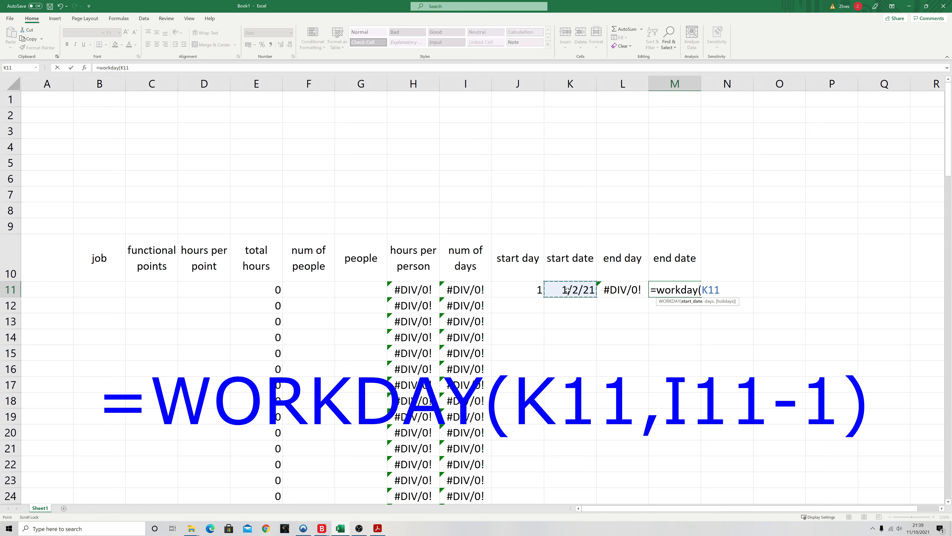
{"action": "type", "text": ","}
{"action": "left_click", "coordinate": [456, 289]}
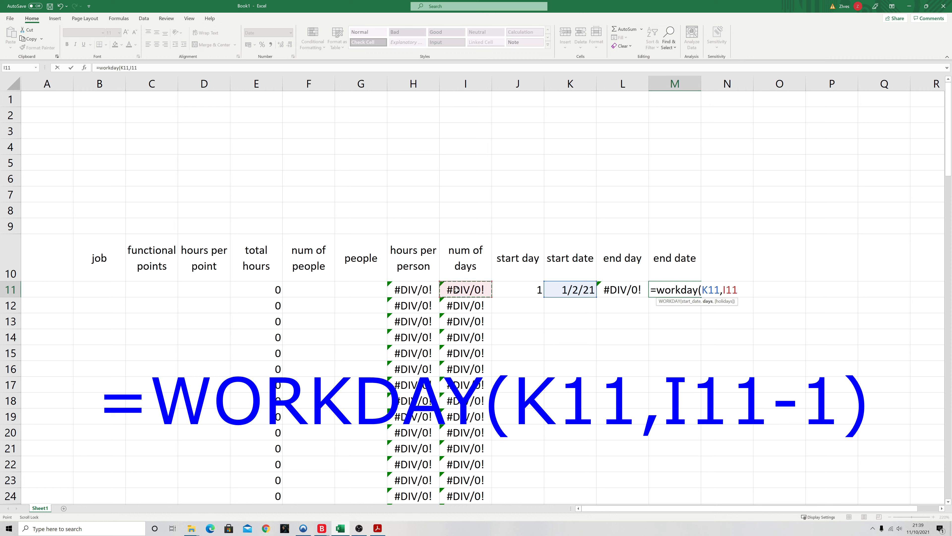
{"action": "left_click", "coordinate": [154, 68]}
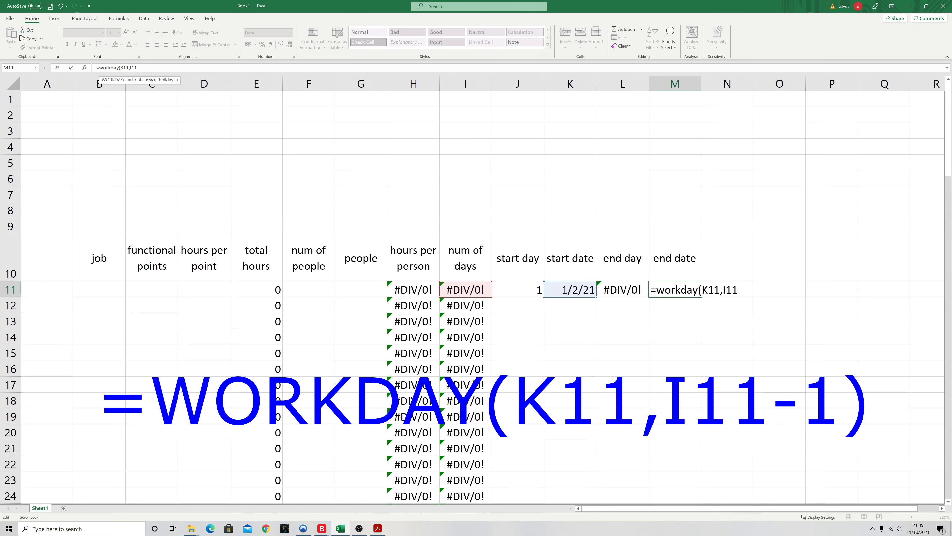
{"action": "type", "text": "-1)"}
{"action": "key", "text": "Return"}
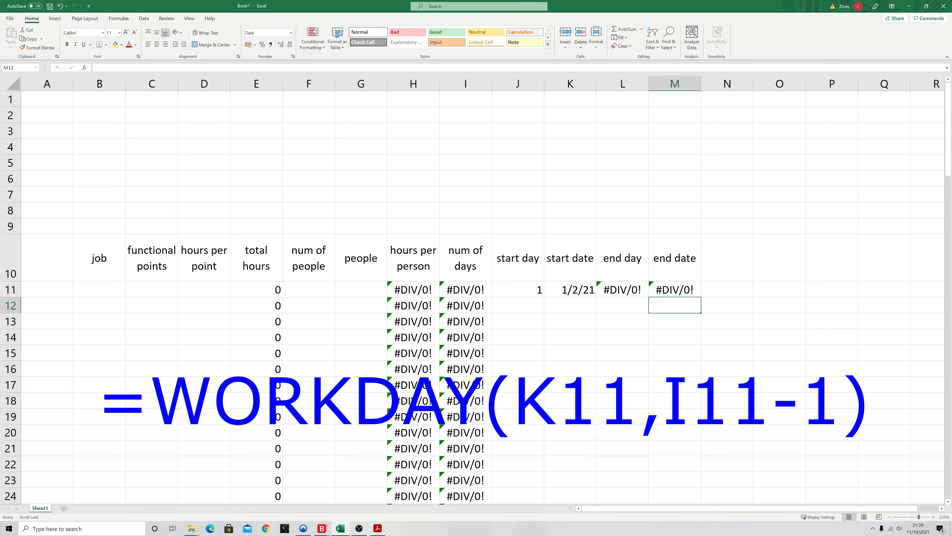
{"action": "left_click", "coordinate": [734, 287]}
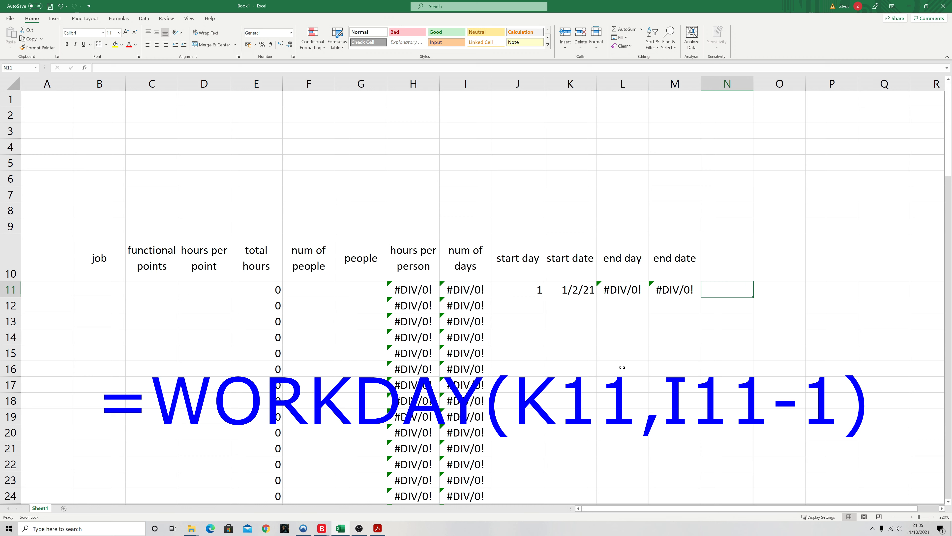
Copy the end day formula from L11 and paste it as formulas only into L12:L115.
{"action": "left_click", "coordinate": [630, 296]}
{"action": "right_click", "coordinate": [632, 293]}
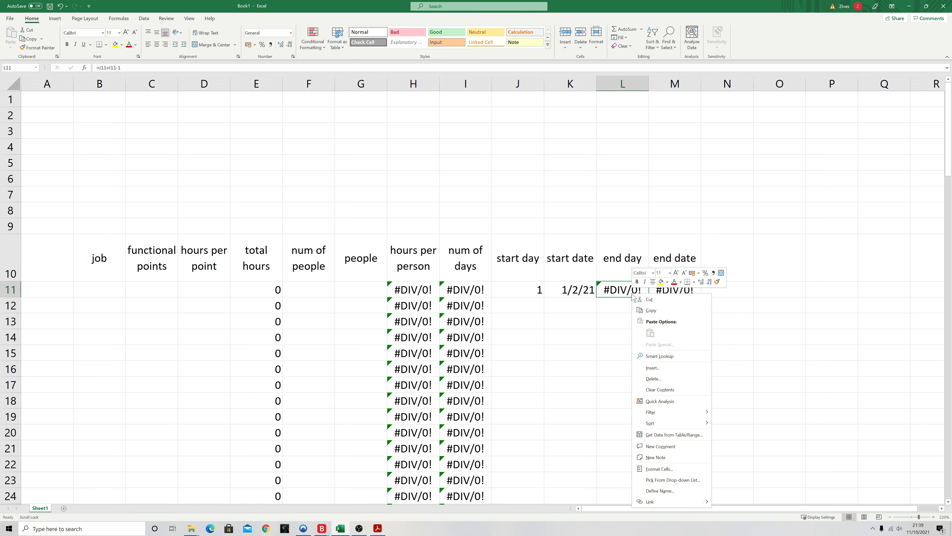
{"action": "left_click", "coordinate": [650, 311]}
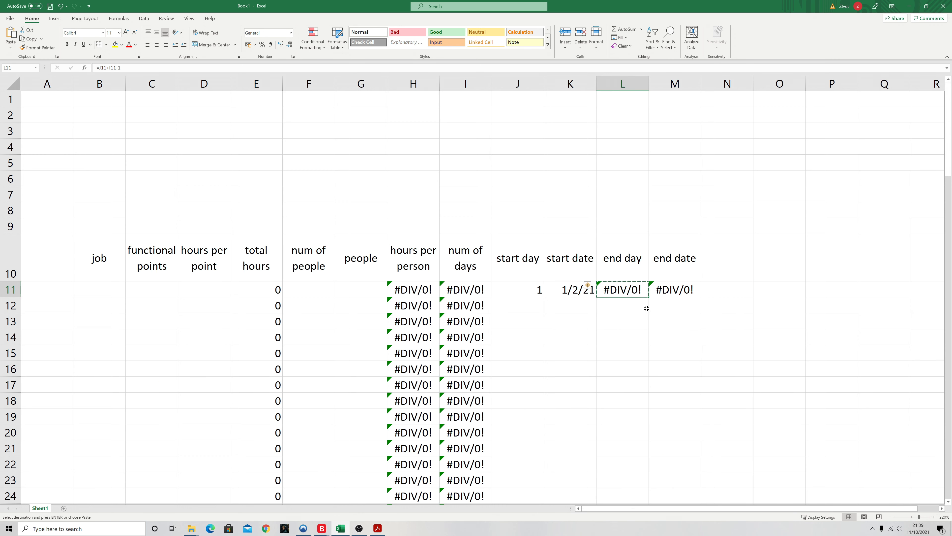
{"action": "left_click_drag", "start_coordinate": [629, 306], "coordinate": [630, 477]}
{"action": "right_click", "coordinate": [630, 478]}
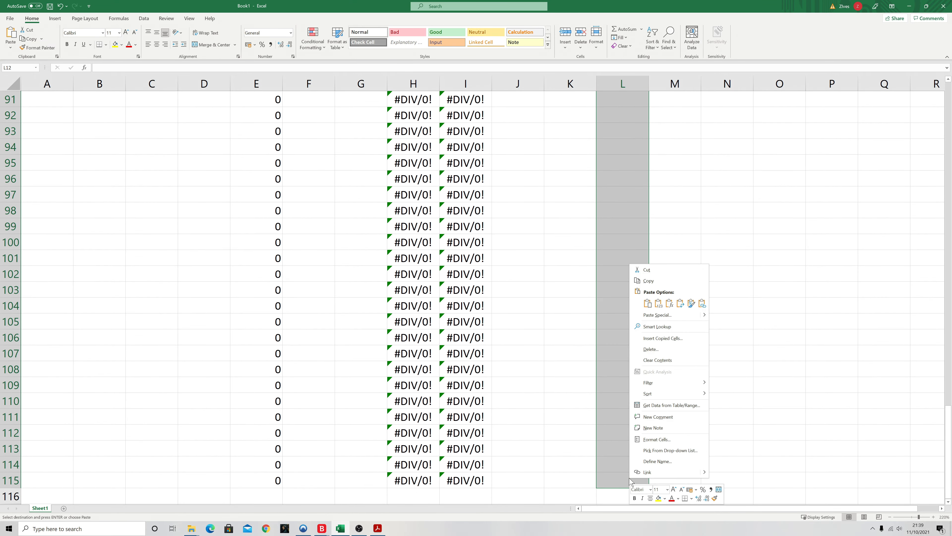
{"action": "left_click", "coordinate": [671, 303]}
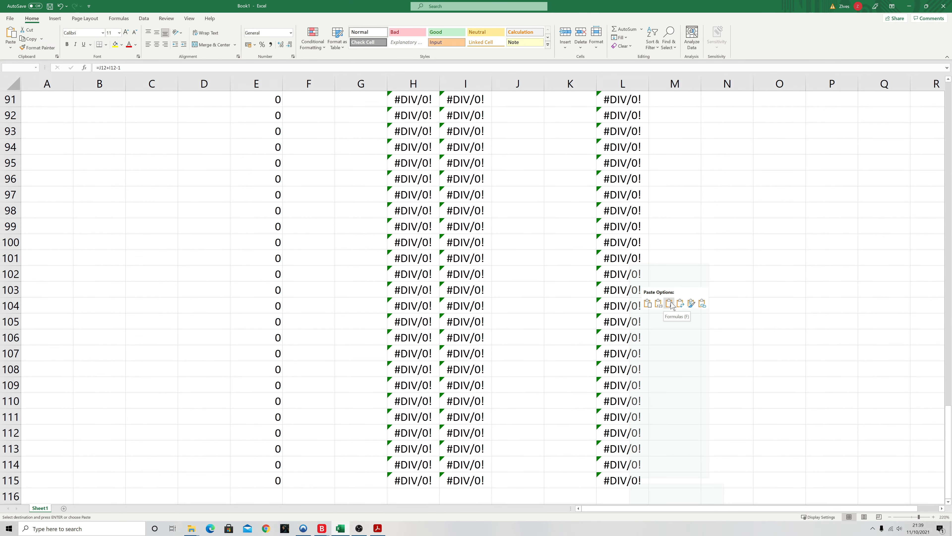
Copy the end date formula from M11 and paste it as formulas only into M12:M114.
{"action": "scroll", "coordinate": [671, 304], "scroll_direction": "up", "scroll_amount": 20}
{"action": "left_click", "coordinate": [674, 288]}
{"action": "right_click", "coordinate": [674, 288]}
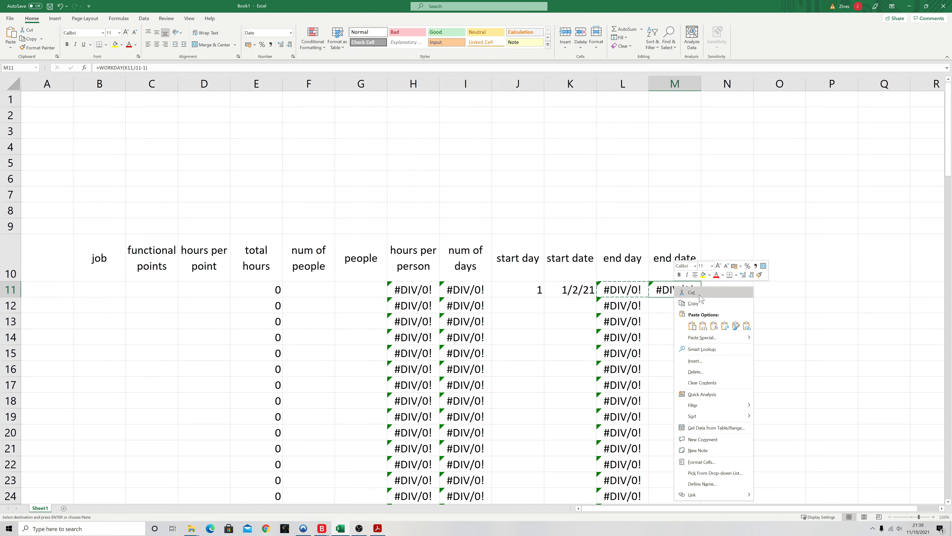
{"action": "left_click", "coordinate": [694, 303]}
{"action": "left_click", "coordinate": [670, 306]}
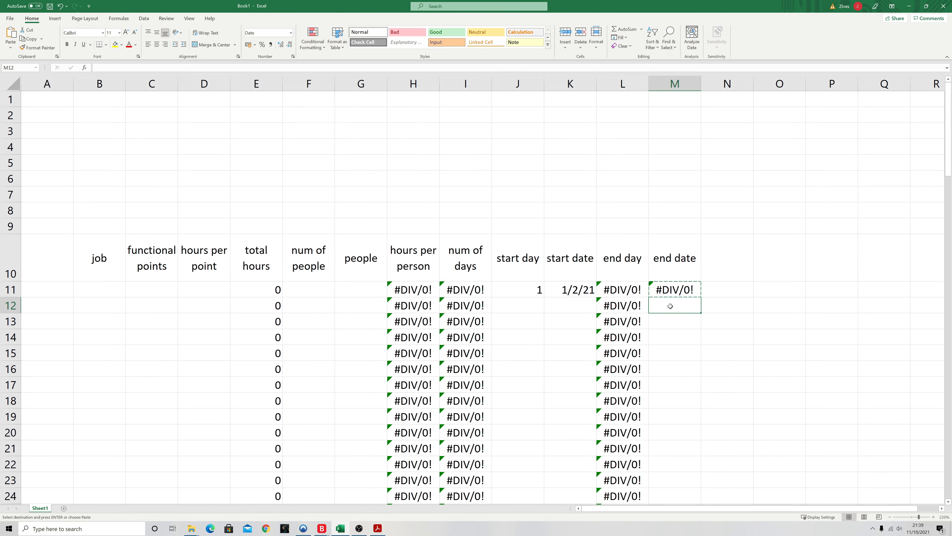
{"action": "left_click_drag", "start_coordinate": [670, 306], "coordinate": [679, 440]}
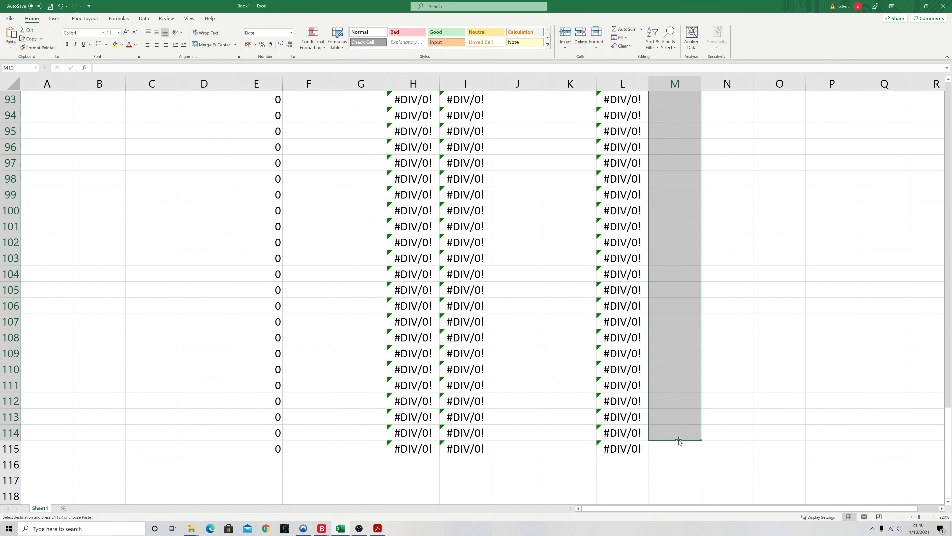
{"action": "right_click", "coordinate": [676, 435]}
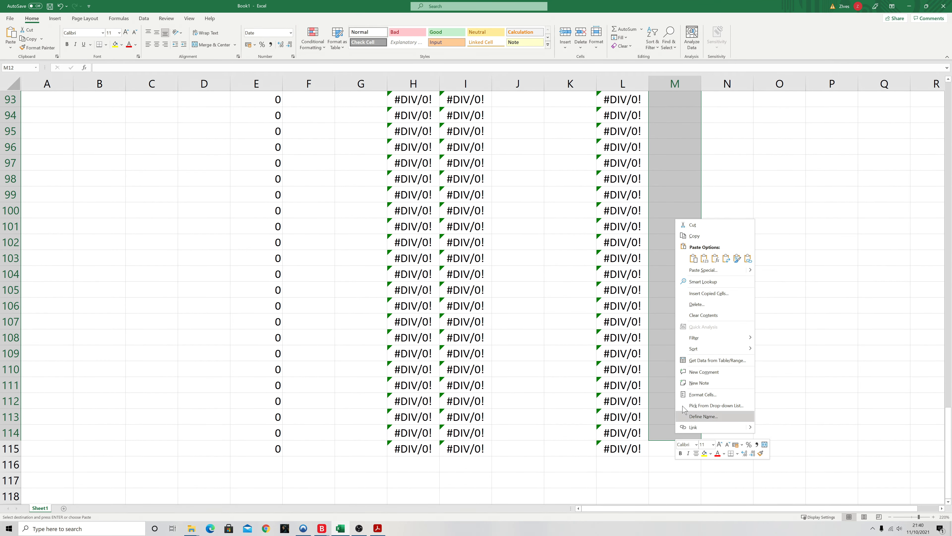
{"action": "left_click", "coordinate": [715, 259]}
Paste the copied end date formula into cell M115 to complete the end date column.
{"action": "scroll", "coordinate": [675, 449], "scroll_direction": "up", "scroll_amount": 20}
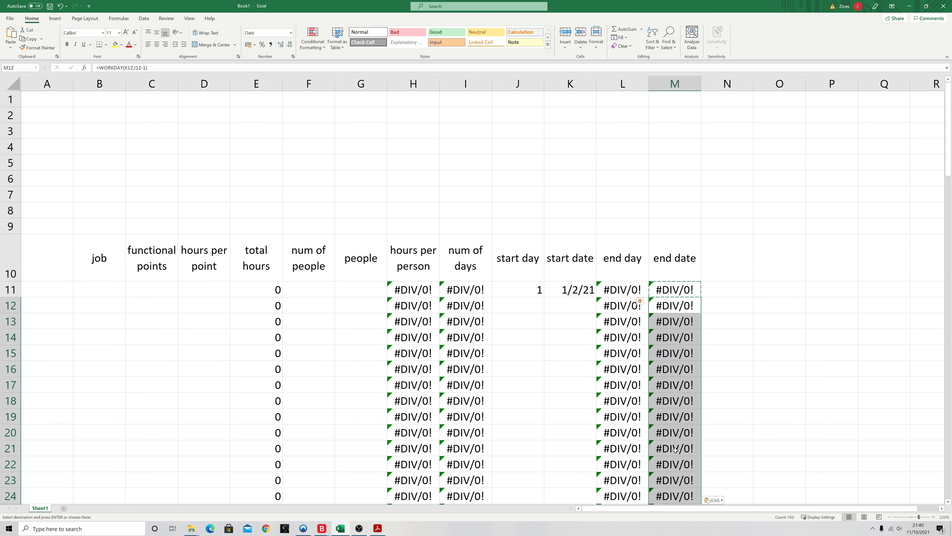
{"action": "scroll", "coordinate": [748, 323], "scroll_direction": "down", "scroll_amount": 20}
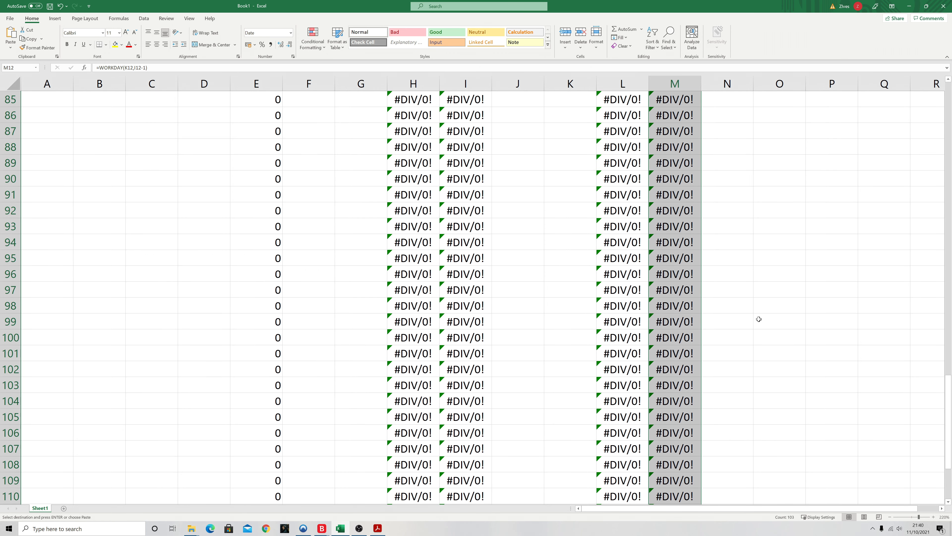
{"action": "scroll", "coordinate": [759, 319], "scroll_direction": "down", "scroll_amount": 6}
{"action": "left_click", "coordinate": [667, 288]}
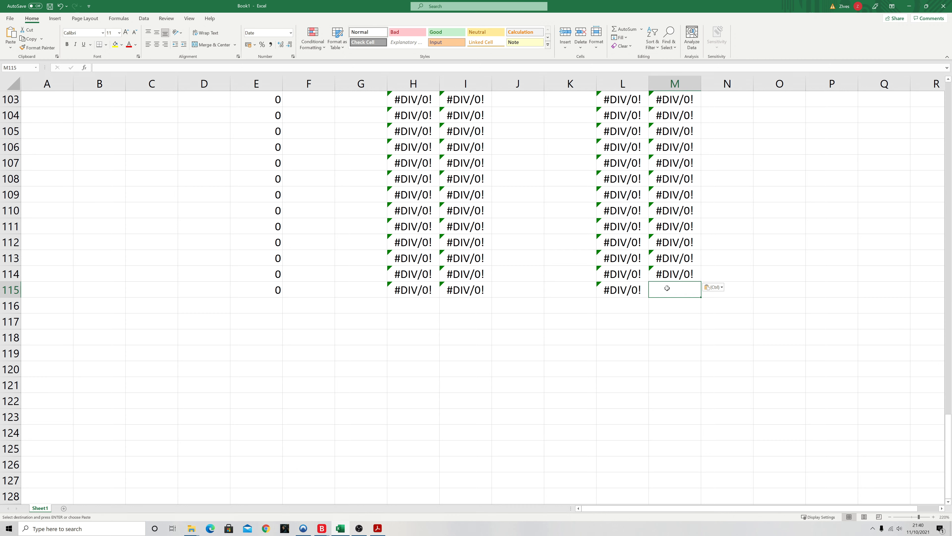
{"action": "right_click", "coordinate": [667, 288]}
{"action": "left_click", "coordinate": [704, 326]}
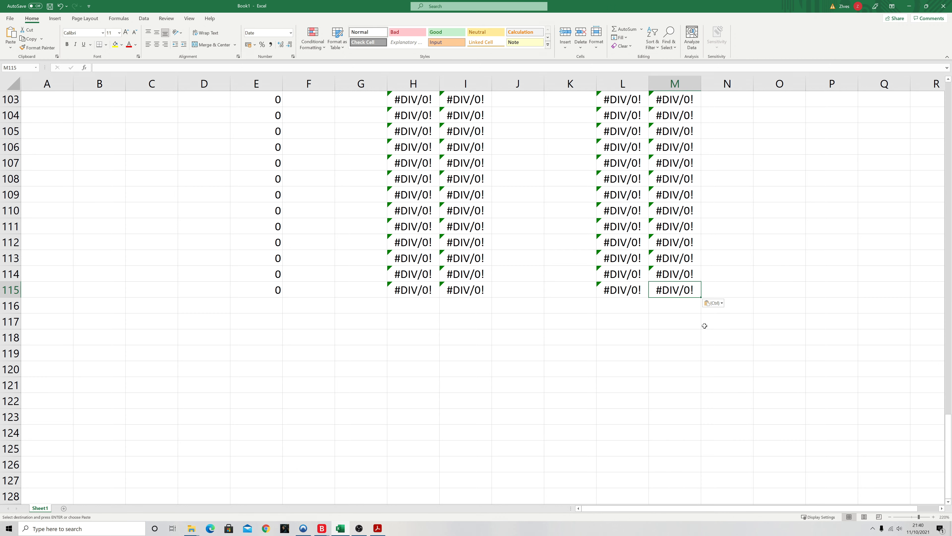
Fill in the first job's row 11 with 12 functional points, 3 hours per point and 2 people.
{"action": "scroll", "coordinate": [705, 325], "scroll_direction": "up", "scroll_amount": 20}
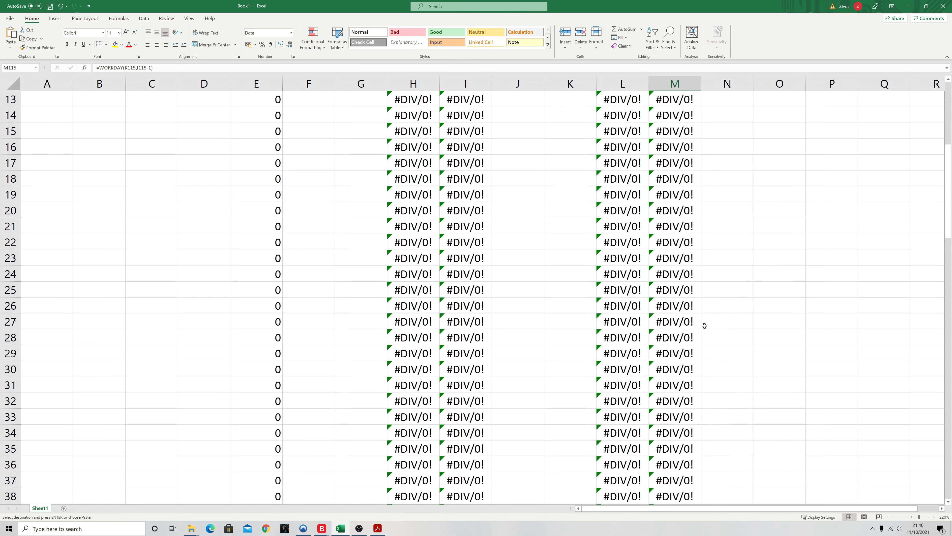
{"action": "scroll", "coordinate": [705, 325], "scroll_direction": "up", "scroll_amount": 4}
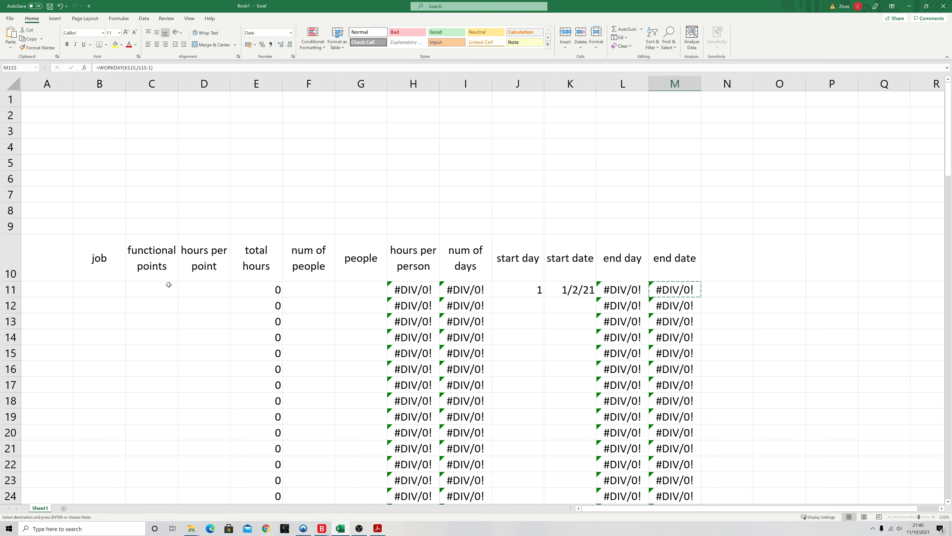
{"action": "left_click", "coordinate": [158, 293]}
{"action": "type", "text": "12"}
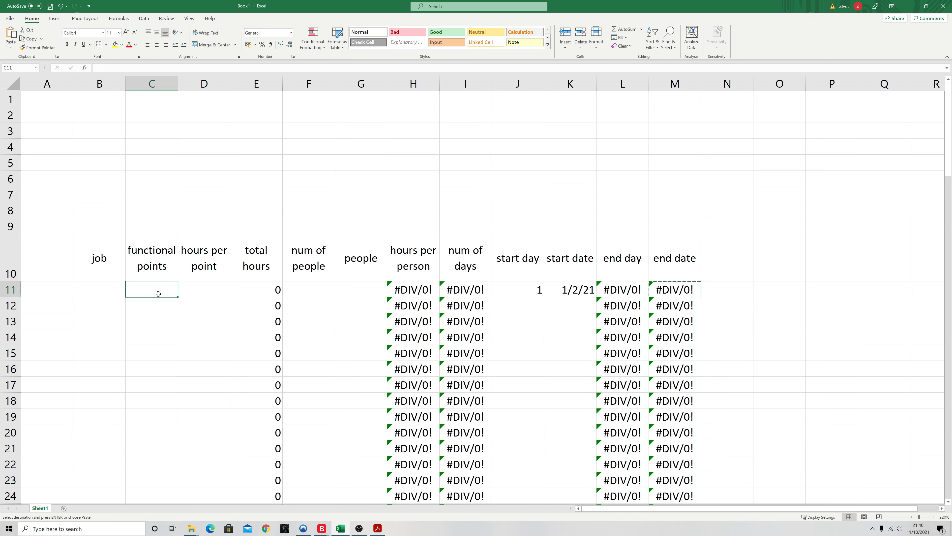
{"action": "left_click", "coordinate": [196, 292]}
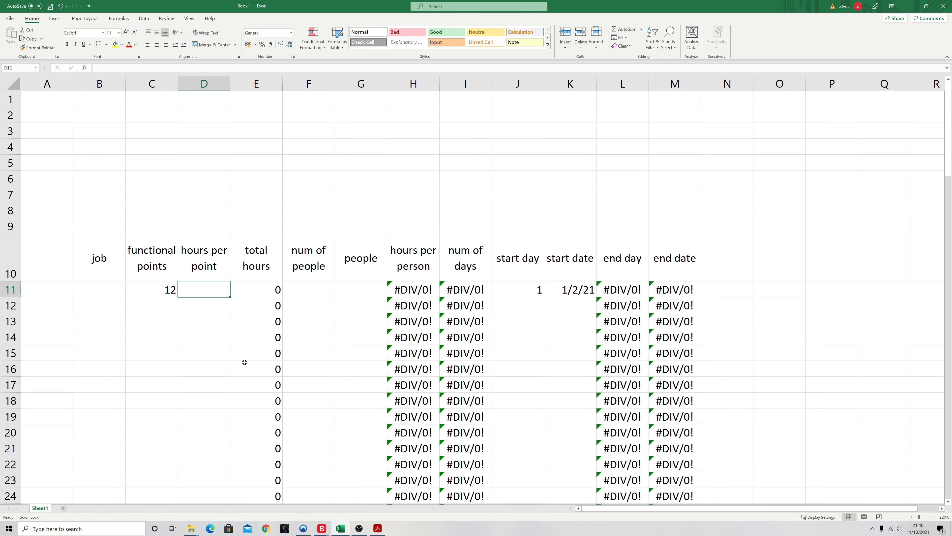
{"action": "type", "text": "3"}
{"action": "key", "text": "Return"}
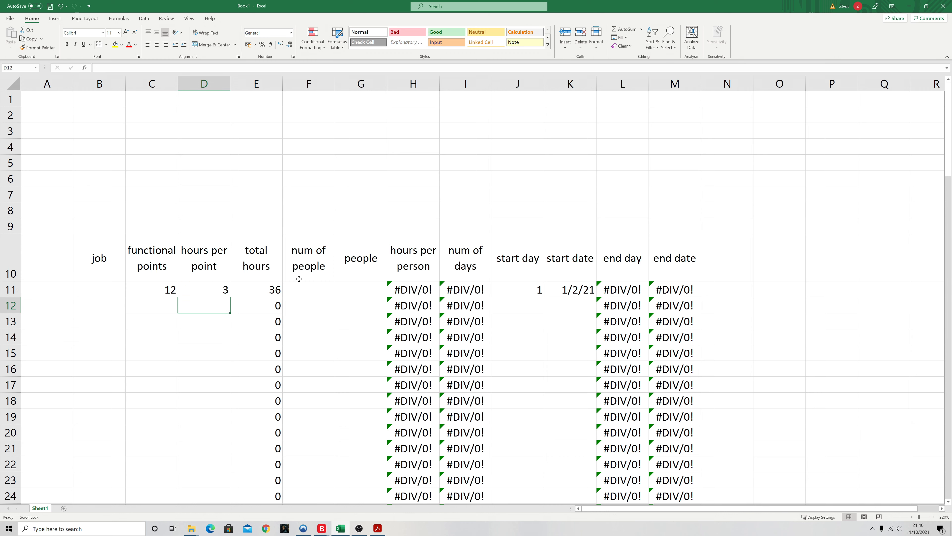
{"action": "left_click", "coordinate": [304, 292]}
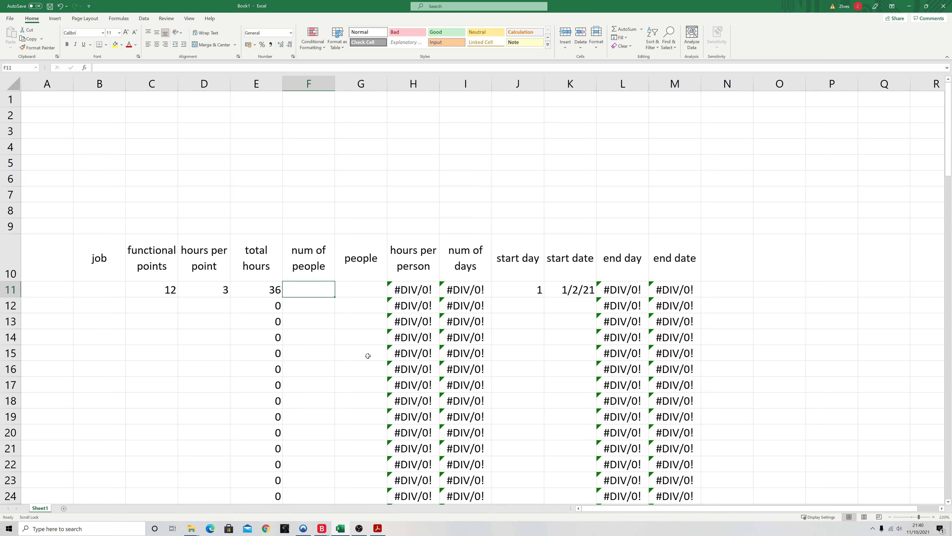
{"action": "type", "text": "2"}
{"action": "key", "text": "Return"}
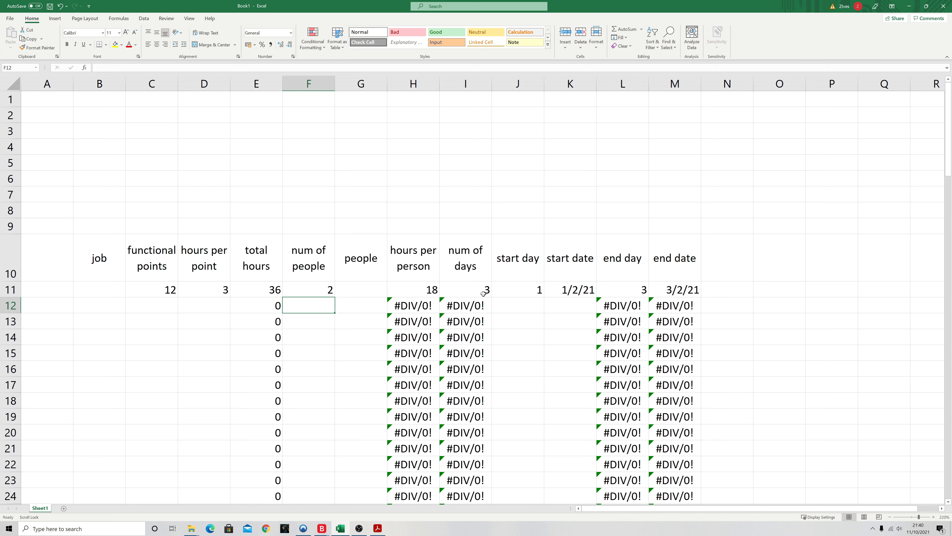
Review the first job's number of days, start day, start date, end day and end date cells in row 11.
{"action": "left_click", "coordinate": [472, 295]}
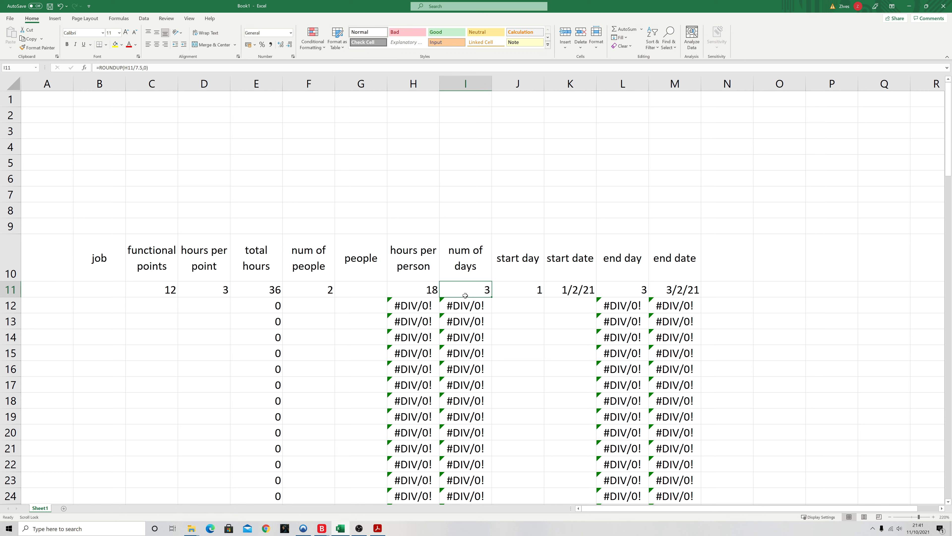
{"action": "left_click", "coordinate": [527, 293]}
{"action": "left_click", "coordinate": [641, 294]}
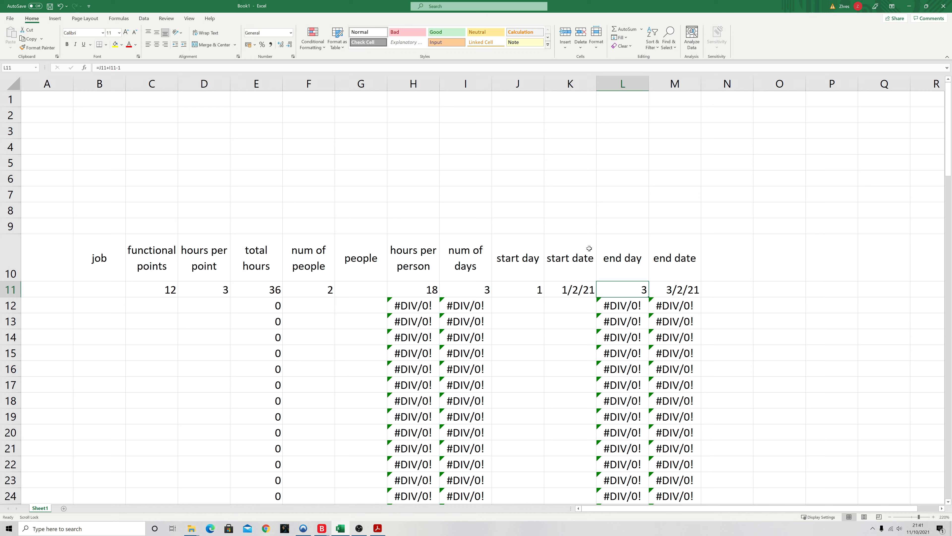
{"action": "left_click", "coordinate": [516, 290]}
{"action": "left_click", "coordinate": [622, 289]}
{"action": "left_click", "coordinate": [567, 294]}
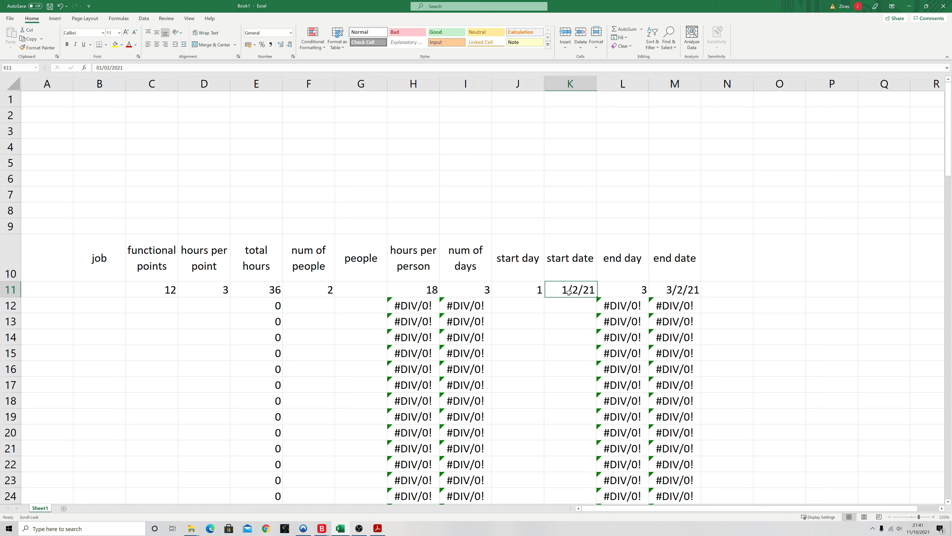
{"action": "left_click", "coordinate": [676, 290]}
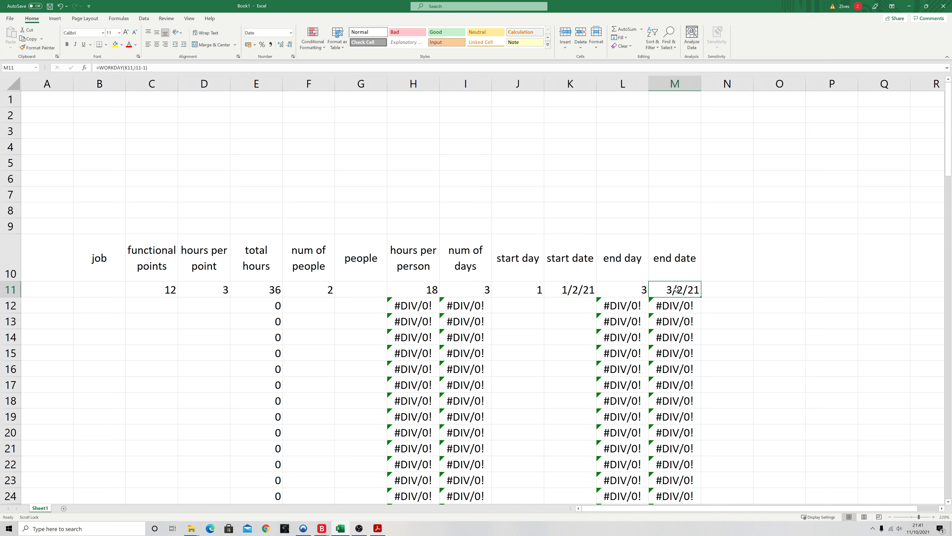
{"action": "left_click", "coordinate": [518, 307]}
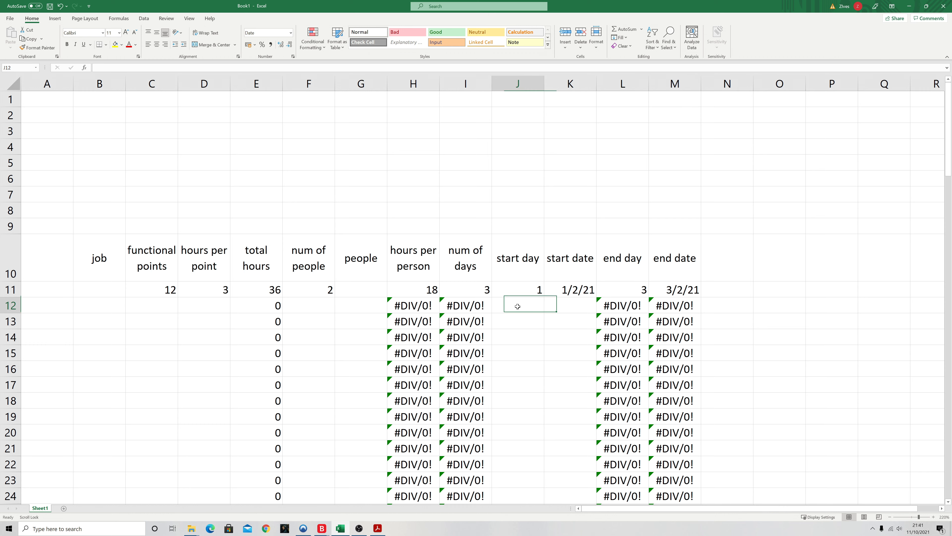
{"action": "left_click", "coordinate": [570, 303]}
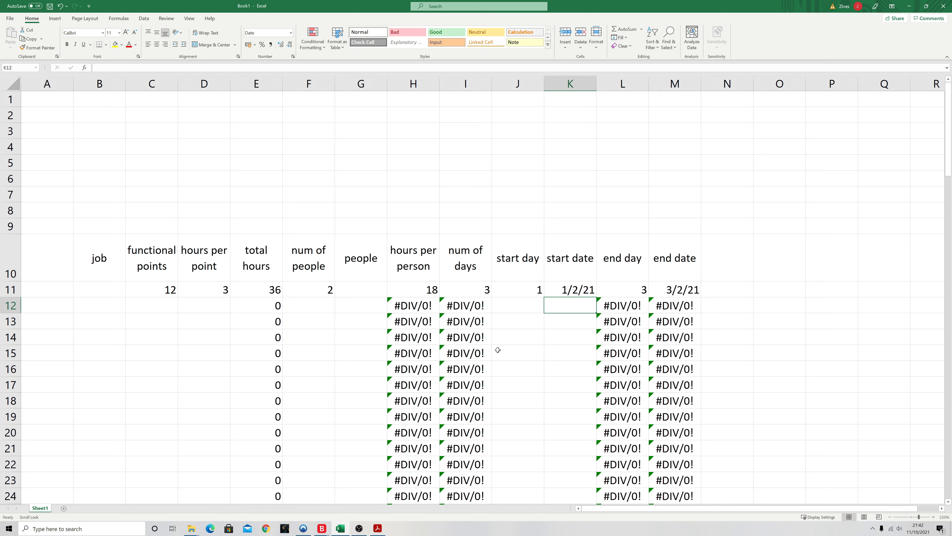
Enter =L11+1 in J12 so the second job starts the day after the first job's end day.
{"action": "left_click", "coordinate": [509, 307]}
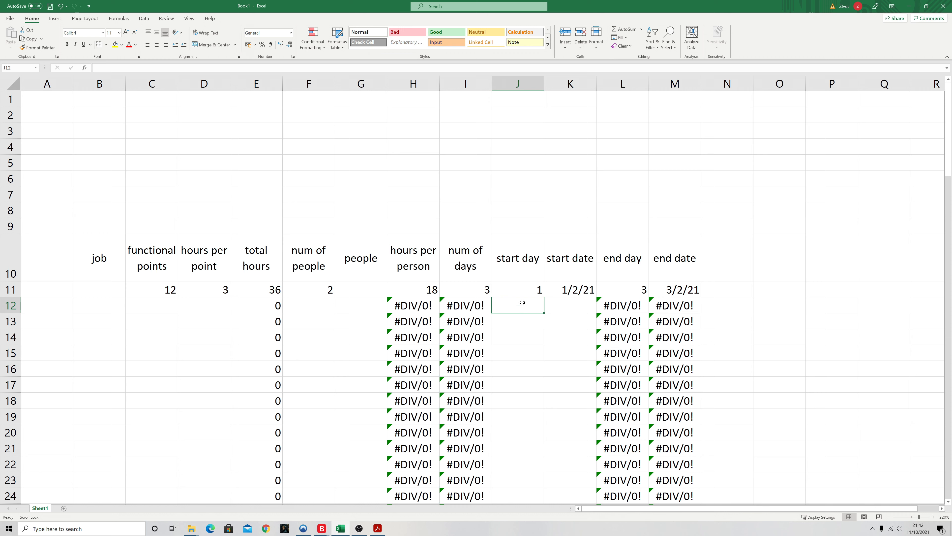
{"action": "left_click", "coordinate": [628, 291]}
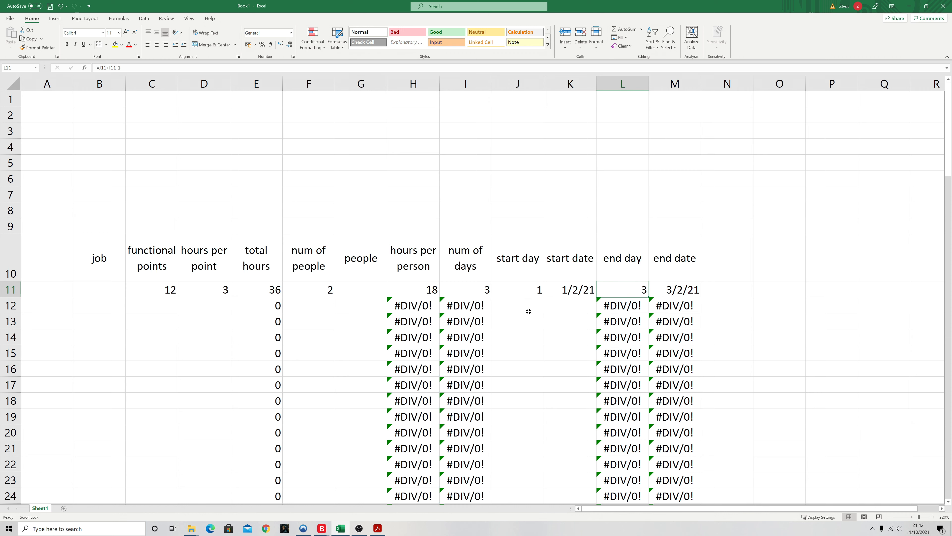
{"action": "left_click", "coordinate": [519, 309]}
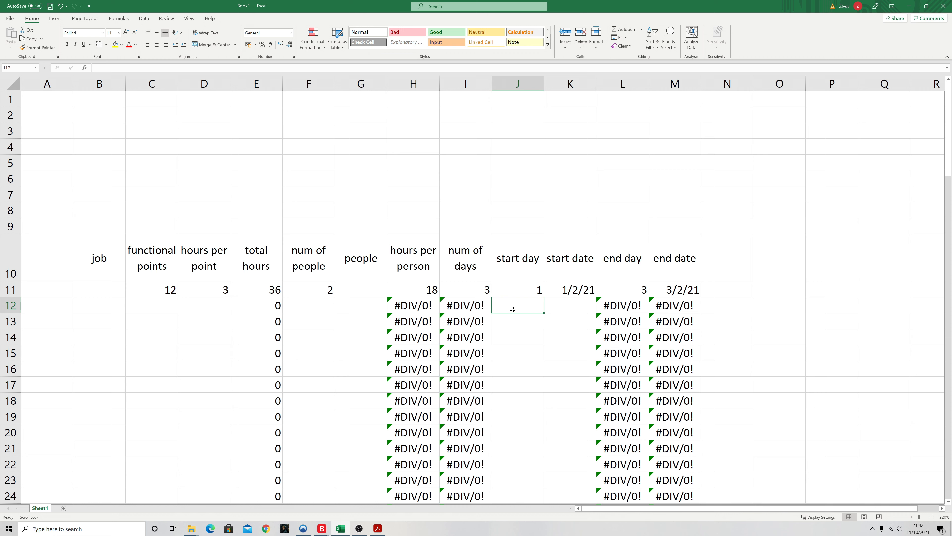
{"action": "type", "text": "="}
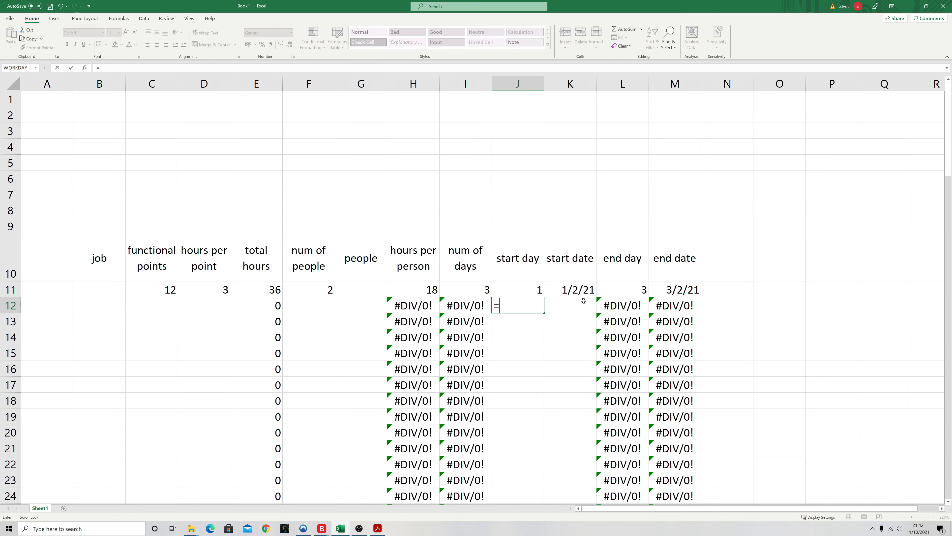
{"action": "left_click", "coordinate": [633, 288]}
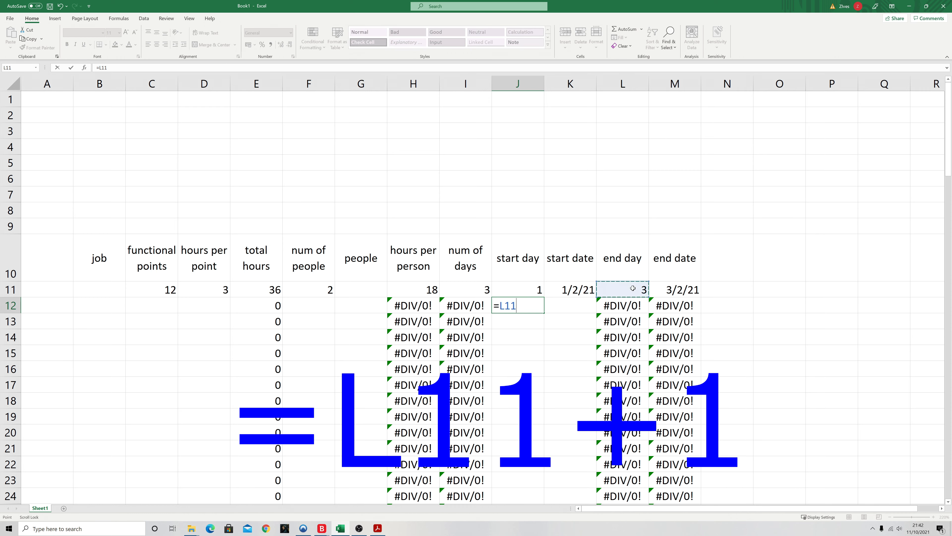
{"action": "type", "text": "+1"}
{"action": "key", "text": "Return"}
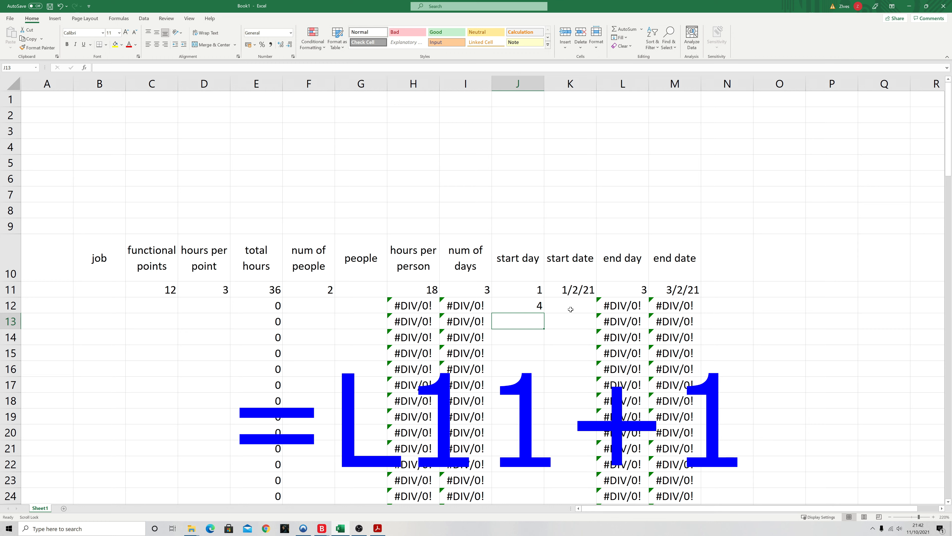
Enter =WORKDAY(M11,1) in K12 to calculate the second job's start date from the first job's end date.
{"action": "left_click", "coordinate": [571, 307]}
{"action": "type", "text": "="}
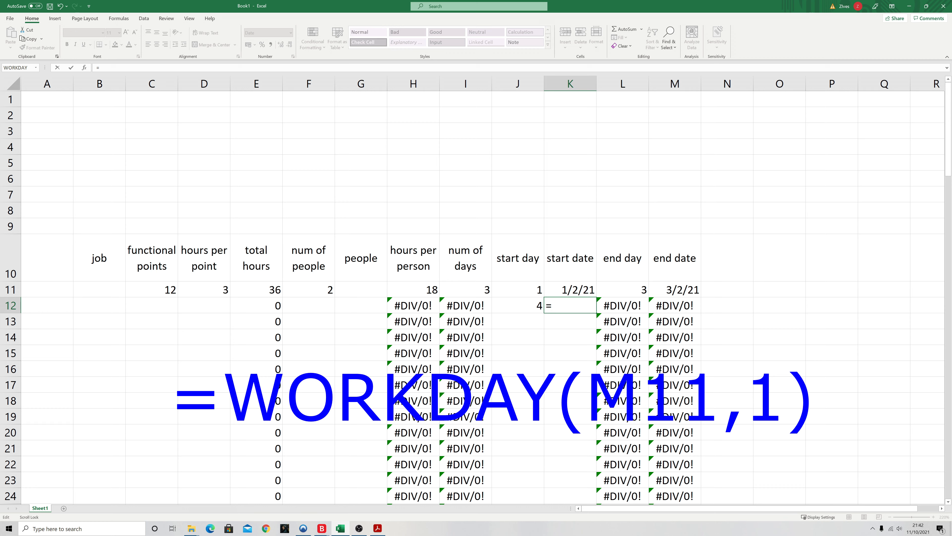
{"action": "type", "text": "workday"}
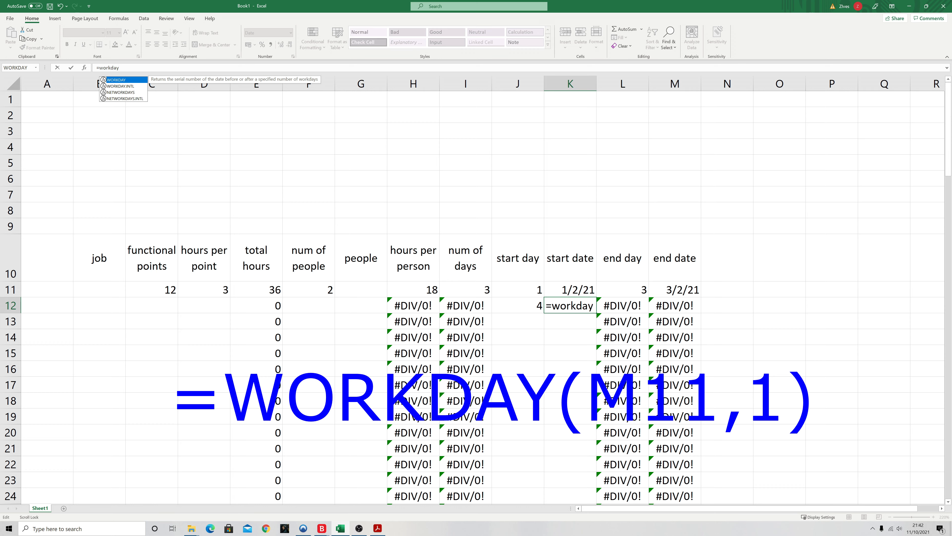
{"action": "type", "text": "("}
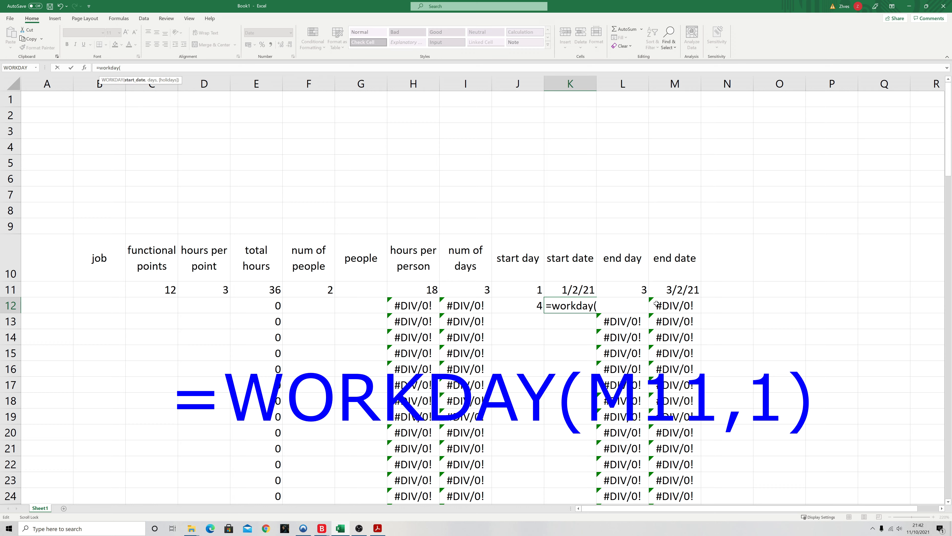
{"action": "left_click", "coordinate": [675, 291]}
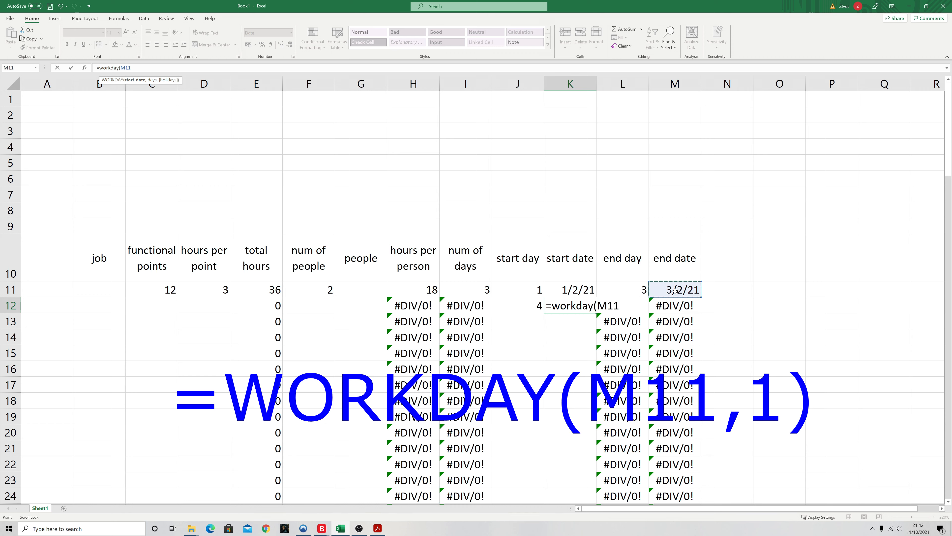
{"action": "type", "text": ",1)"}
{"action": "key", "text": "Return"}
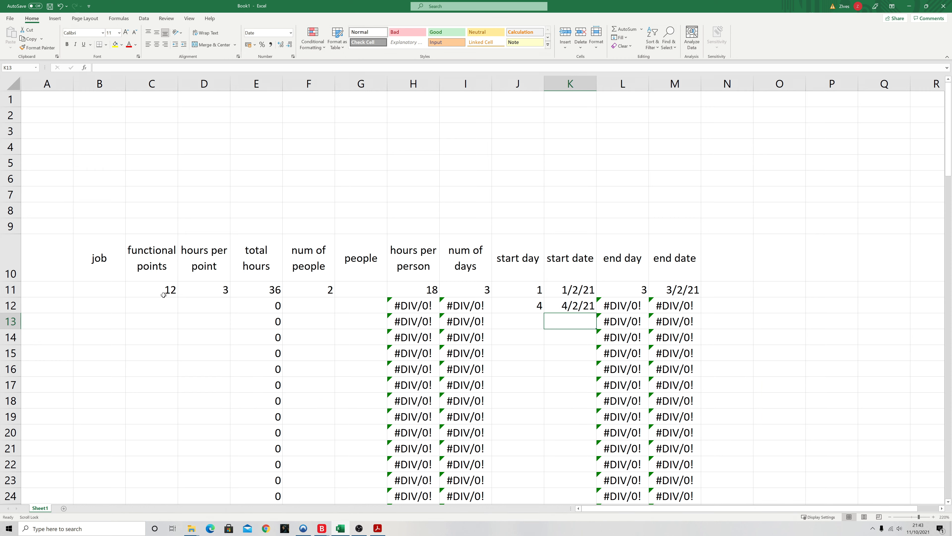
Set the first job's number of people in F11 to 1 to test the schedule formulas.
{"action": "left_click", "coordinate": [330, 290]}
{"action": "type", "text": "1"}
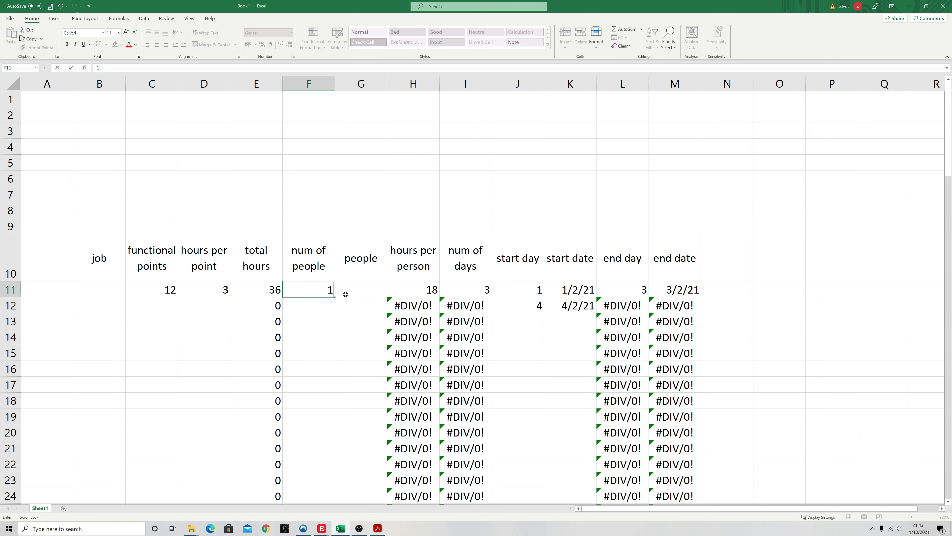
{"action": "key", "text": "Return"}
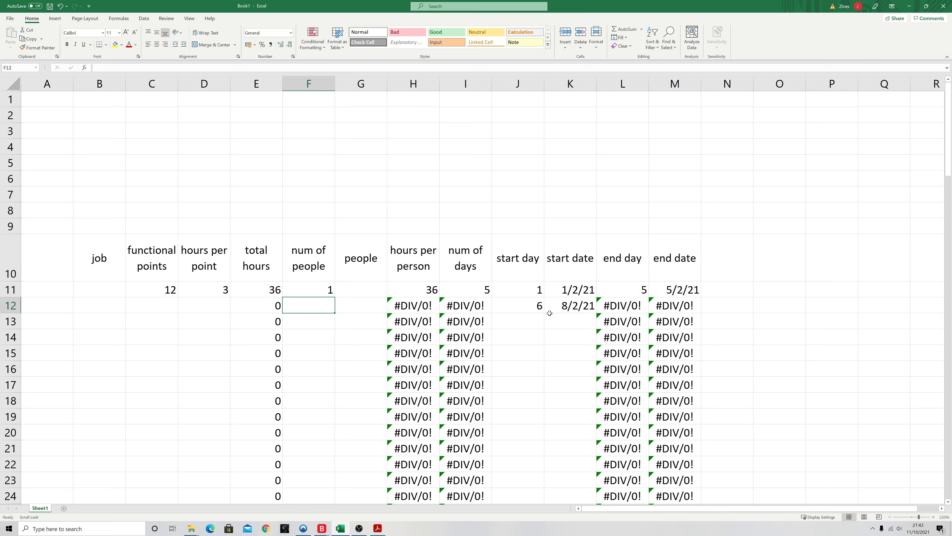
Copy the start day formula from J12 and paste it as formulas only into J13:J115.
{"action": "left_click", "coordinate": [519, 305]}
{"action": "right_click", "coordinate": [520, 305]}
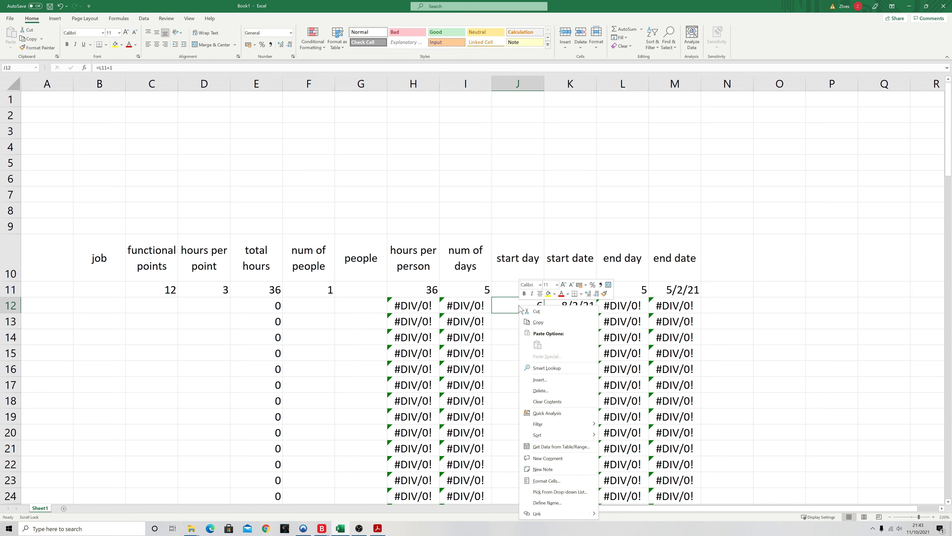
{"action": "left_click", "coordinate": [539, 323]}
{"action": "left_click_drag", "start_coordinate": [510, 321], "coordinate": [515, 466]}
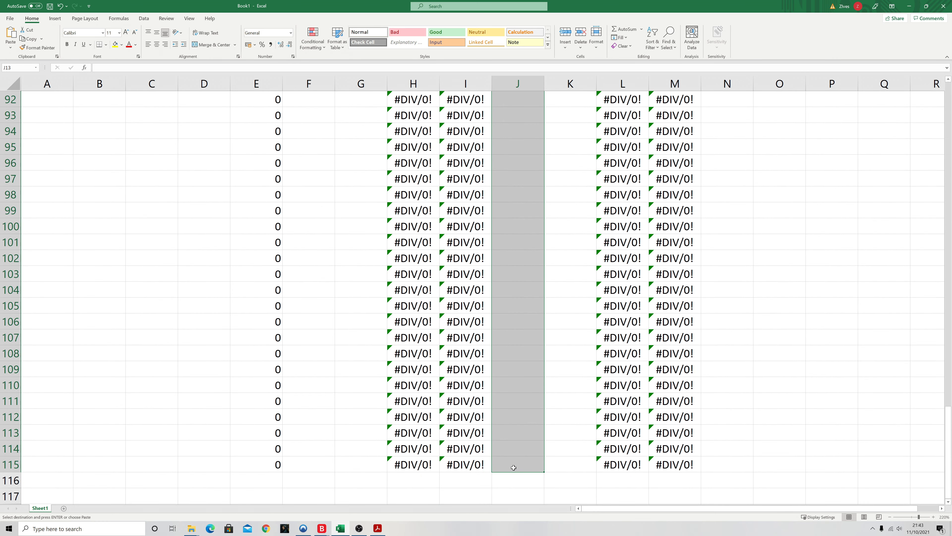
{"action": "right_click", "coordinate": [514, 468]}
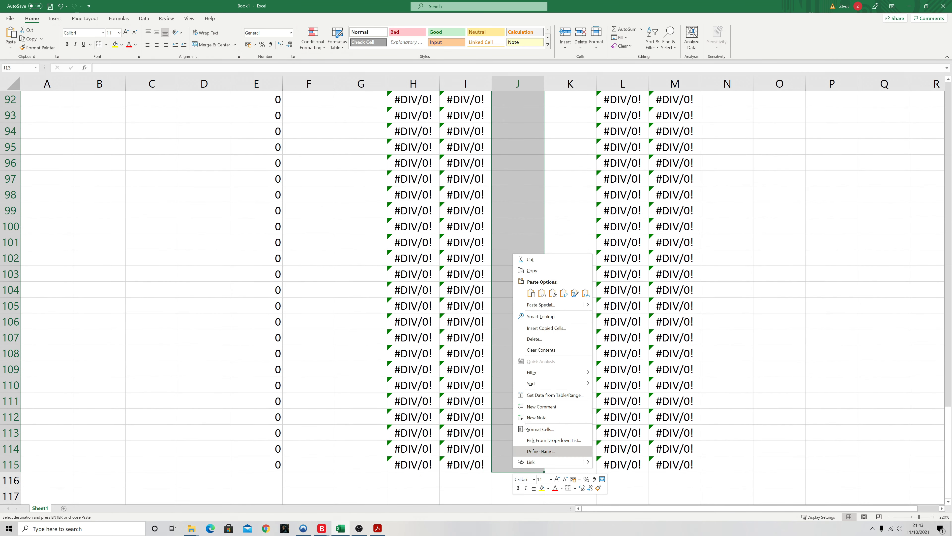
{"action": "left_click", "coordinate": [553, 295]}
Copy the start date formula from K12 and paste it as formulas only into K13:K115.
{"action": "scroll", "coordinate": [554, 298], "scroll_direction": "up", "scroll_amount": 20}
{"action": "left_click_drag", "start_coordinate": [570, 322], "coordinate": [576, 448]}
{"action": "right_click", "coordinate": [578, 448]}
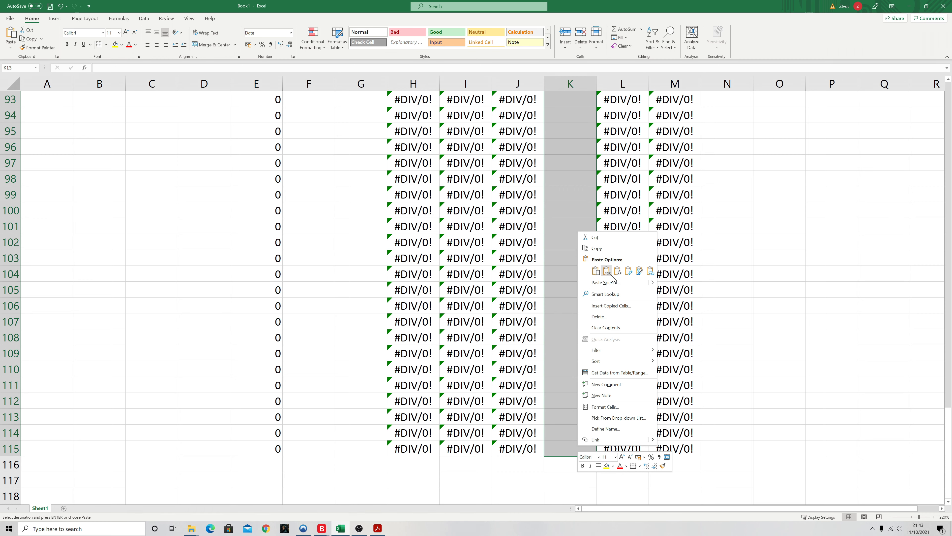
{"action": "left_click", "coordinate": [618, 271]}
{"action": "scroll", "coordinate": [840, 455], "scroll_direction": "up", "scroll_amount": 20}
{"action": "left_click", "coordinate": [831, 431]}
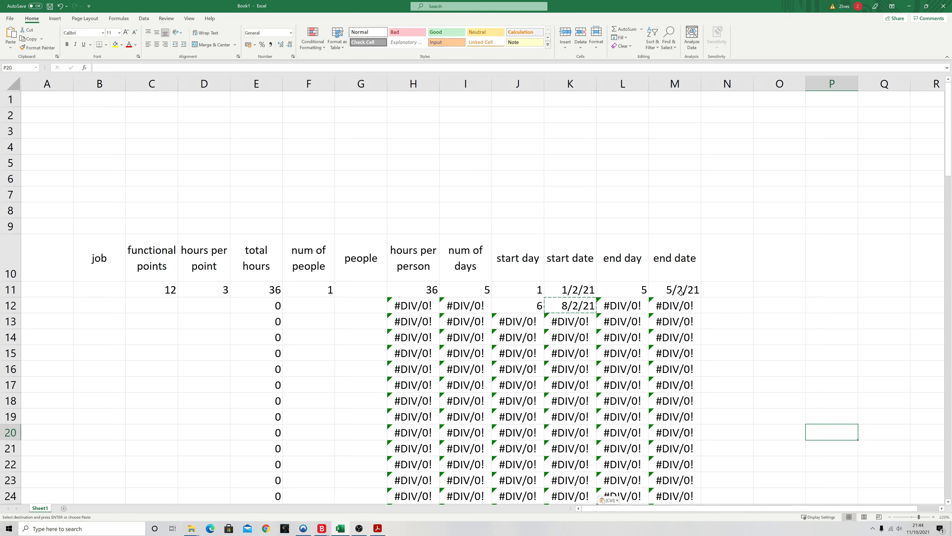
Enter 1 in cell O9 as the first day number of the timeline row.
{"action": "left_click", "coordinate": [771, 225]}
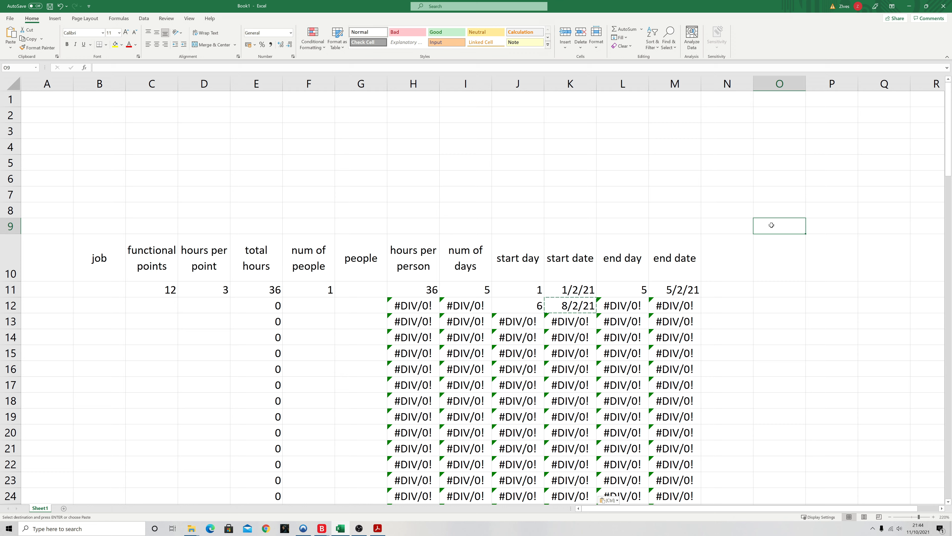
{"action": "type", "text": "1"}
{"action": "key", "text": "Return"}
{"action": "left_click", "coordinate": [780, 229]}
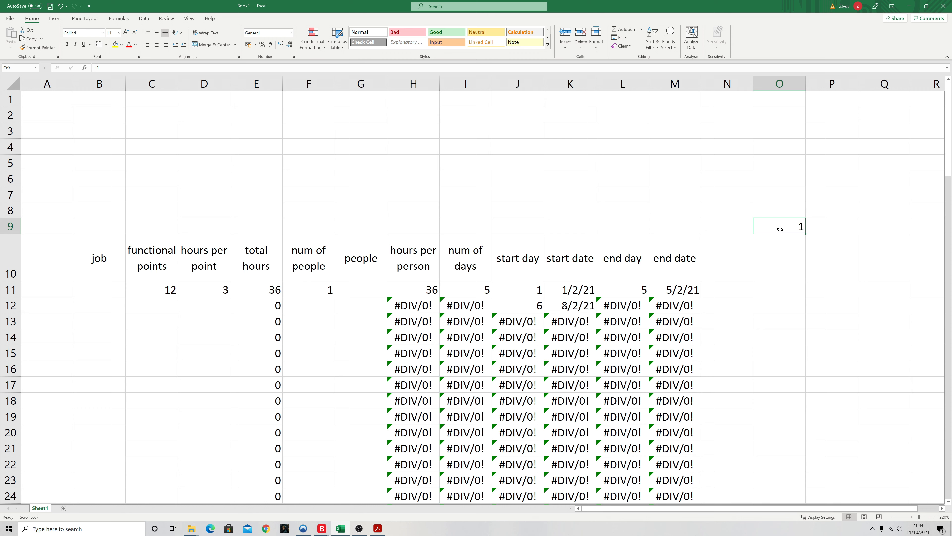
Enter =O9+1 in P9 to calculate the second day number of the timeline.
{"action": "left_click", "coordinate": [832, 228]}
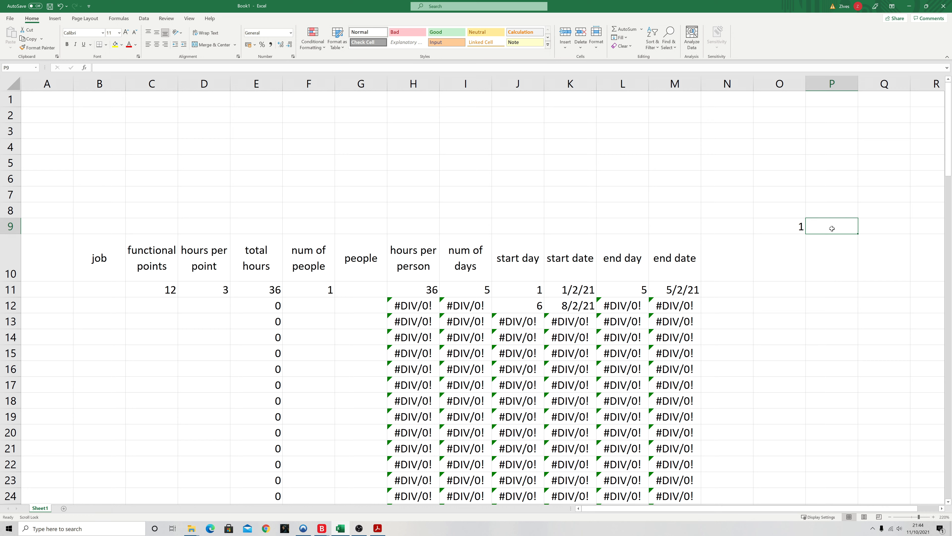
{"action": "type", "text": "="}
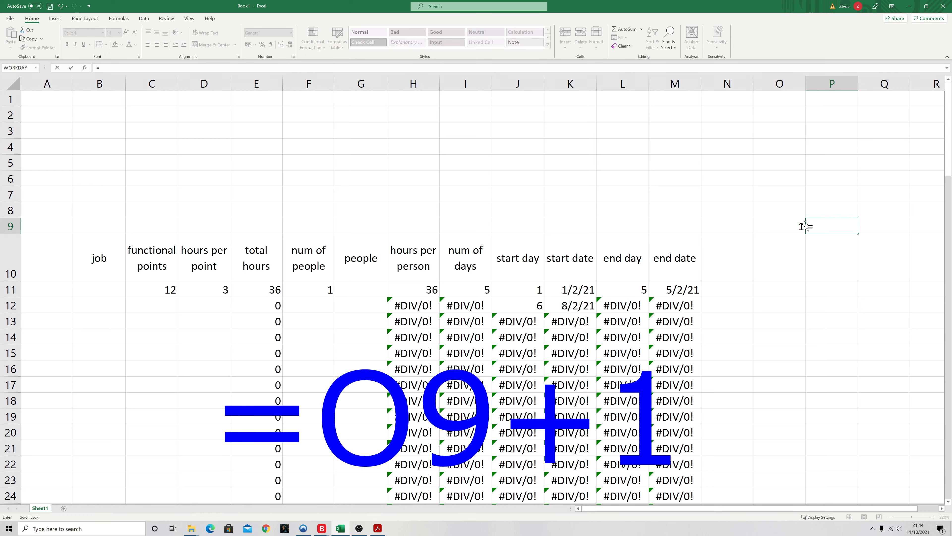
{"action": "left_click", "coordinate": [790, 226]}
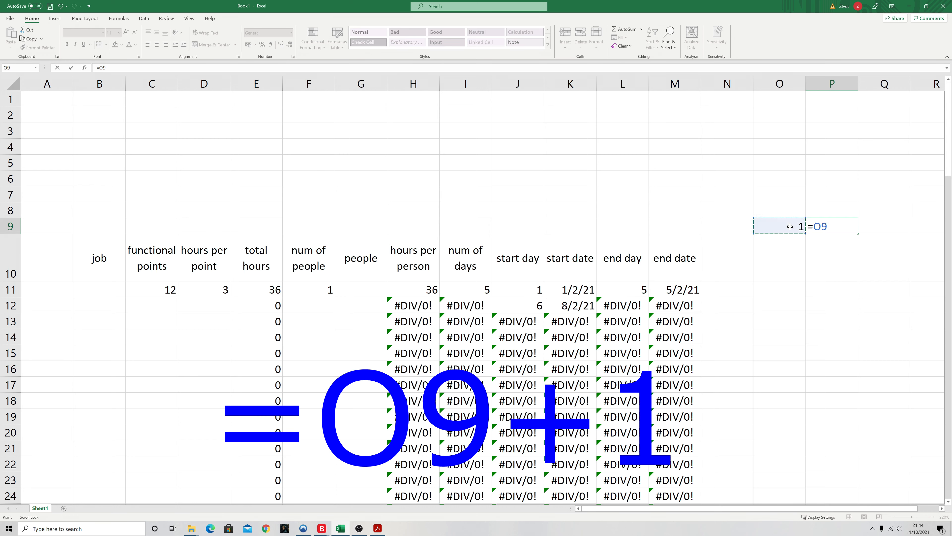
{"action": "type", "text": "+1"}
{"action": "key", "text": "Return"}
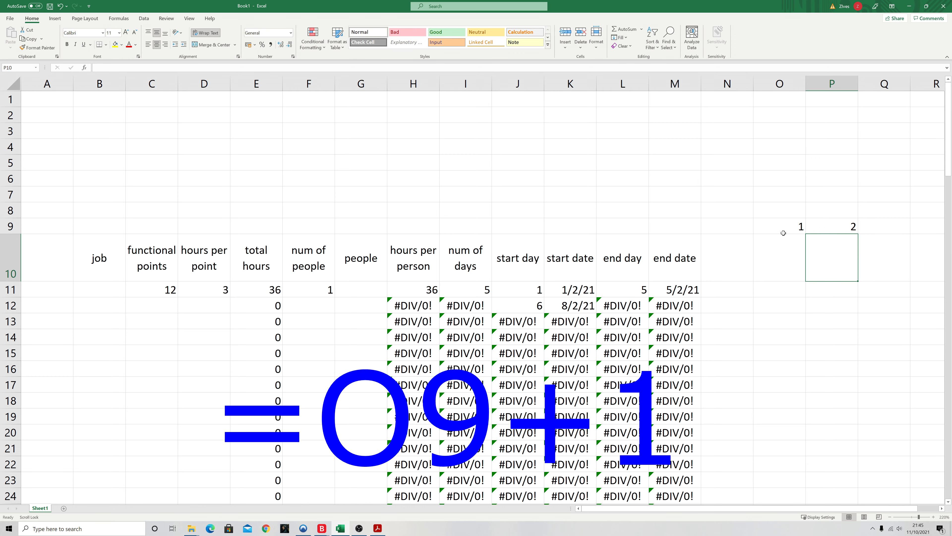
Copy the day number formula from P9 and paste it as formulas only across Q9:BZ9.
{"action": "left_click", "coordinate": [508, 252]}
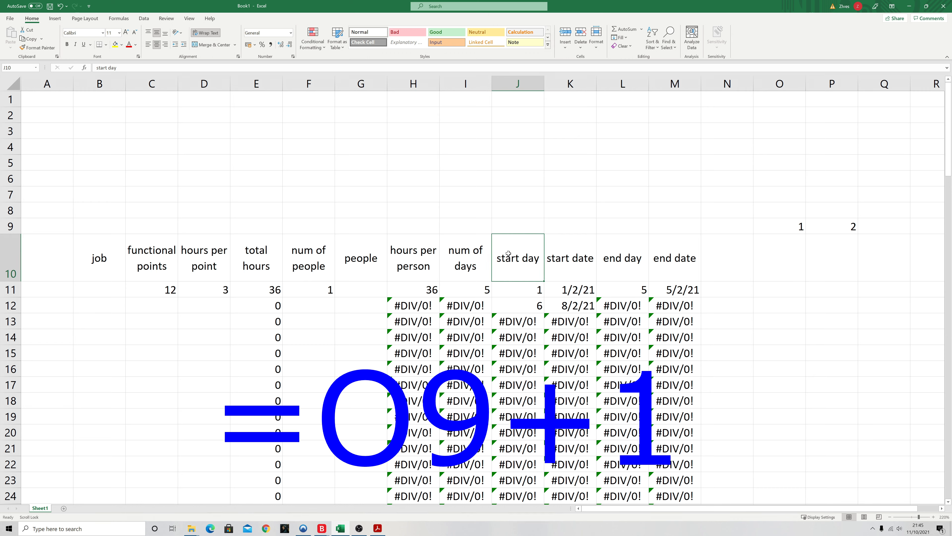
{"action": "left_click", "coordinate": [632, 254]}
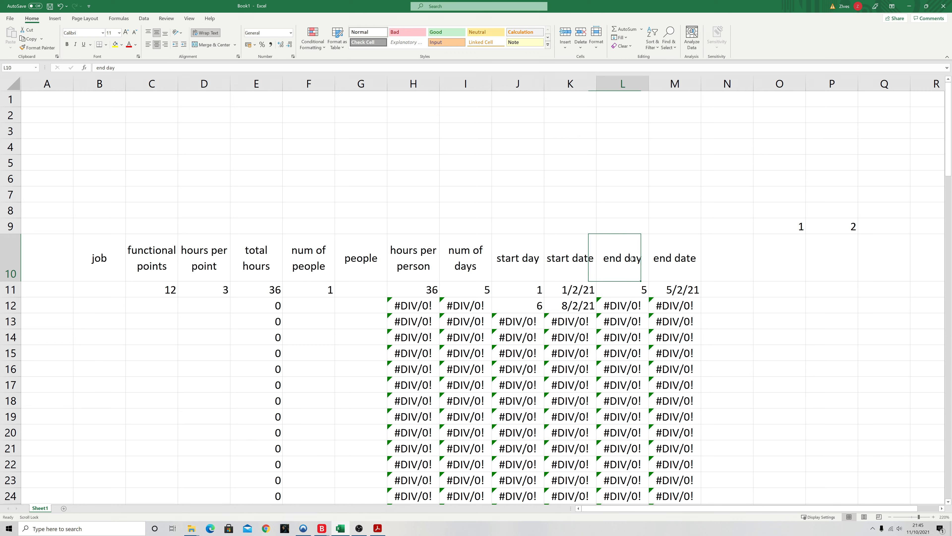
{"action": "left_click", "coordinate": [846, 231]}
{"action": "right_click", "coordinate": [846, 231]}
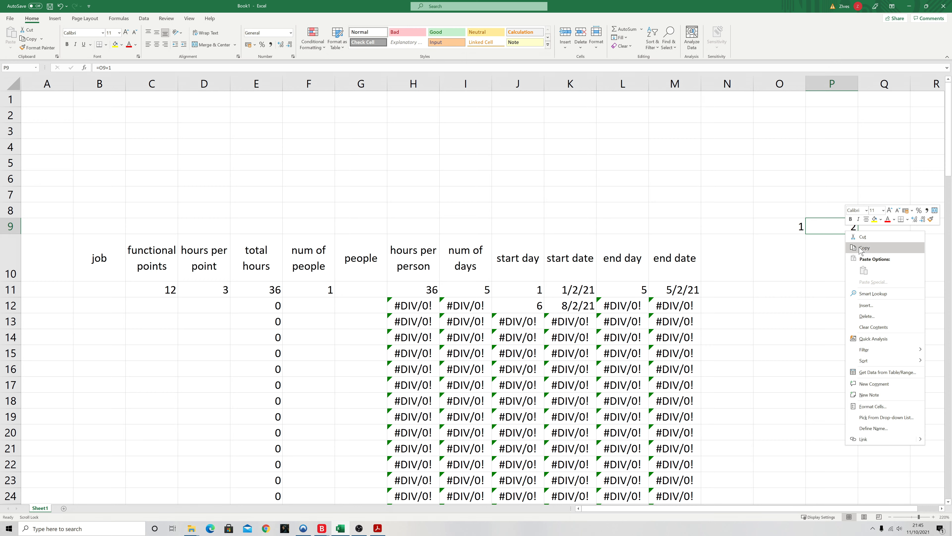
{"action": "left_click", "coordinate": [862, 247]}
{"action": "left_click_drag", "start_coordinate": [833, 227], "coordinate": [594, 224]}
{"action": "right_click", "coordinate": [589, 224]}
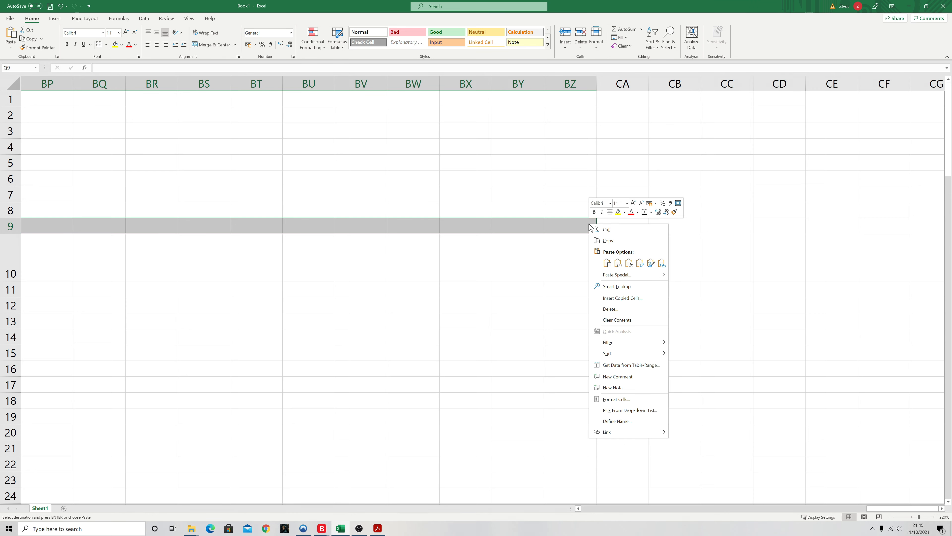
{"action": "left_click", "coordinate": [630, 263]}
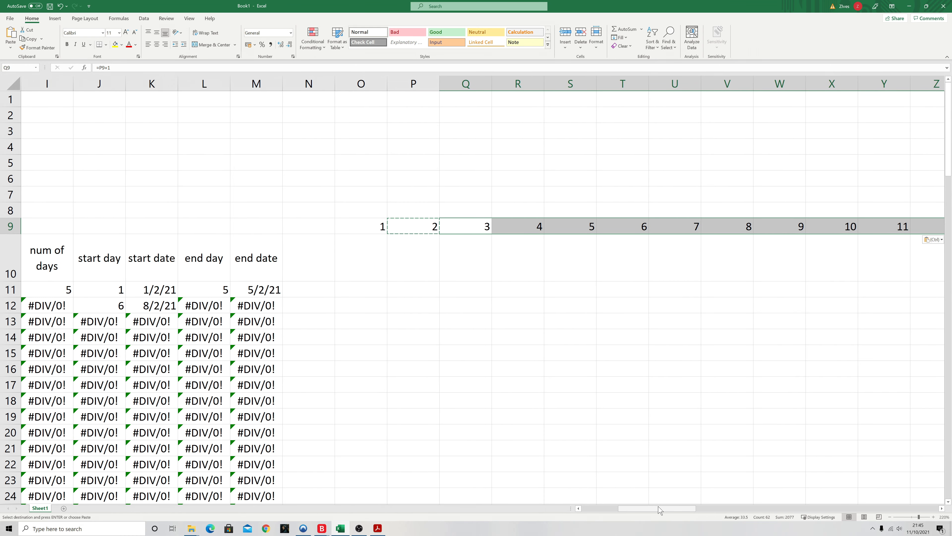
Format row 8 as dates in the long *14 March 2012 style.
{"action": "left_click_drag", "start_coordinate": [657, 508], "coordinate": [676, 497]}
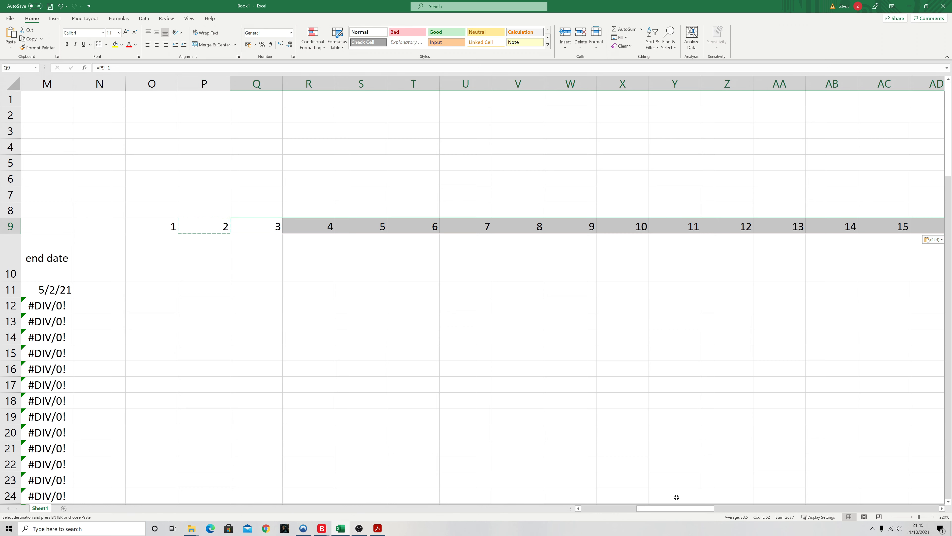
{"action": "left_click_drag", "start_coordinate": [679, 511], "coordinate": [650, 511]}
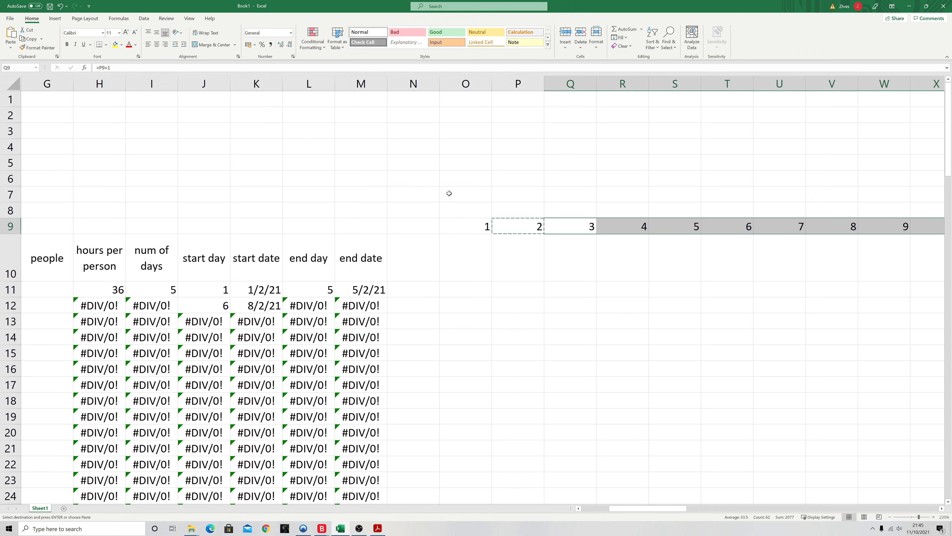
{"action": "left_click", "coordinate": [473, 230]}
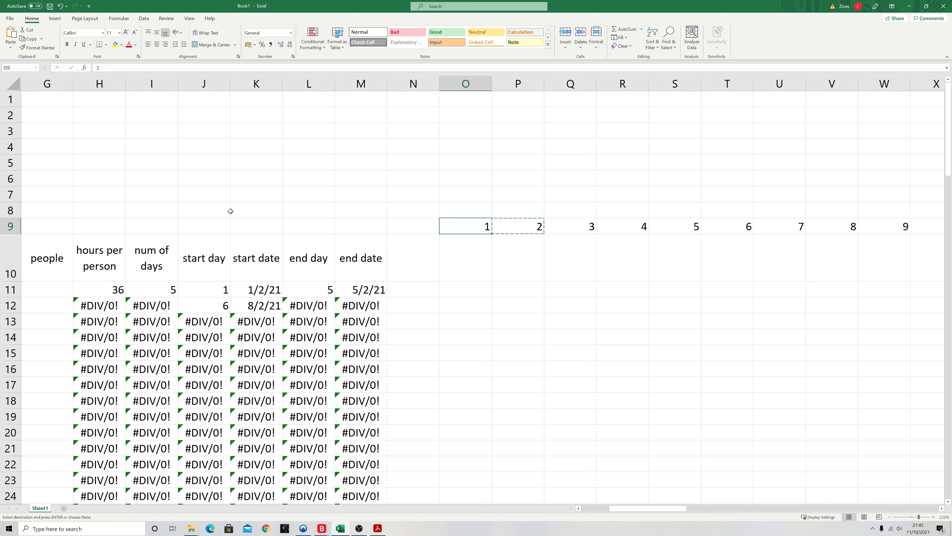
{"action": "left_click", "coordinate": [11, 211]}
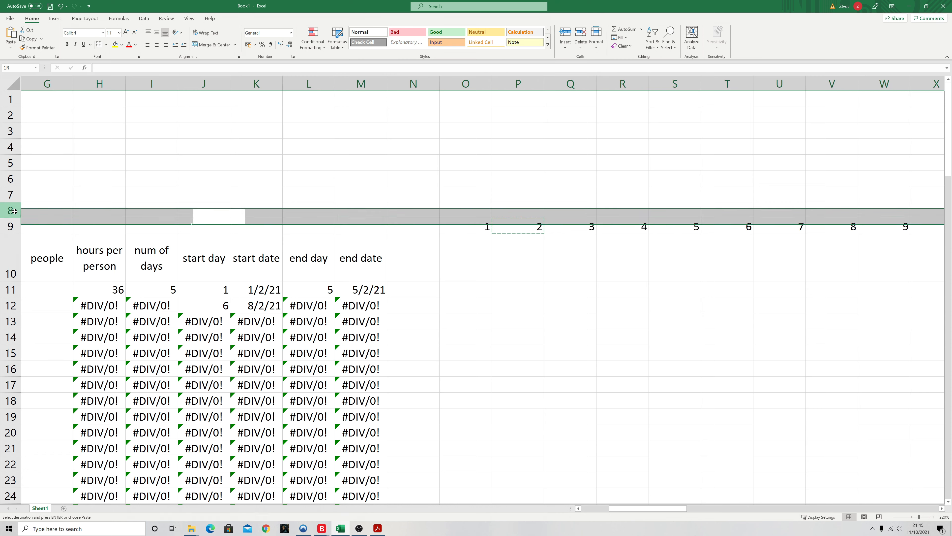
{"action": "right_click", "coordinate": [12, 211]}
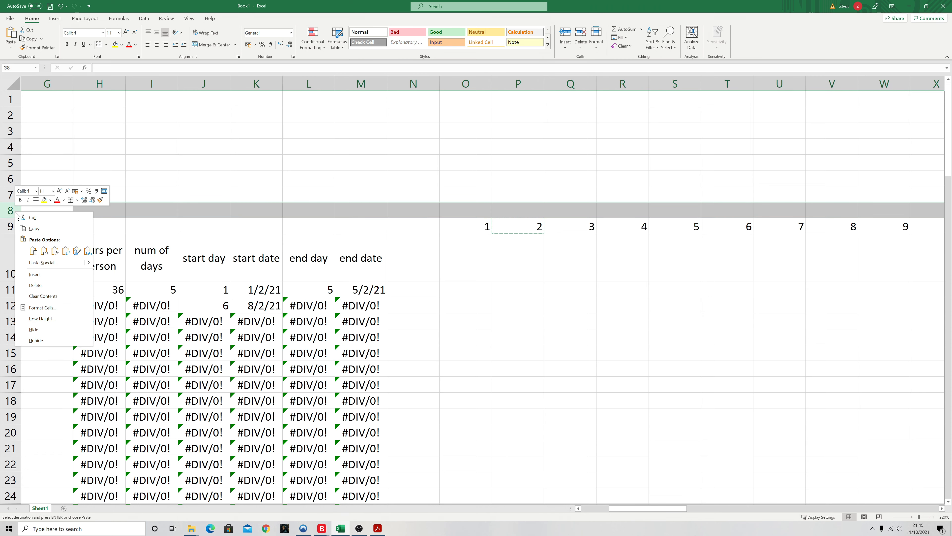
{"action": "left_click", "coordinate": [41, 308]}
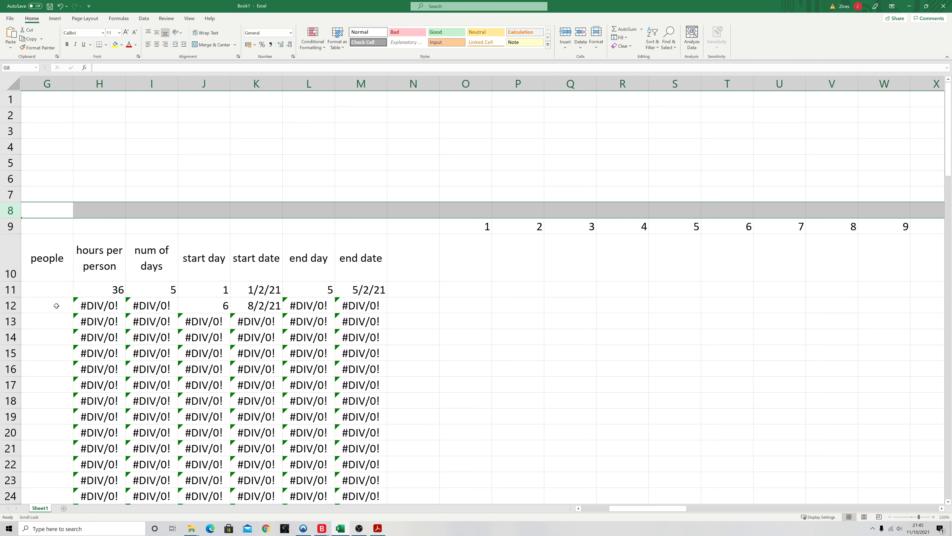
{"action": "left_click", "coordinate": [438, 190]}
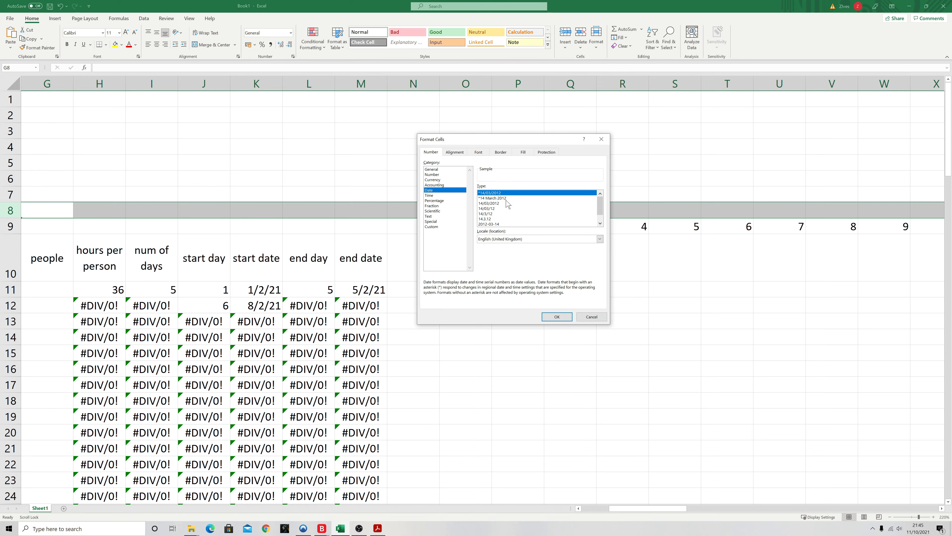
{"action": "left_click", "coordinate": [498, 198]}
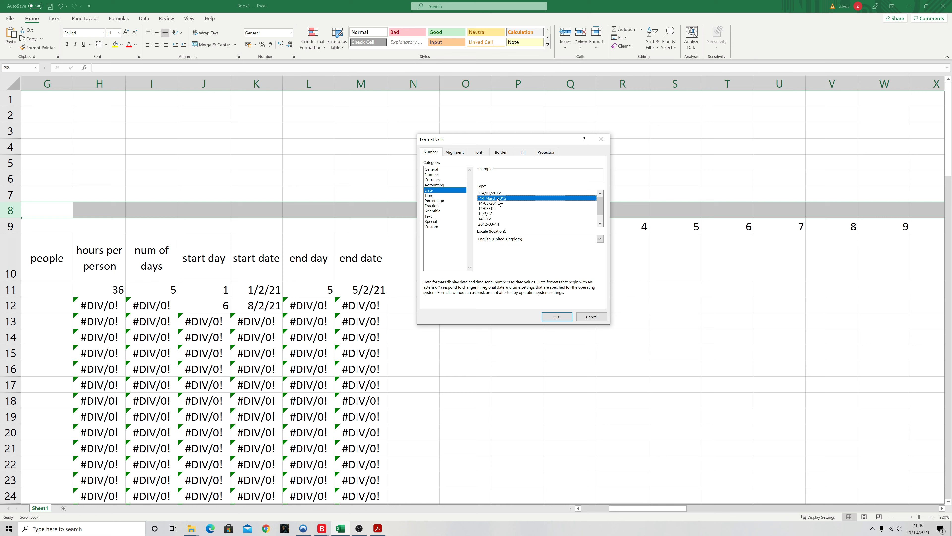
Rotate the text in row 8 to 90 degrees and centre it horizontally.
{"action": "left_click", "coordinate": [455, 152]}
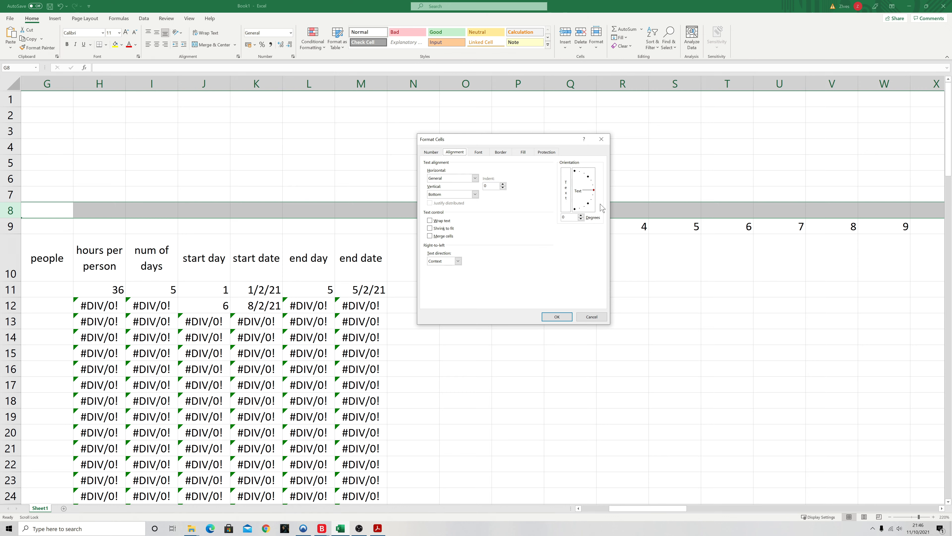
{"action": "left_click", "coordinate": [594, 192]}
{"action": "left_click_drag", "start_coordinate": [594, 191], "coordinate": [575, 171]}
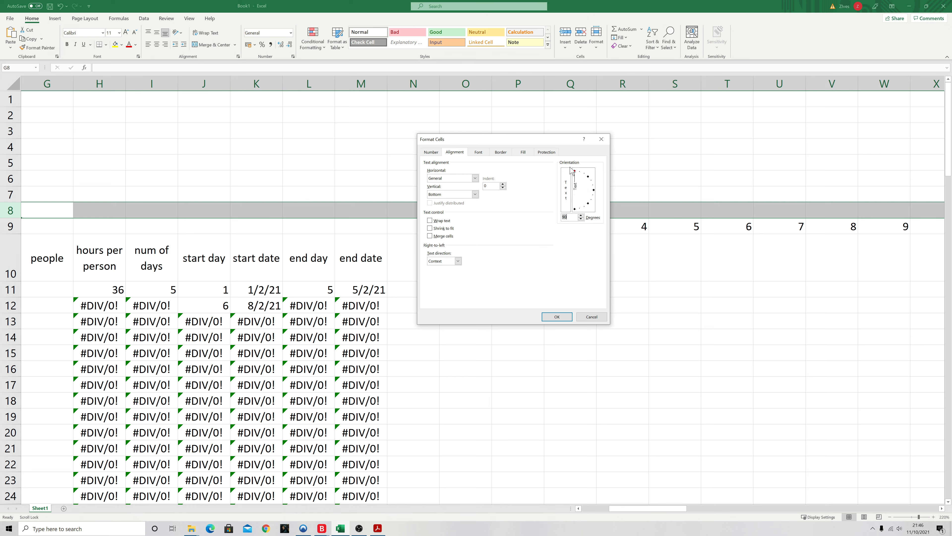
{"action": "left_click", "coordinate": [475, 178]}
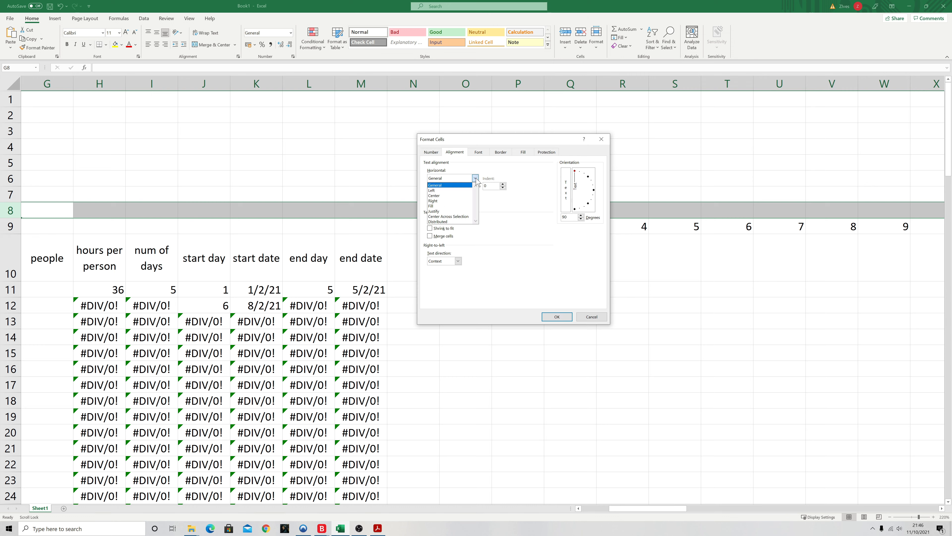
{"action": "left_click", "coordinate": [449, 195]}
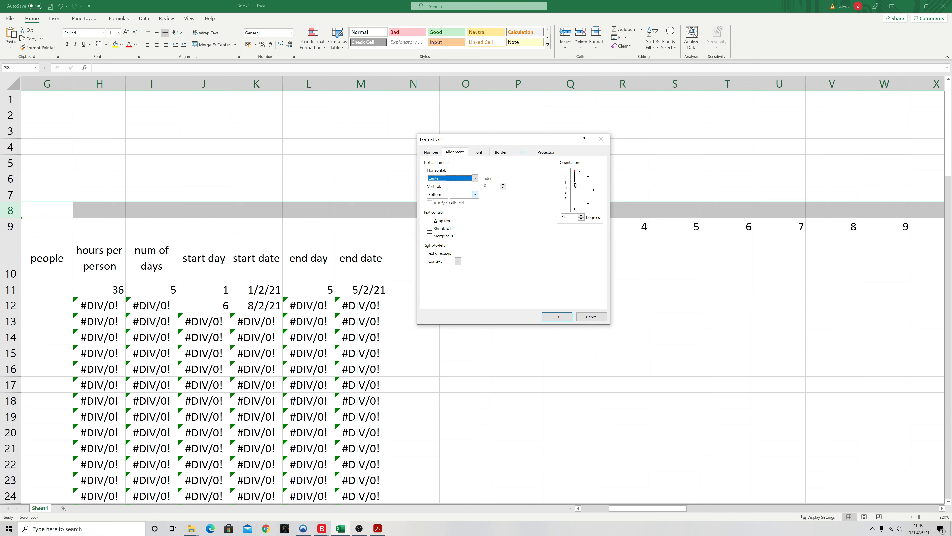
{"action": "left_click", "coordinate": [558, 316]}
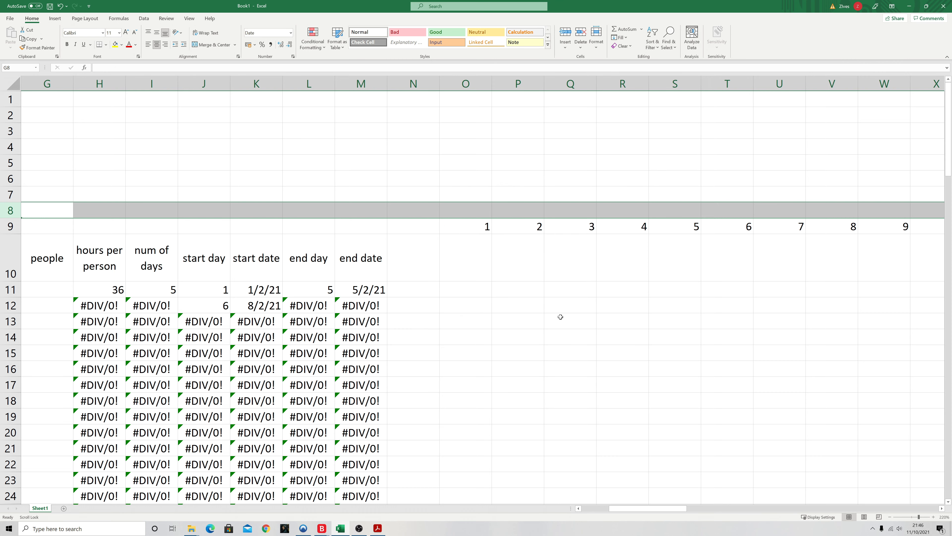
Enter 1/2/21 in O8 as the first date of the timeline.
{"action": "left_click", "coordinate": [463, 210]}
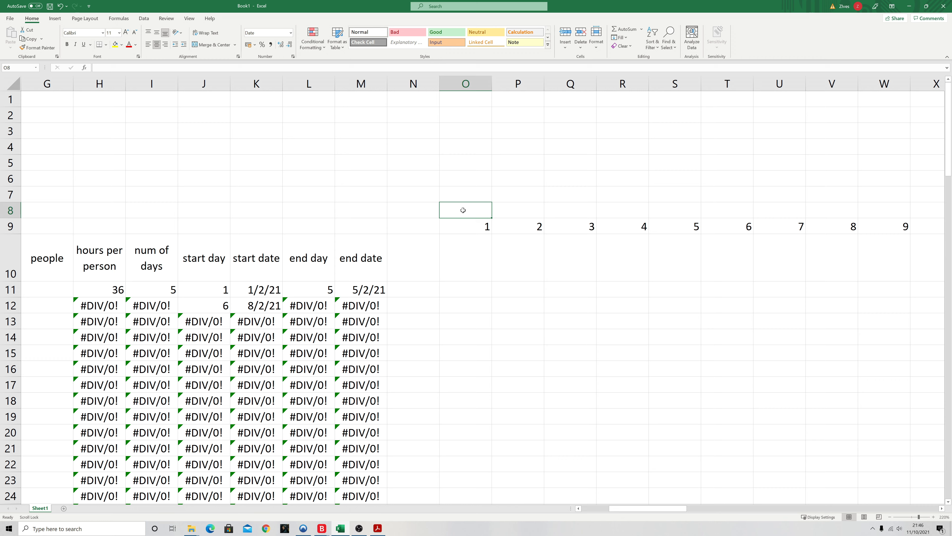
{"action": "type", "text": "1/"}
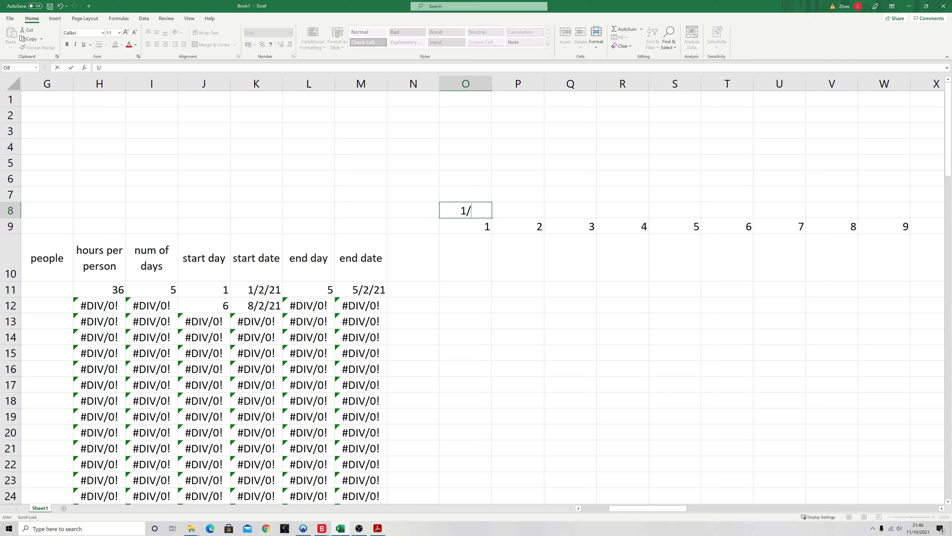
{"action": "type", "text": "2/21"}
{"action": "key", "text": "Return"}
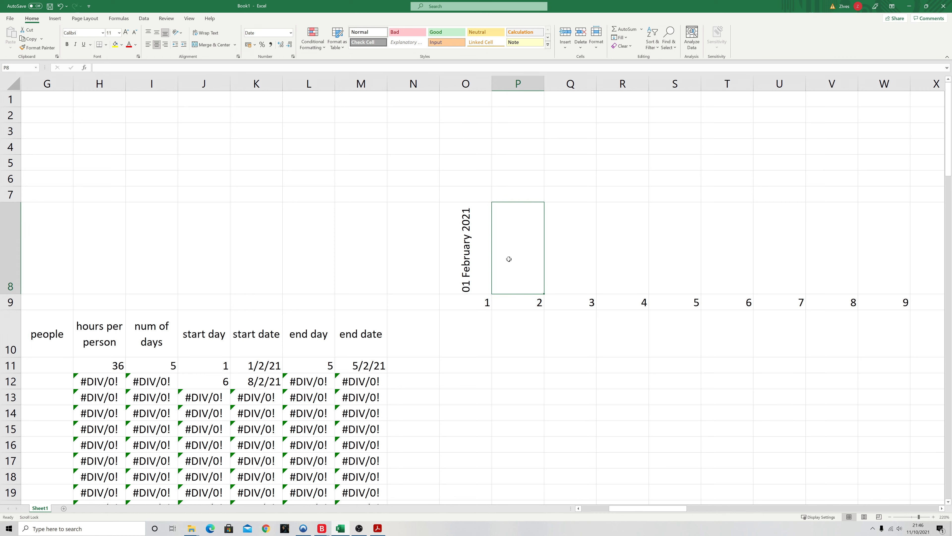
Enter =WORKDAY(O8,1) in P8 to calculate the second working date of the timeline.
{"action": "type", "text": "=wor"}
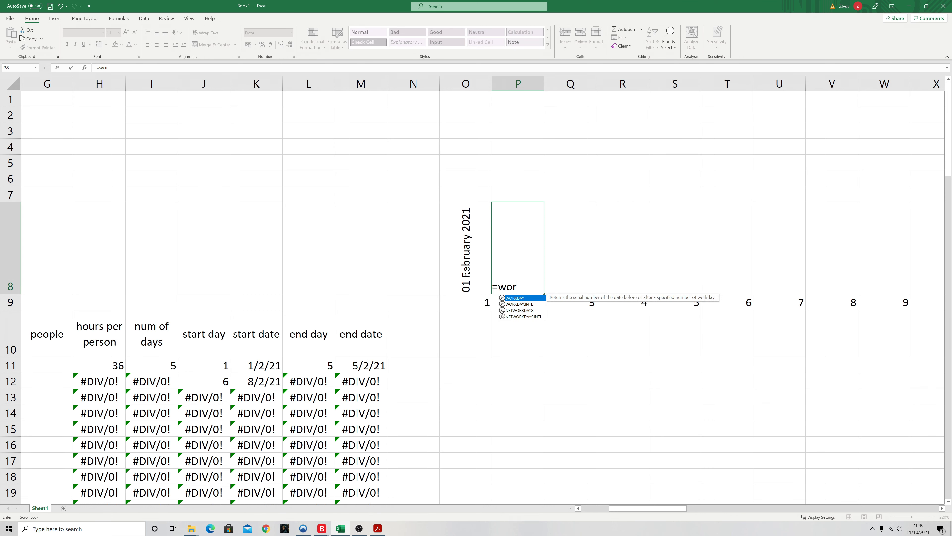
{"action": "type", "text": "kday("}
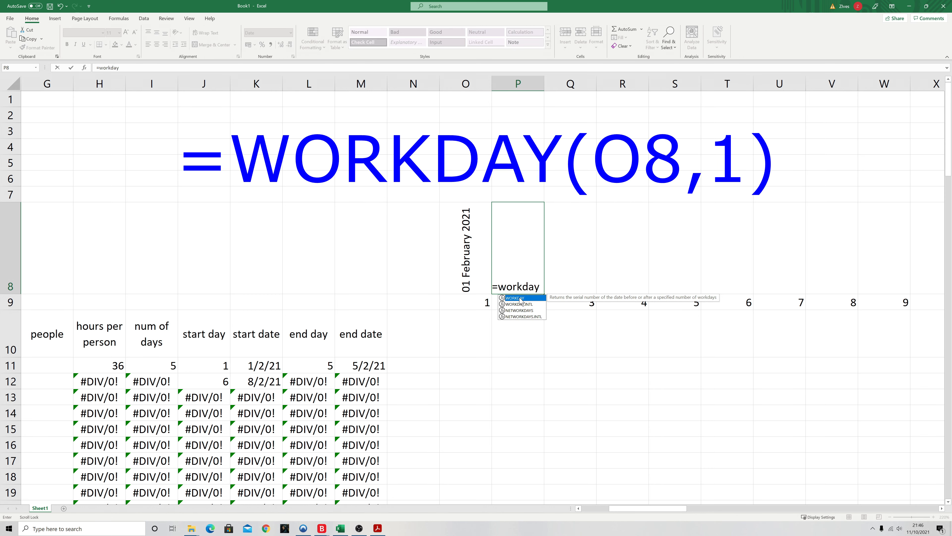
{"action": "left_click", "coordinate": [473, 258]}
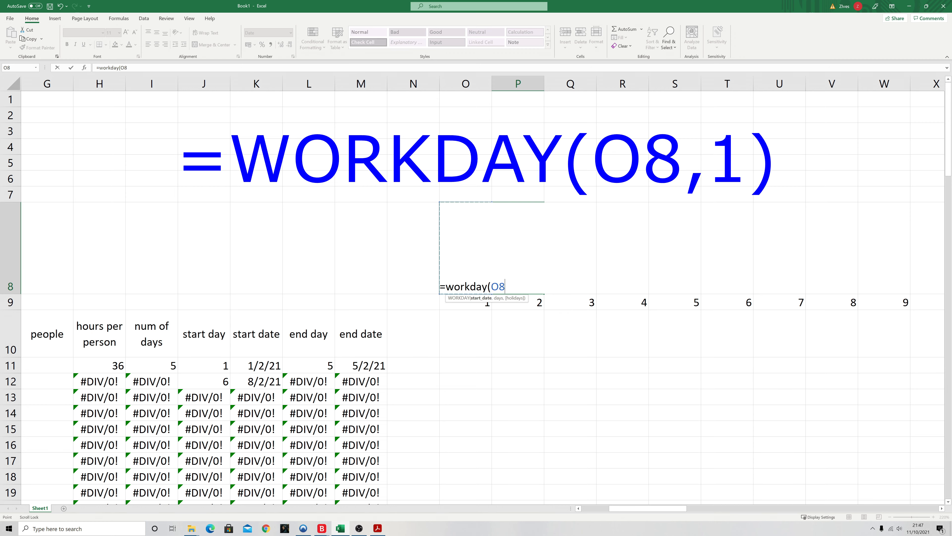
{"action": "type", "text": ",1)"}
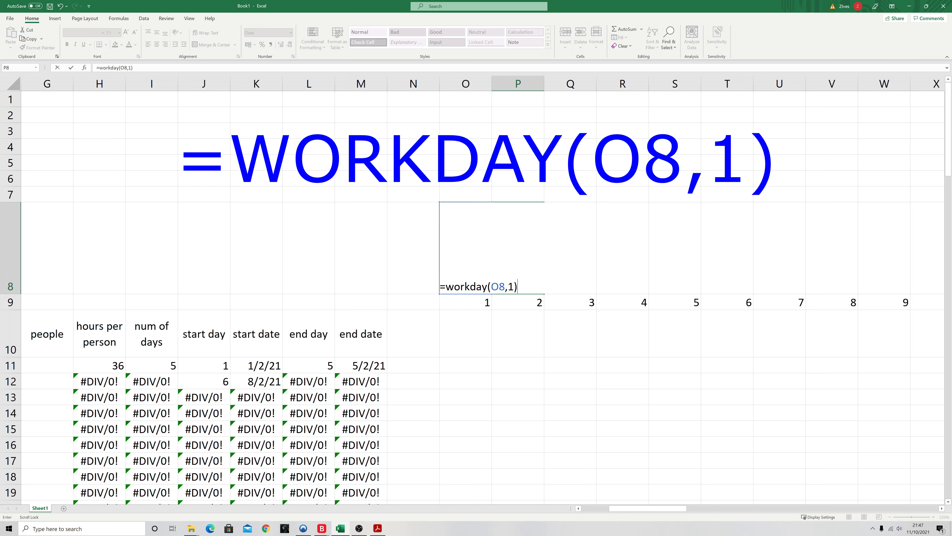
{"action": "key", "text": "Return"}
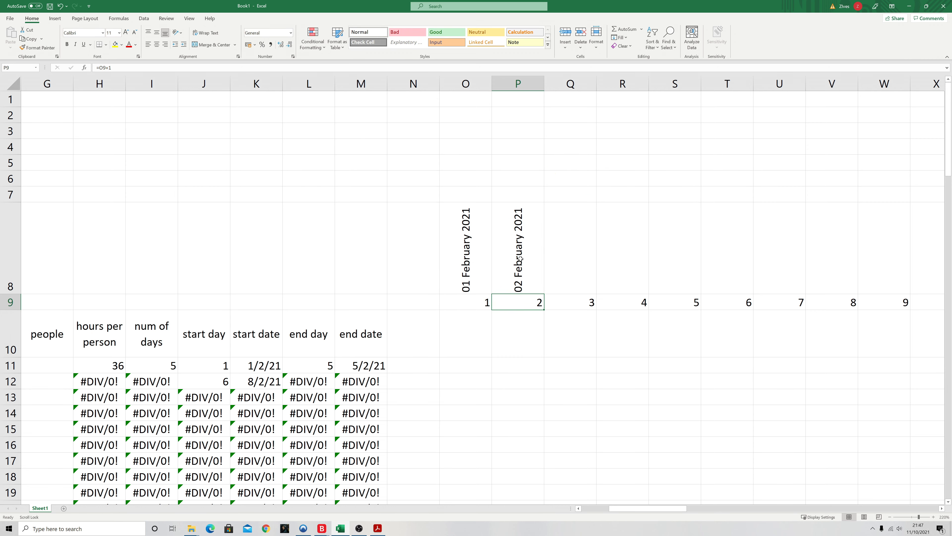
Copy the date formula from P8 and paste it as formulas only across Q8:BZ8.
{"action": "left_click", "coordinate": [519, 267]}
{"action": "right_click", "coordinate": [519, 269]}
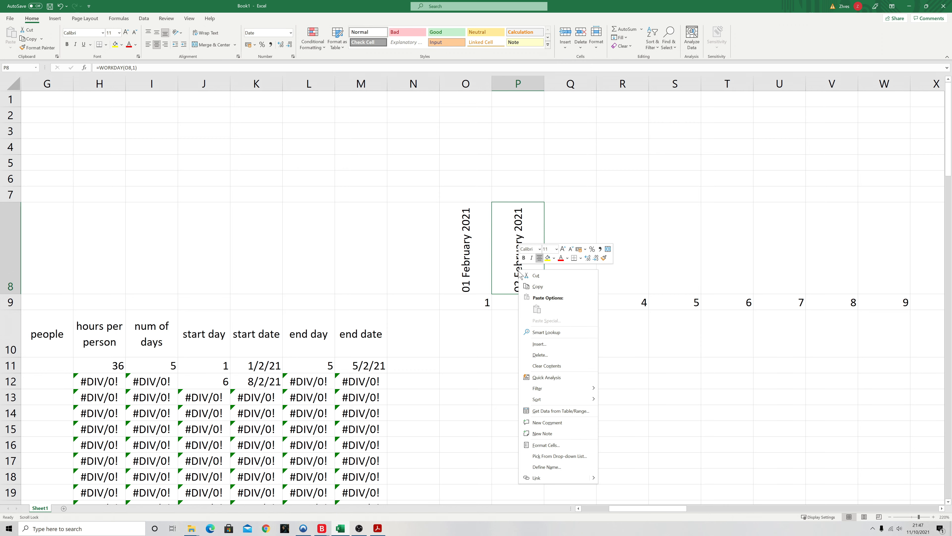
{"action": "left_click", "coordinate": [536, 285]}
{"action": "left_click_drag", "start_coordinate": [570, 271], "coordinate": [617, 273]}
{"action": "right_click", "coordinate": [617, 274]}
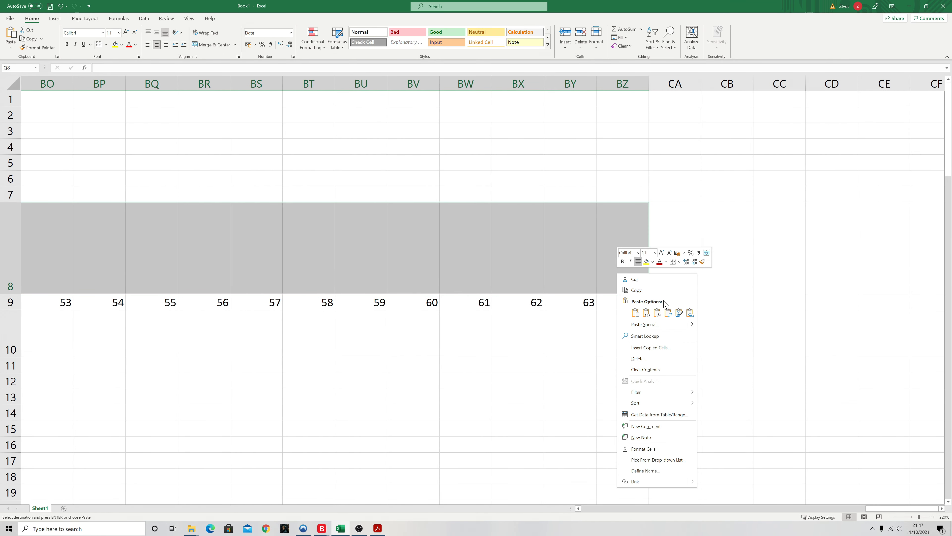
{"action": "left_click", "coordinate": [657, 313]}
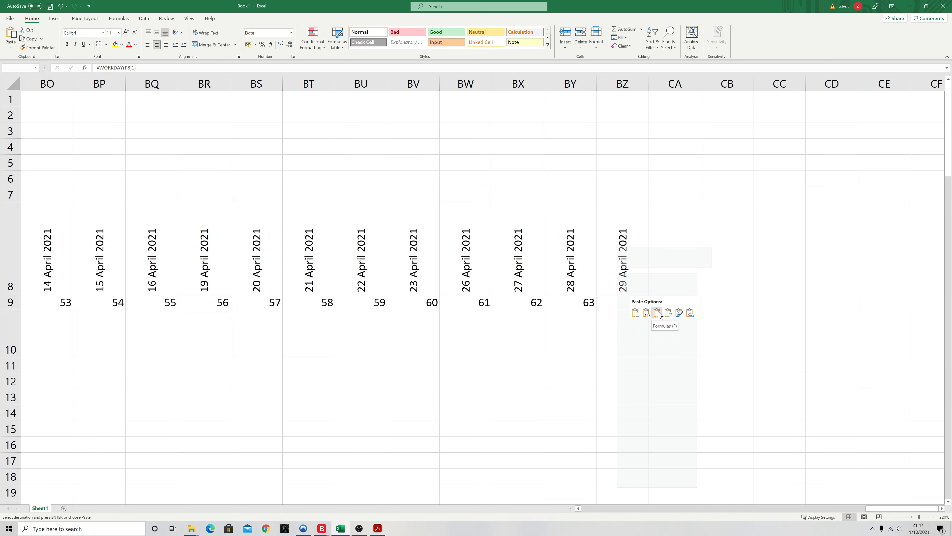
{"action": "left_click", "coordinate": [659, 314]}
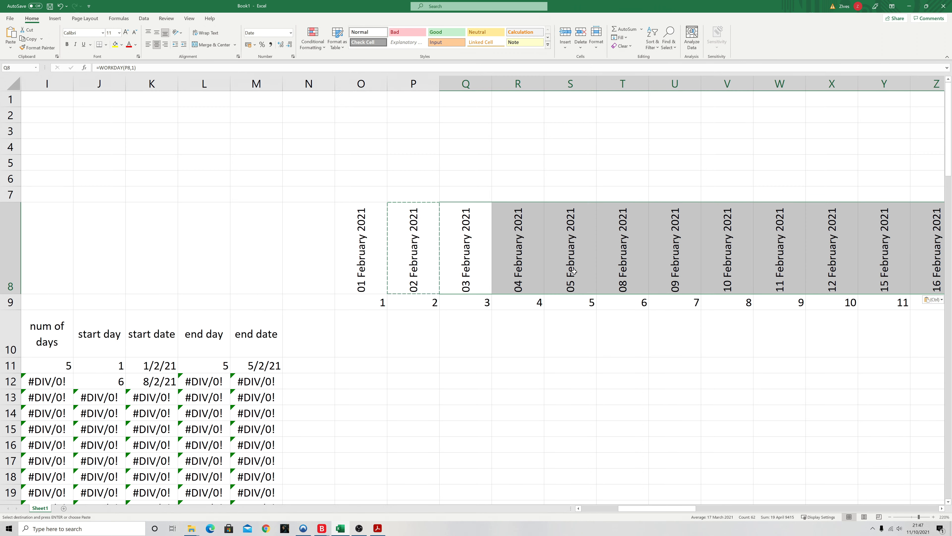
{"action": "left_click_drag", "start_coordinate": [645, 508], "coordinate": [627, 509]}
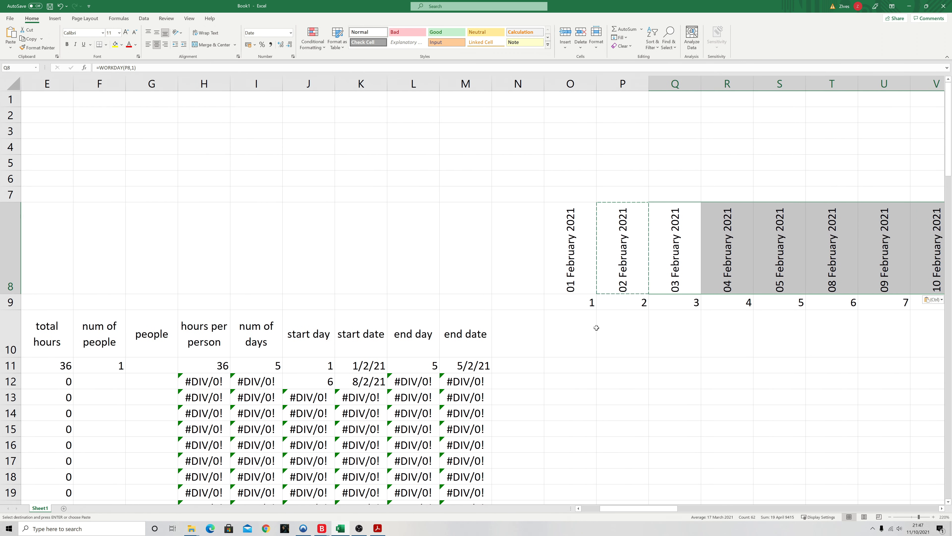
{"action": "left_click", "coordinate": [585, 303]}
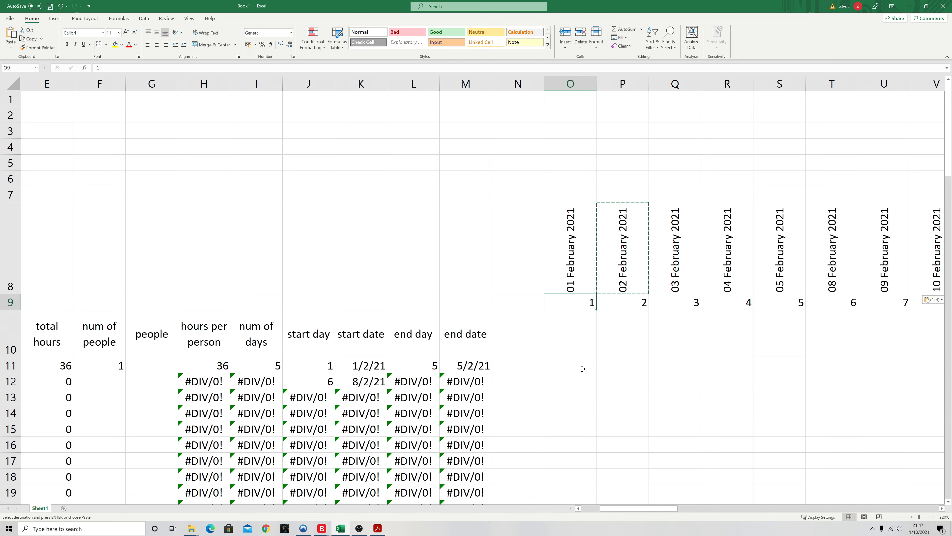
{"action": "left_click", "coordinate": [570, 366]}
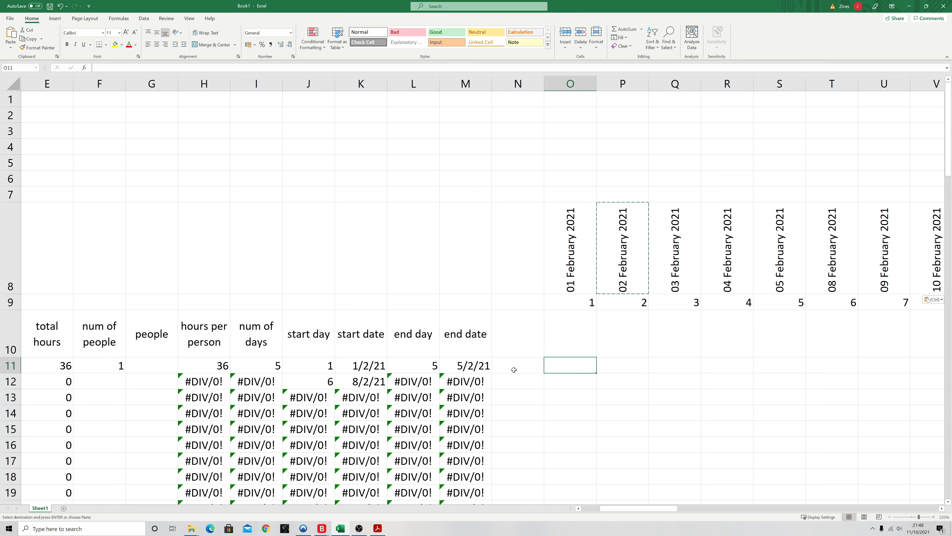
{"action": "left_click", "coordinate": [66, 361]}
{"action": "key", "text": "shift+space"}
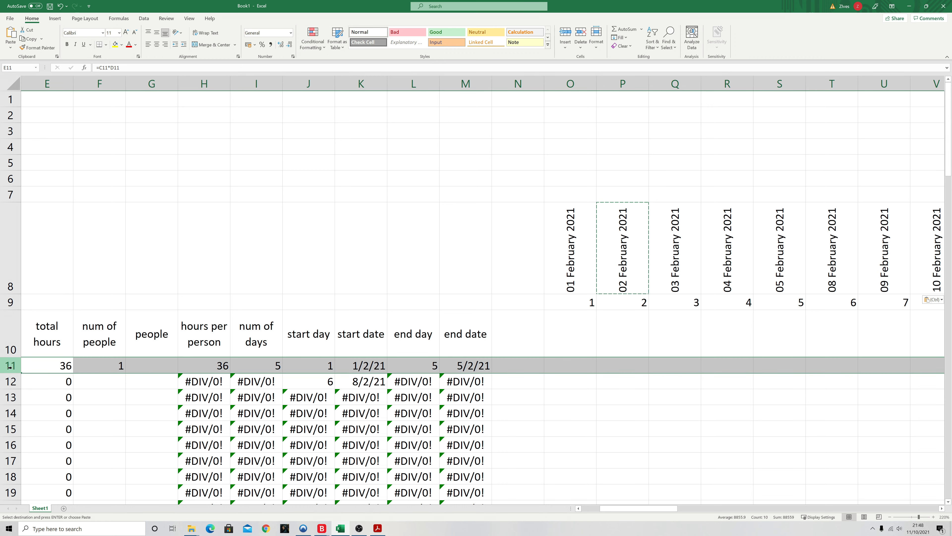
Start a new conditional formatting rule for O11 that uses a formula to determine which cells to format.
{"action": "left_click", "coordinate": [582, 366]}
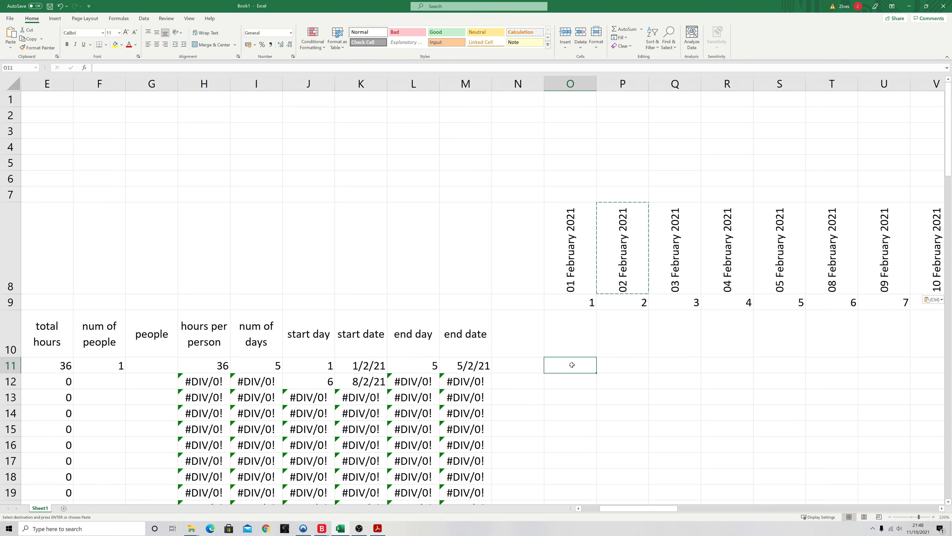
{"action": "left_click", "coordinate": [323, 47]}
{"action": "left_click", "coordinate": [330, 166]}
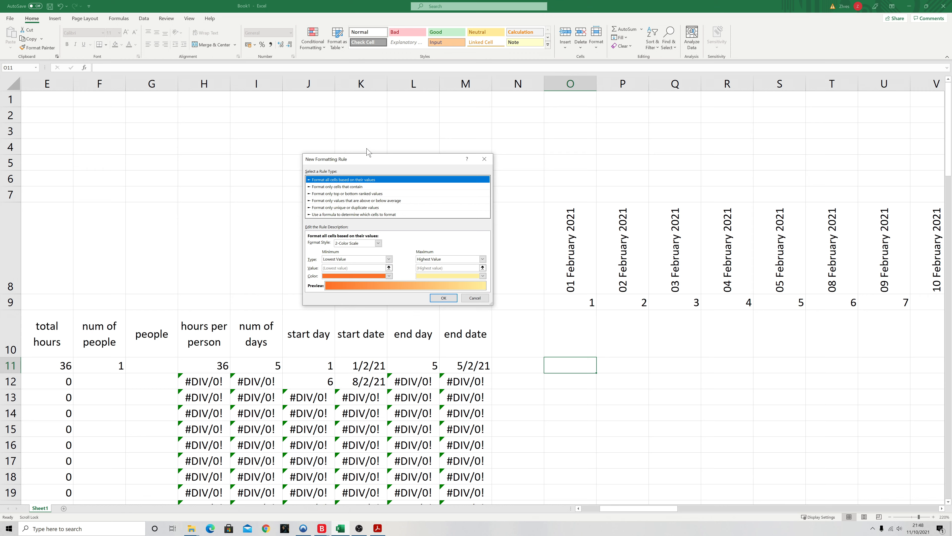
{"action": "left_click", "coordinate": [333, 214]}
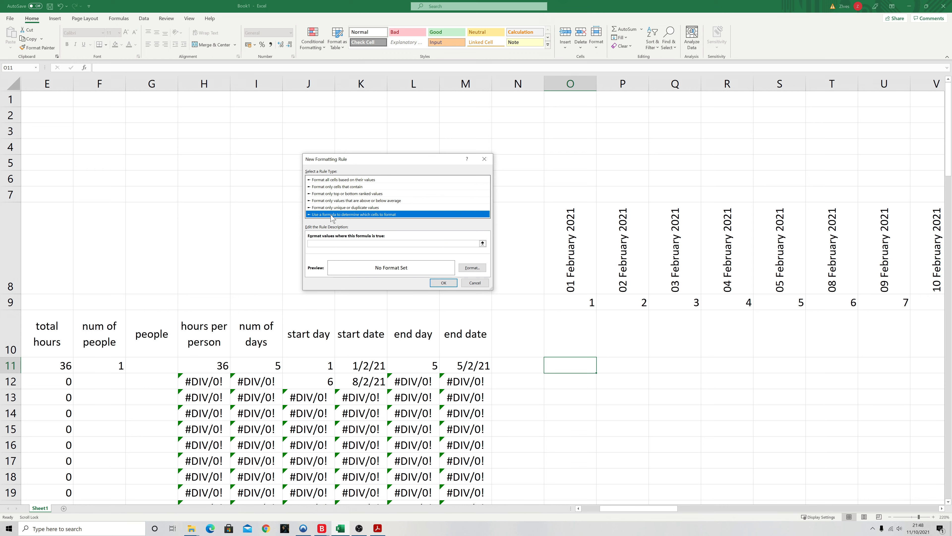
Begin the rule's formula with the start-day condition =AND(O$9>=$J11, so the timeline day is compared with the task's start day.
{"action": "left_click", "coordinate": [390, 244]}
{"action": "type", "text": "=and"}
{"action": "left_click_drag", "start_coordinate": [362, 159], "coordinate": [510, 135]}
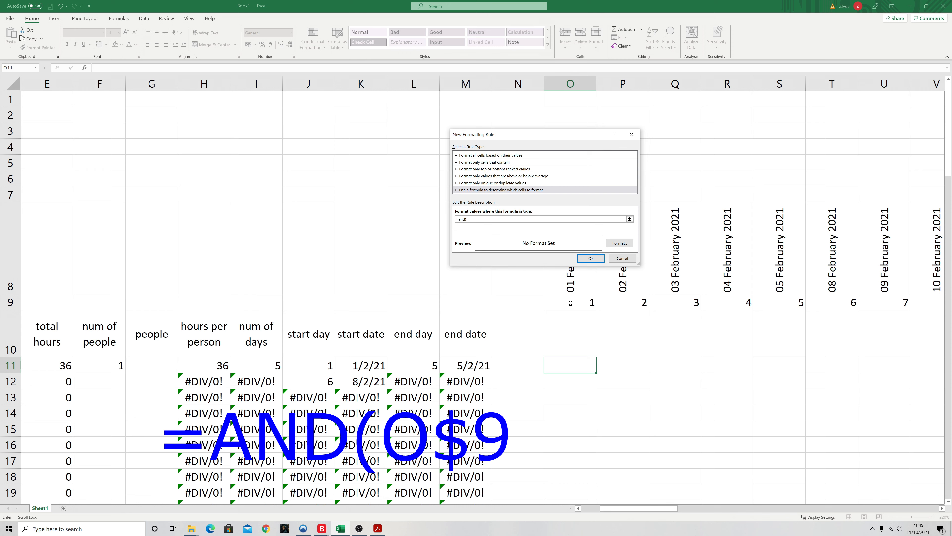
{"action": "left_click", "coordinate": [588, 304]}
{"action": "left_click", "coordinate": [469, 219]}
{"action": "scroll", "coordinate": [476, 292], "scroll_direction": "right", "scroll_amount": 1}
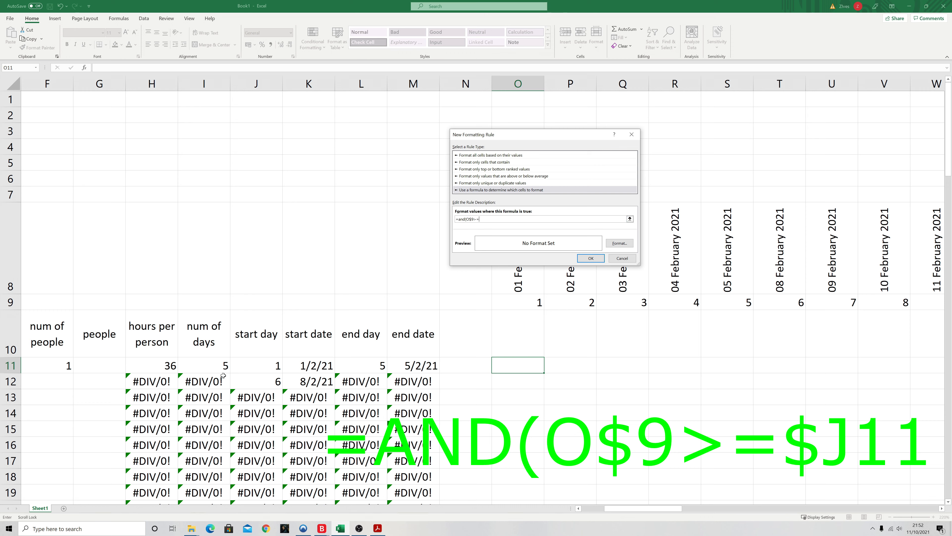
{"action": "left_click", "coordinate": [255, 366]}
{"action": "left_click", "coordinate": [555, 219]}
{"action": "type", "text": ","}
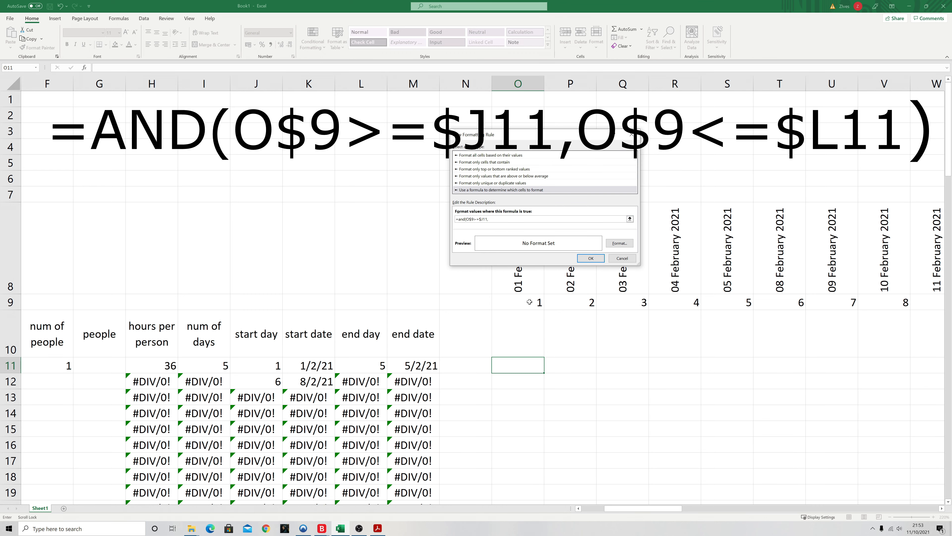
Complete the rule's formula with the end-day condition O$9<=$L11 and close the AND bracket.
{"action": "left_click", "coordinate": [529, 302]}
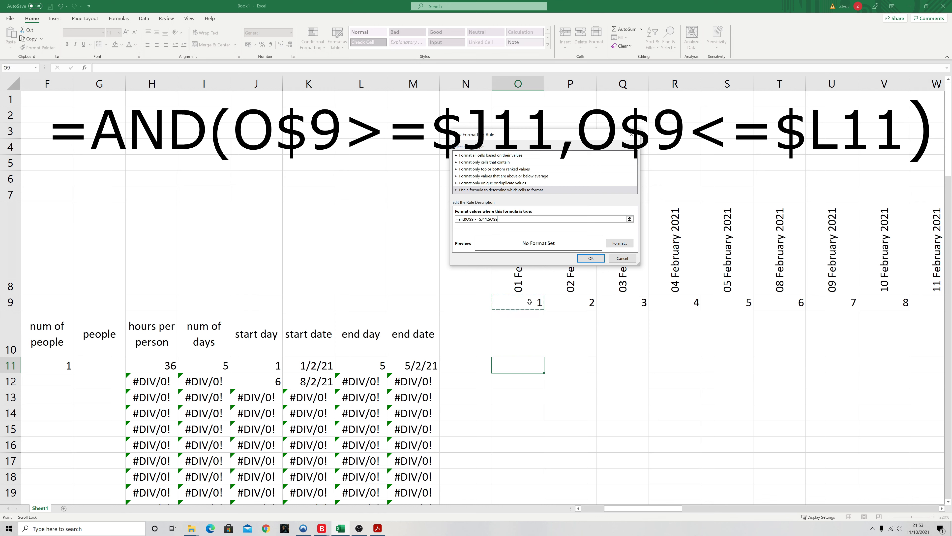
{"action": "left_click", "coordinate": [491, 219]}
{"action": "key", "text": "BackSpace"}
{"action": "left_click", "coordinate": [361, 364]}
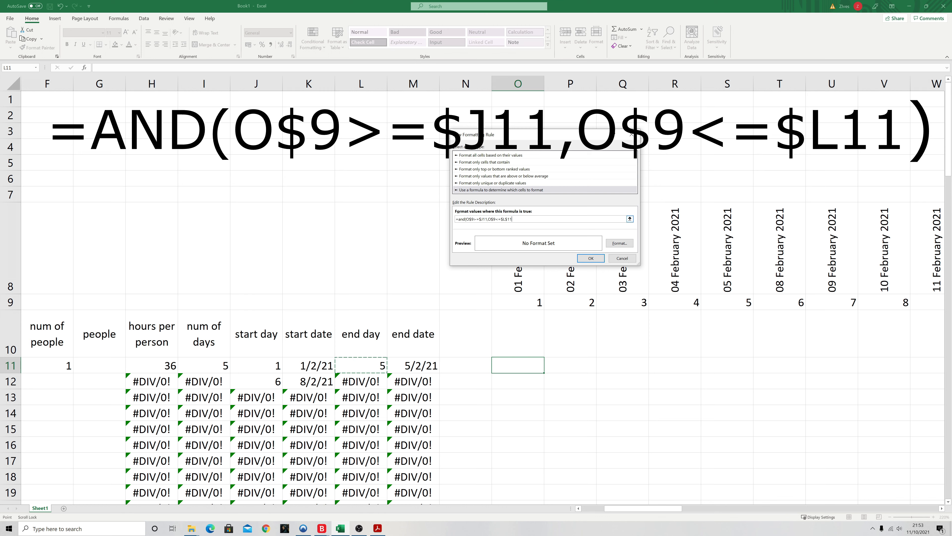
{"action": "key", "text": "F2"}
{"action": "key", "text": "BackSpace"}
{"action": "key", "text": "End"}
Give the conditional formatting rule a solid blue fill and create the rule for O11.
{"action": "left_click", "coordinate": [619, 243]}
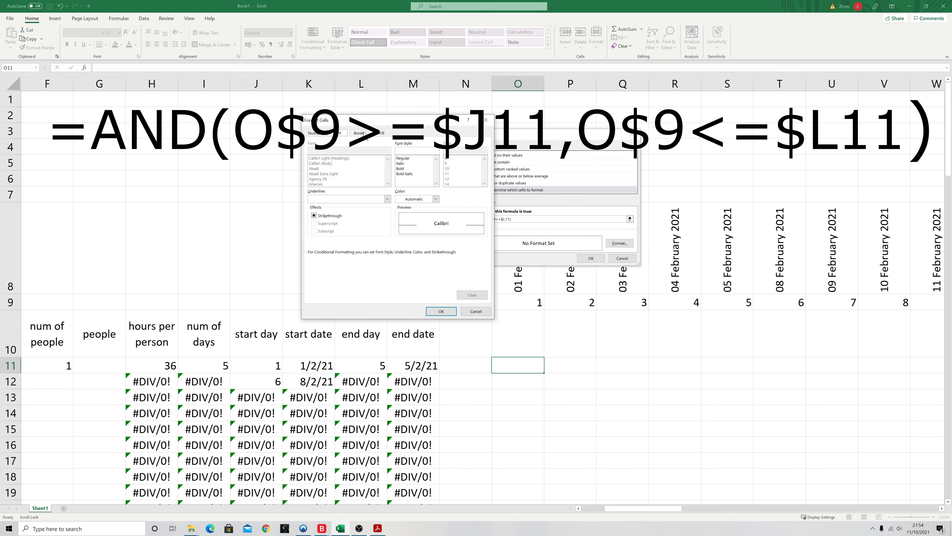
{"action": "left_click", "coordinate": [383, 133]}
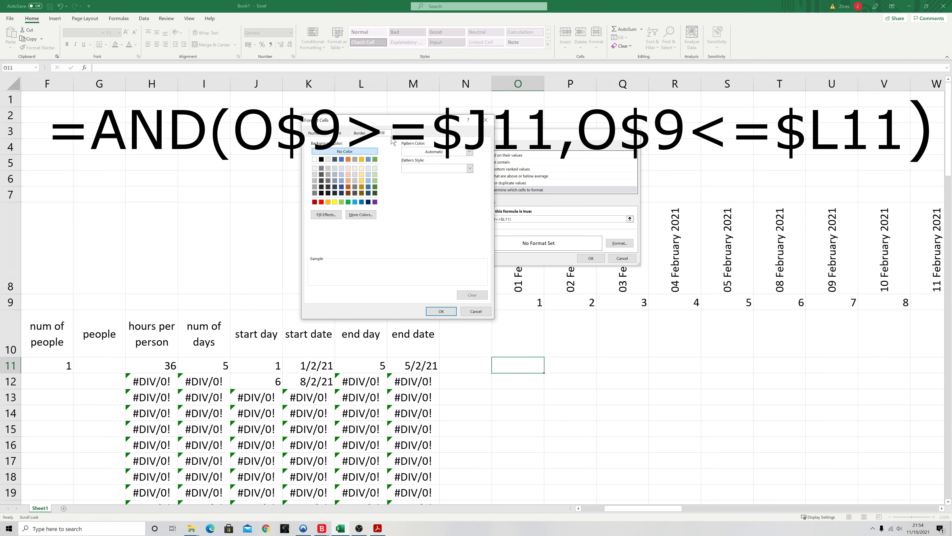
{"action": "left_click", "coordinate": [341, 160]}
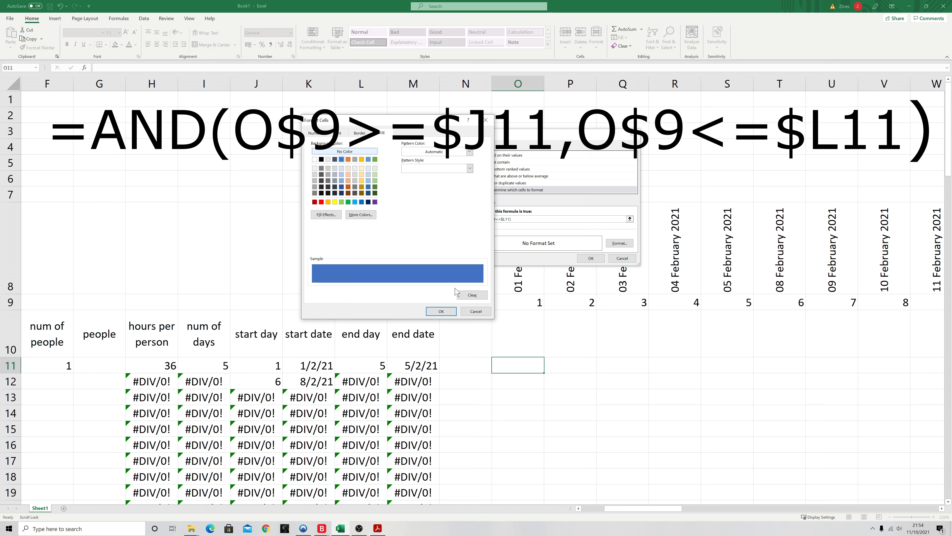
{"action": "left_click", "coordinate": [441, 311]}
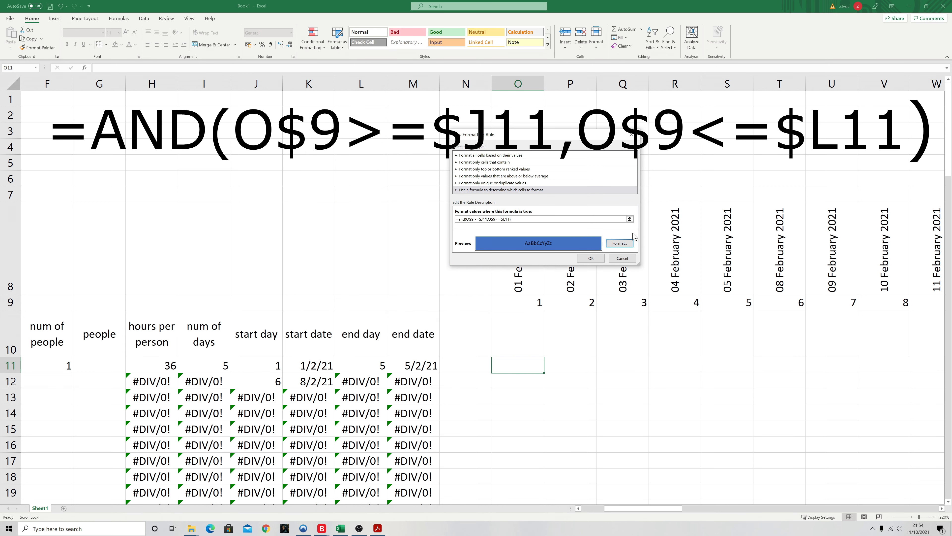
{"action": "left_click", "coordinate": [591, 258]}
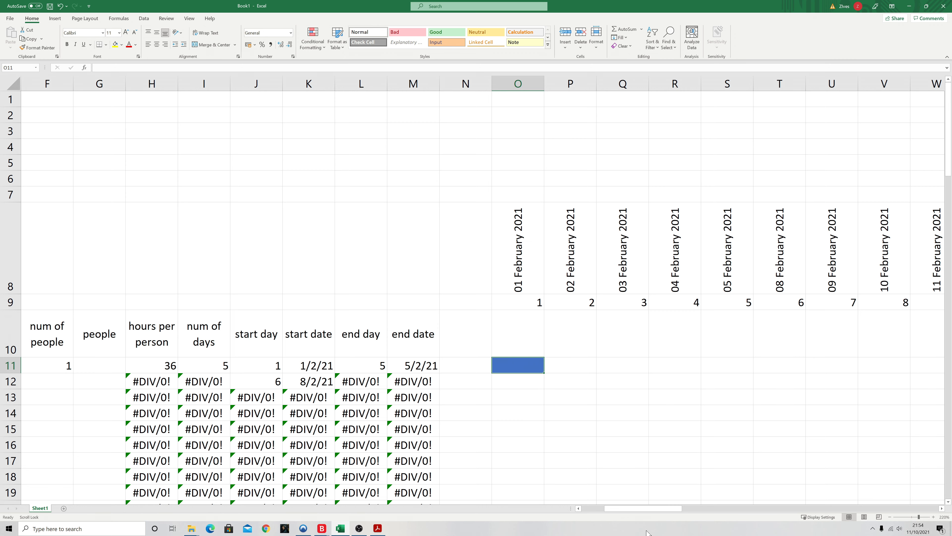
Extend the range of the blue conditional formatting rule from O11 to the whole timeline, $O$11:$BZ$115.
{"action": "left_click_drag", "start_coordinate": [615, 510], "coordinate": [615, 511]}
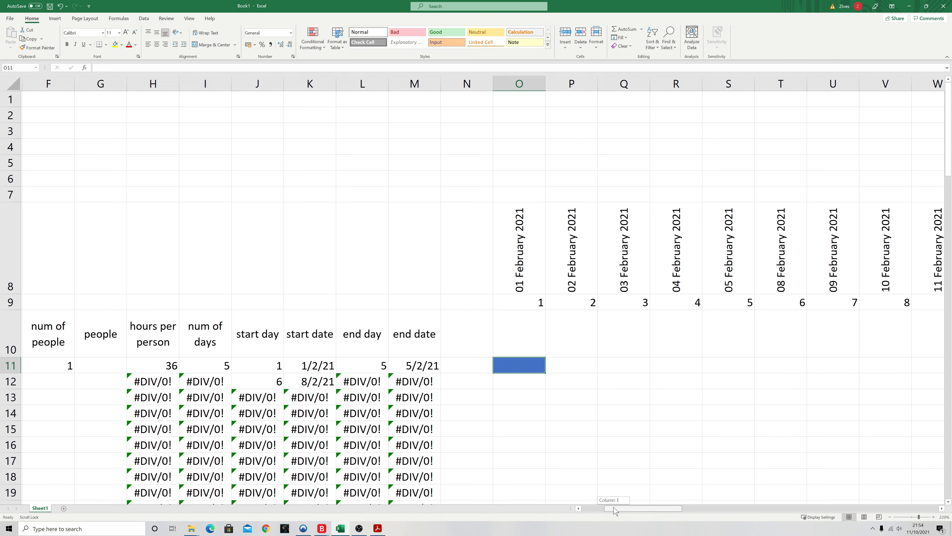
{"action": "left_click_drag", "start_coordinate": [615, 511], "coordinate": [874, 511]}
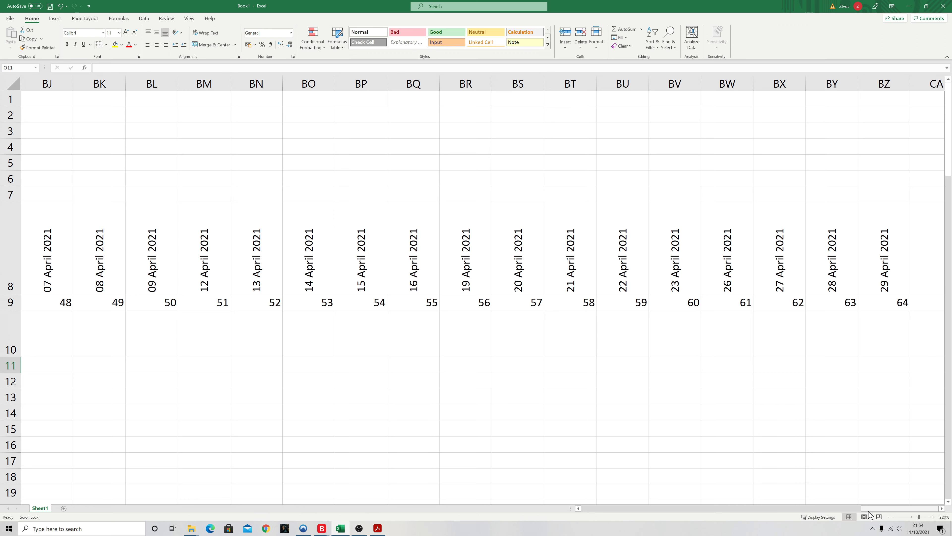
{"action": "left_click_drag", "start_coordinate": [870, 509], "coordinate": [506, 499]}
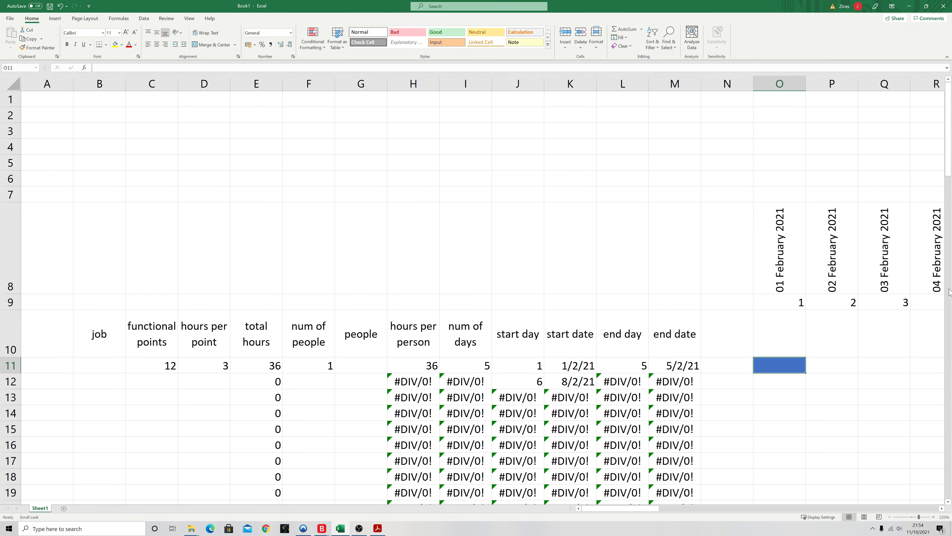
{"action": "scroll", "coordinate": [793, 325], "scroll_direction": "down", "scroll_amount": 20}
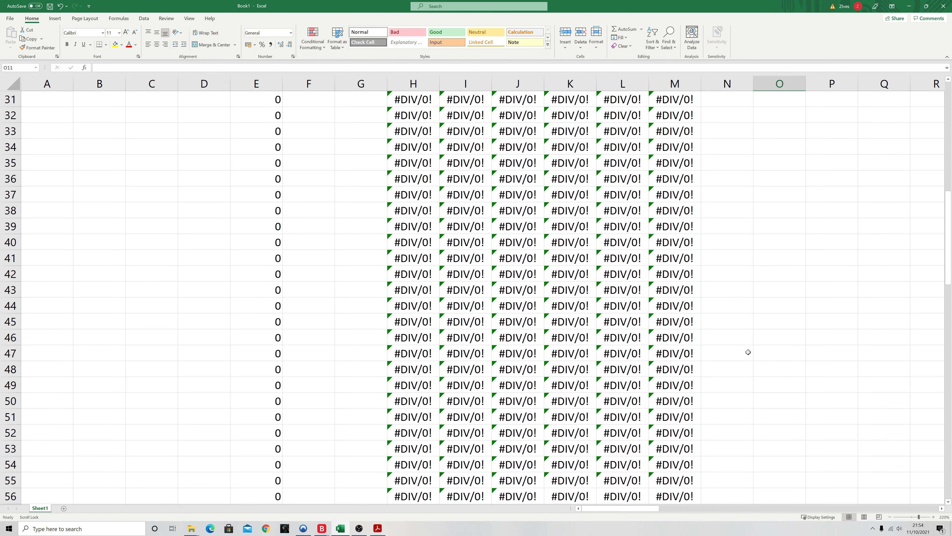
{"action": "scroll", "coordinate": [756, 349], "scroll_direction": "down", "scroll_amount": 4}
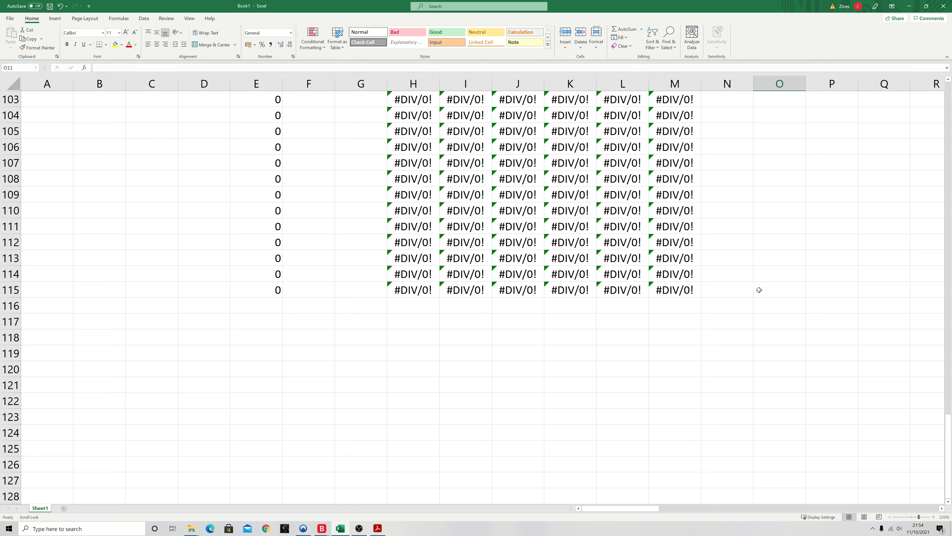
{"action": "left_click_drag", "start_coordinate": [948, 450], "coordinate": [933, 96]}
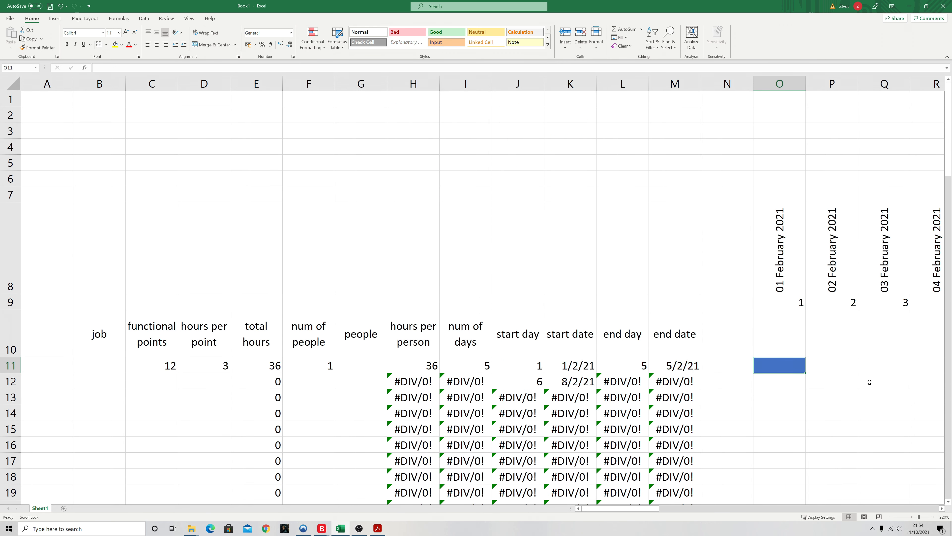
{"action": "left_click", "coordinate": [312, 44]}
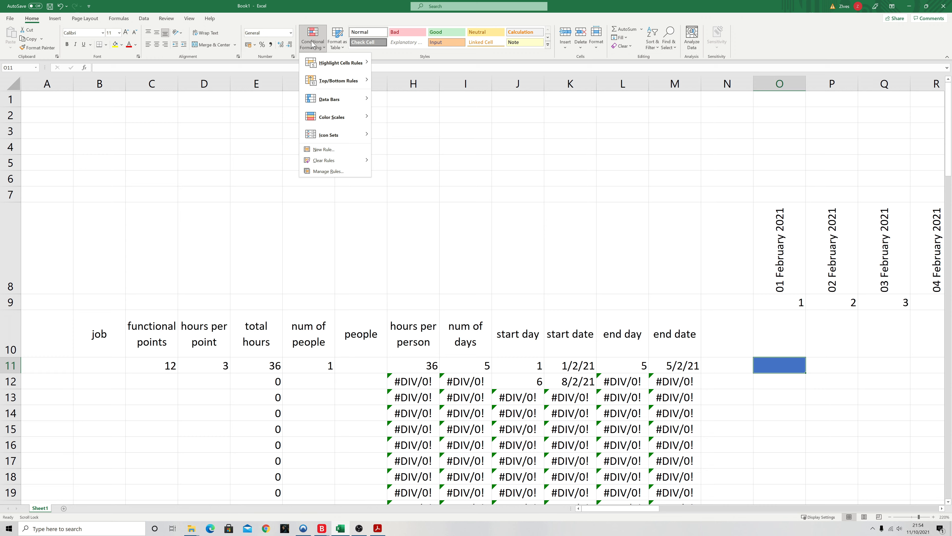
{"action": "left_click", "coordinate": [319, 172]}
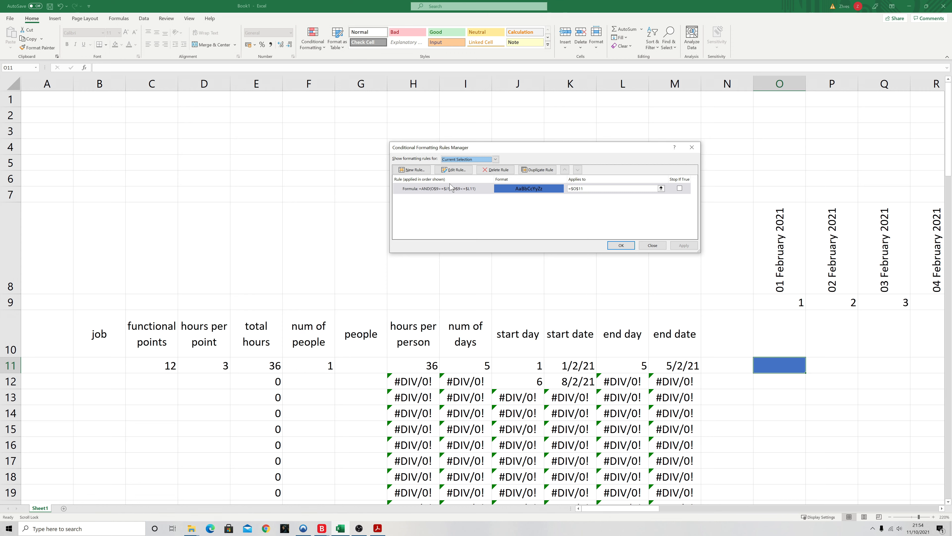
{"action": "left_click", "coordinate": [596, 188]}
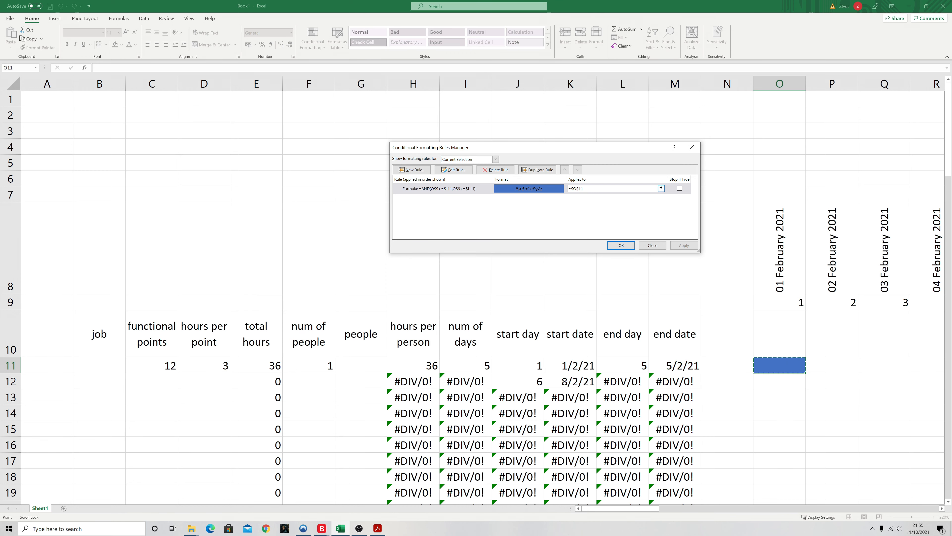
{"action": "type", "text": ","}
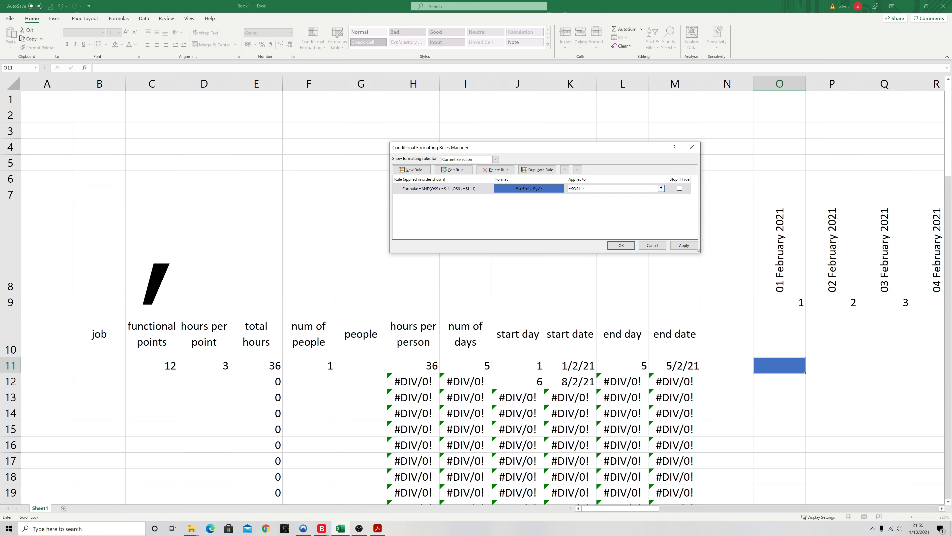
{"action": "key", "text": "BackSpace"}
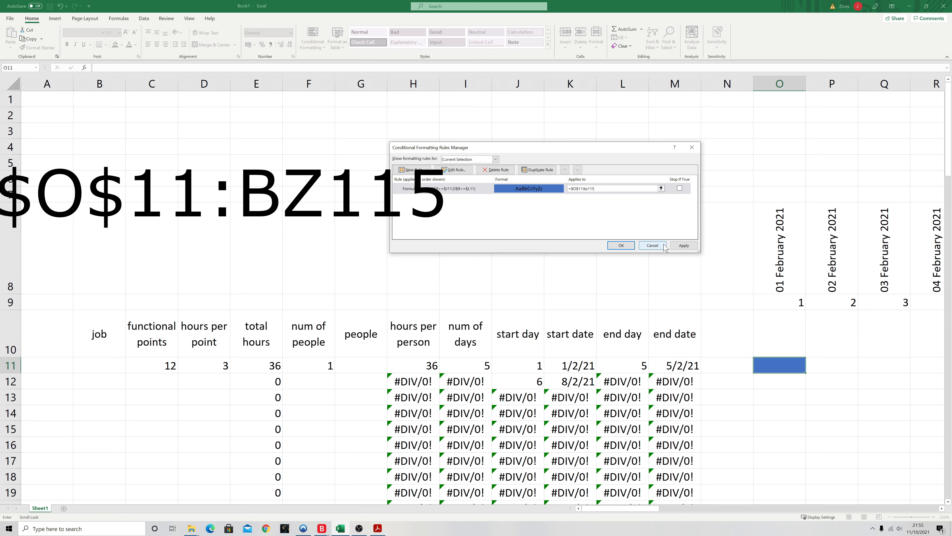
{"action": "left_click", "coordinate": [684, 245]}
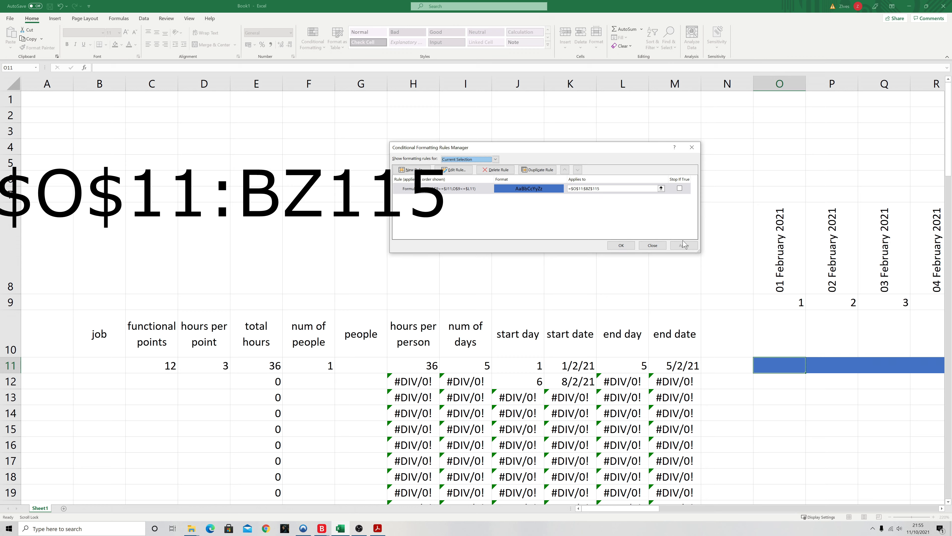
{"action": "left_click", "coordinate": [621, 245]}
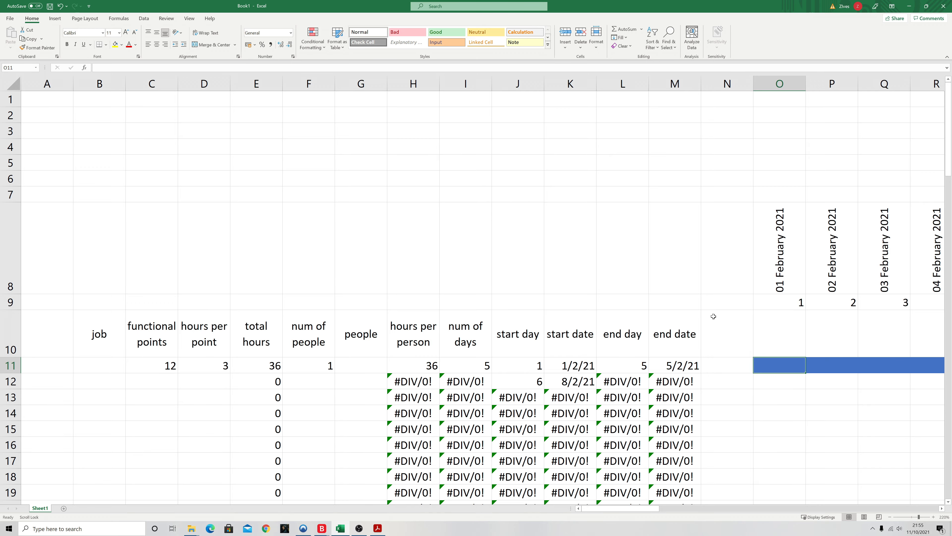
Fill in the second task in row 12 with 3 functional points, 15 hours per point and 2 people.
{"action": "scroll", "coordinate": [708, 307], "scroll_direction": "down", "scroll_amount": 5, "text": "ctrl"}
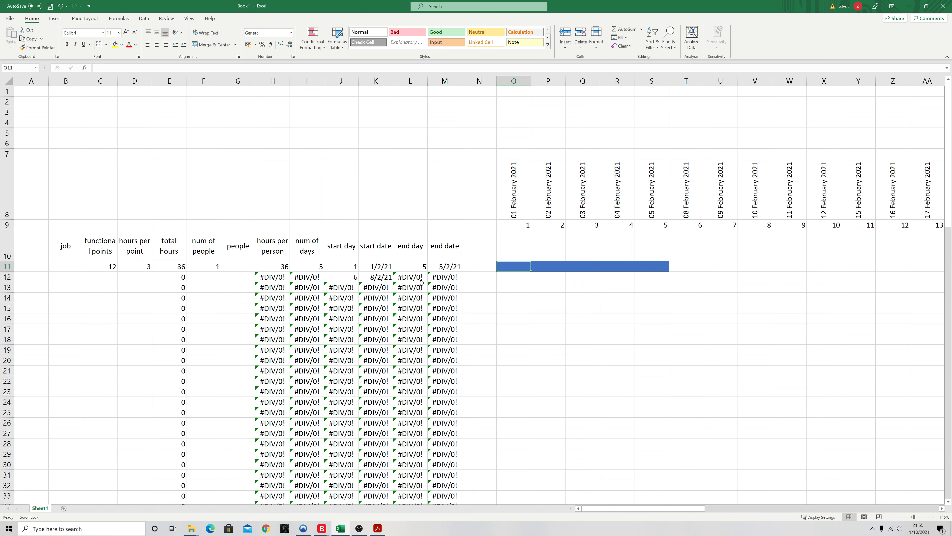
{"action": "left_click", "coordinate": [111, 282]}
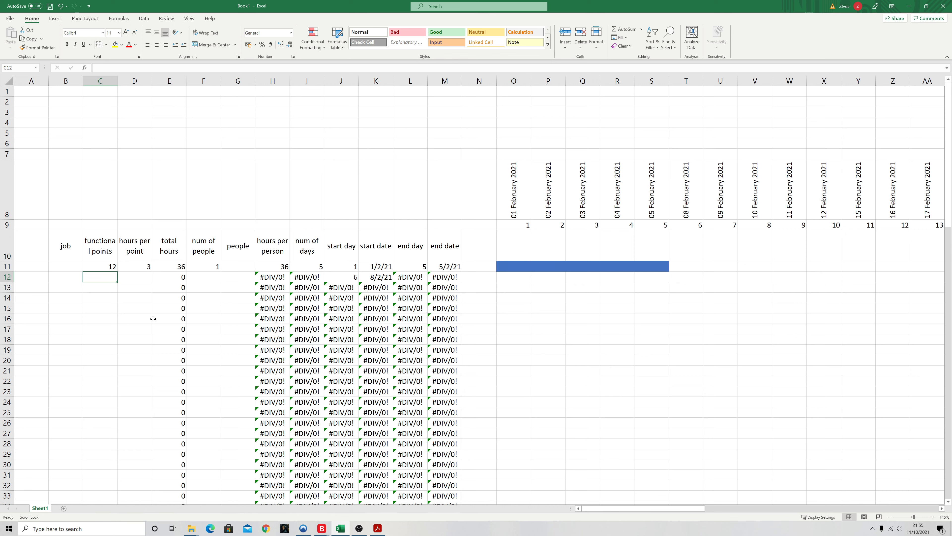
{"action": "type", "text": "3"}
{"action": "left_click", "coordinate": [142, 280]}
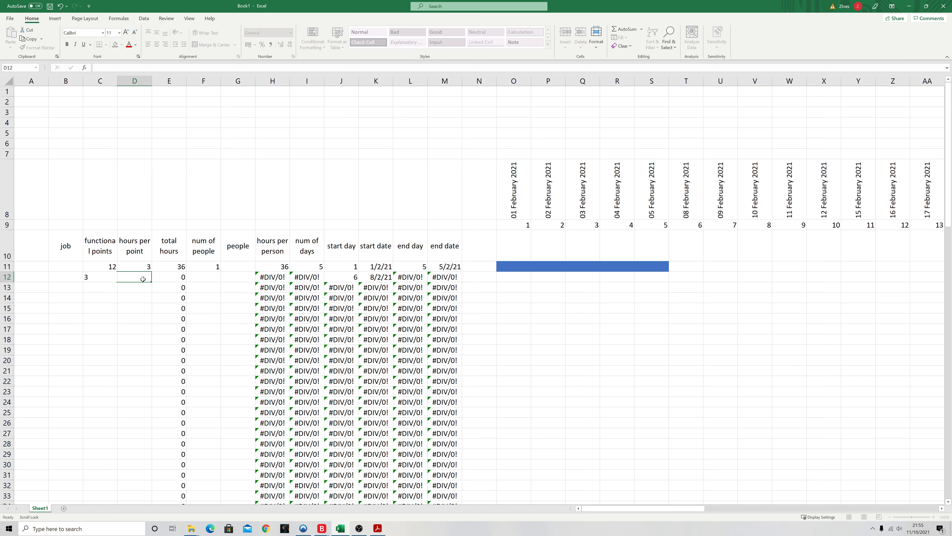
{"action": "type", "text": "15"}
{"action": "left_click", "coordinate": [208, 276]}
{"action": "type", "text": "2"}
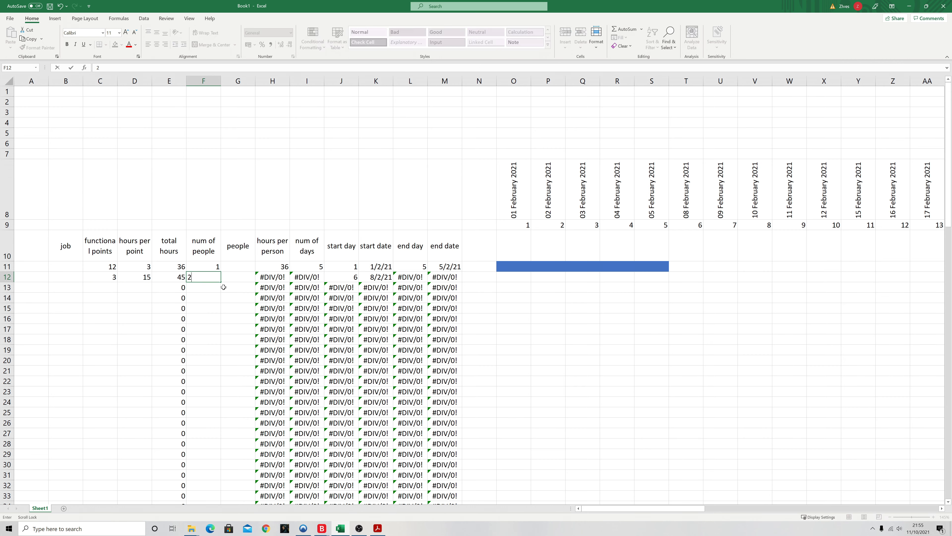
{"action": "key", "text": "Return"}
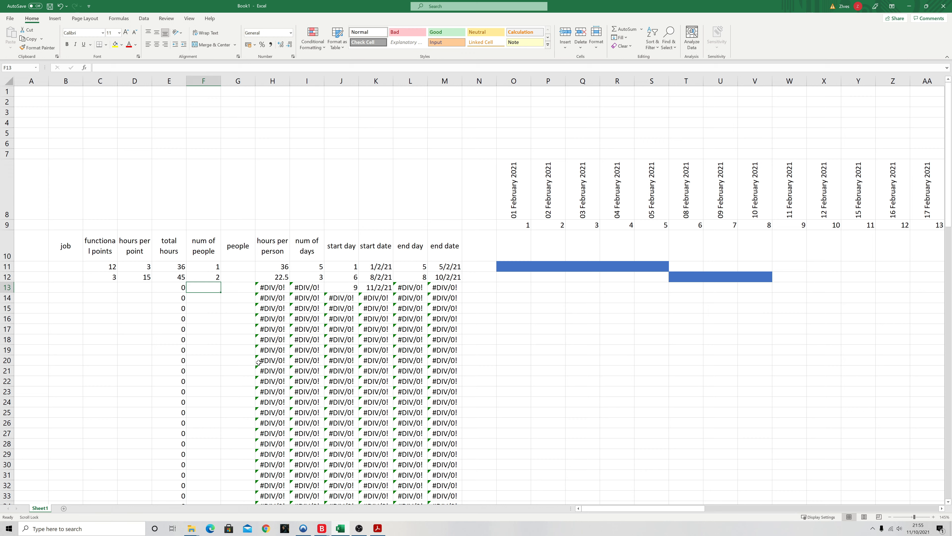
Fill in the third task in row 13 with 14 functional points, 6 hours per point and 4 people.
{"action": "left_click", "coordinate": [106, 290]}
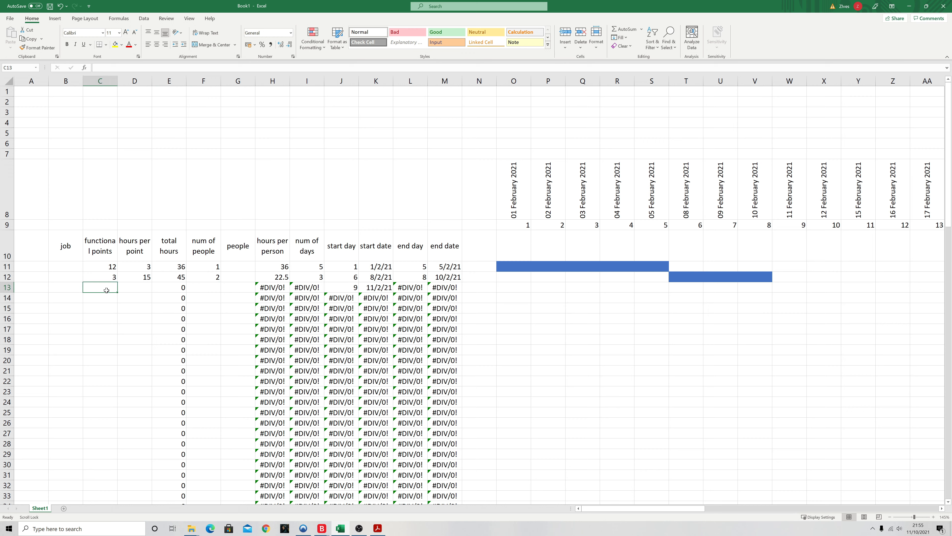
{"action": "type", "text": "14"}
{"action": "left_click", "coordinate": [141, 289]}
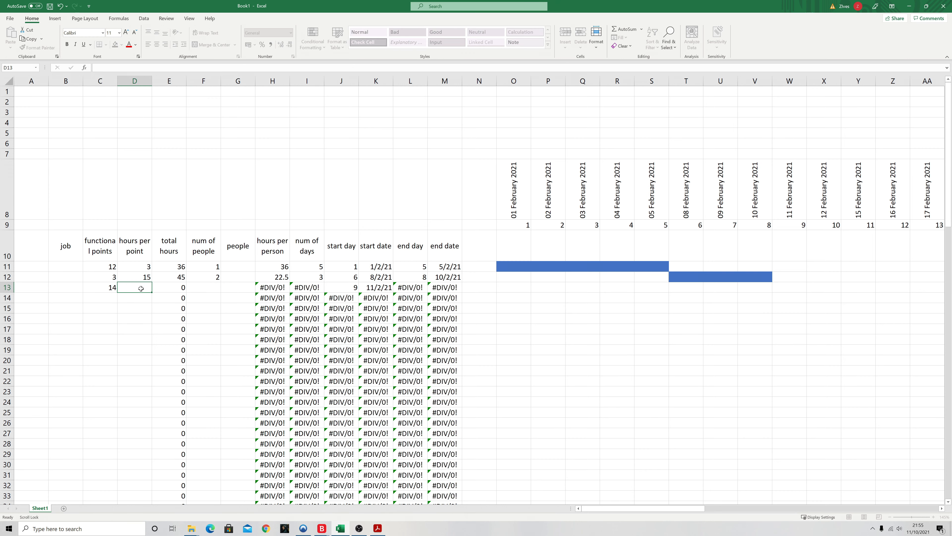
{"action": "type", "text": "6"}
{"action": "left_click", "coordinate": [213, 288]}
{"action": "type", "text": "4"}
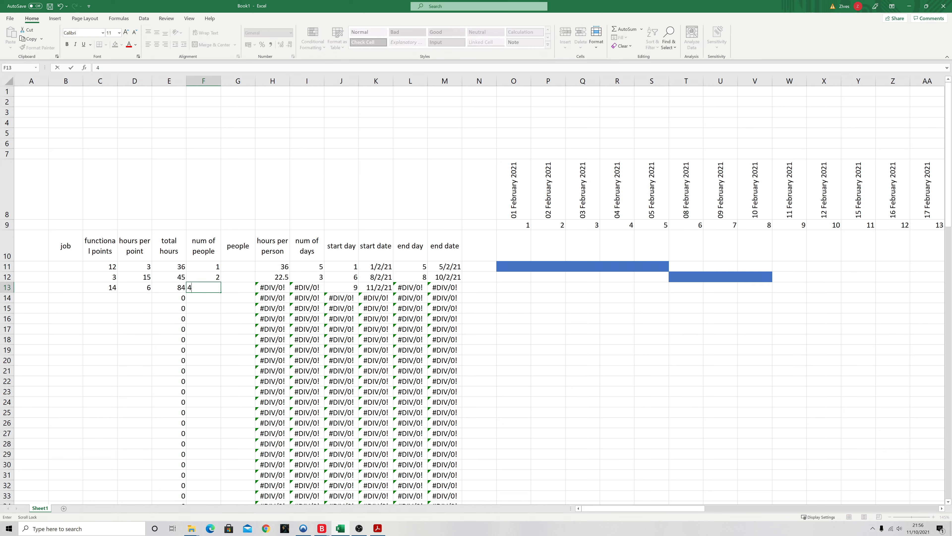
{"action": "key", "text": "Return"}
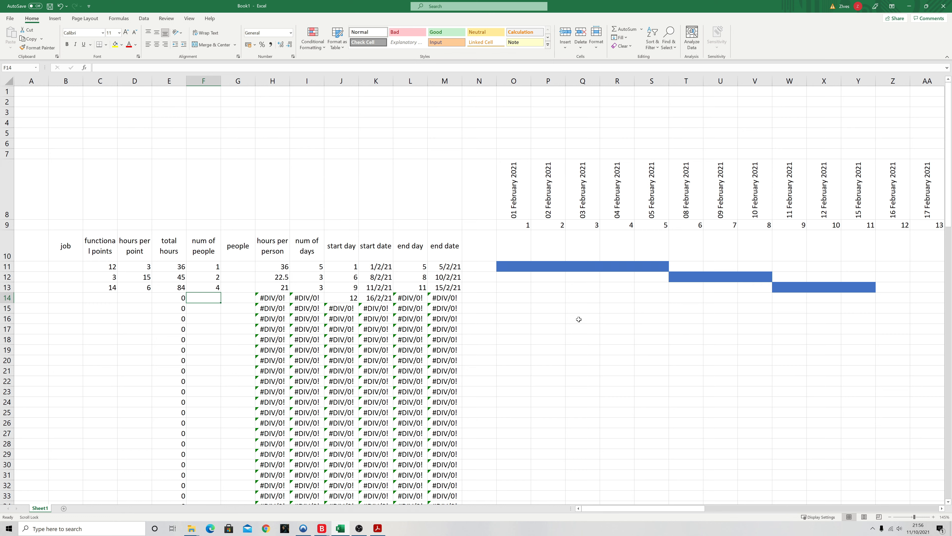
Fill in a task in row 27 with 12 functional points, 6 hours per point and 3 people.
{"action": "scroll", "coordinate": [430, 369], "scroll_direction": "down", "scroll_amount": 2}
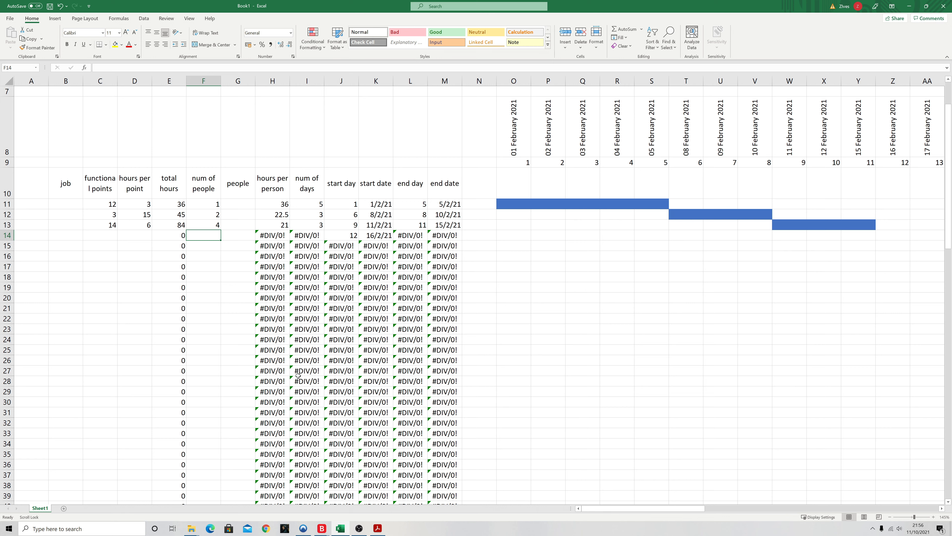
{"action": "left_click", "coordinate": [97, 370]}
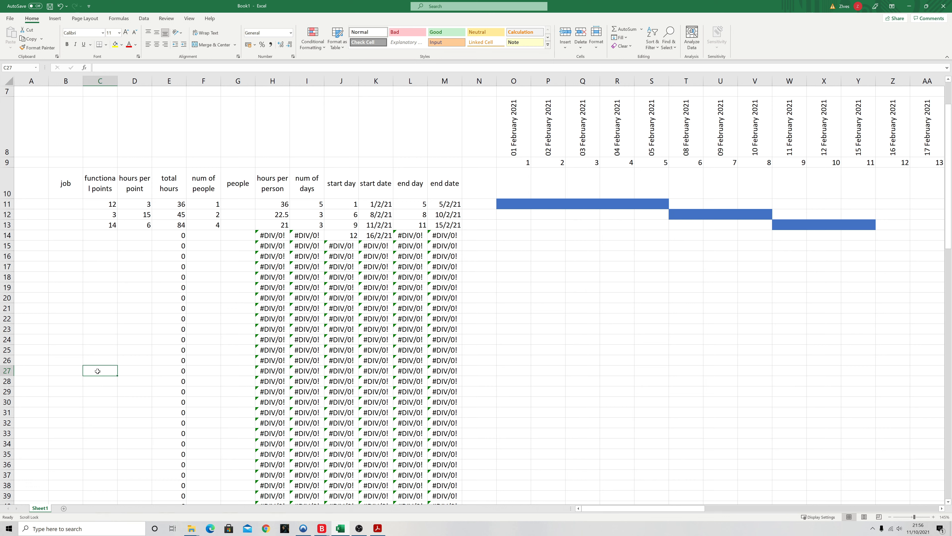
{"action": "type", "text": "12"}
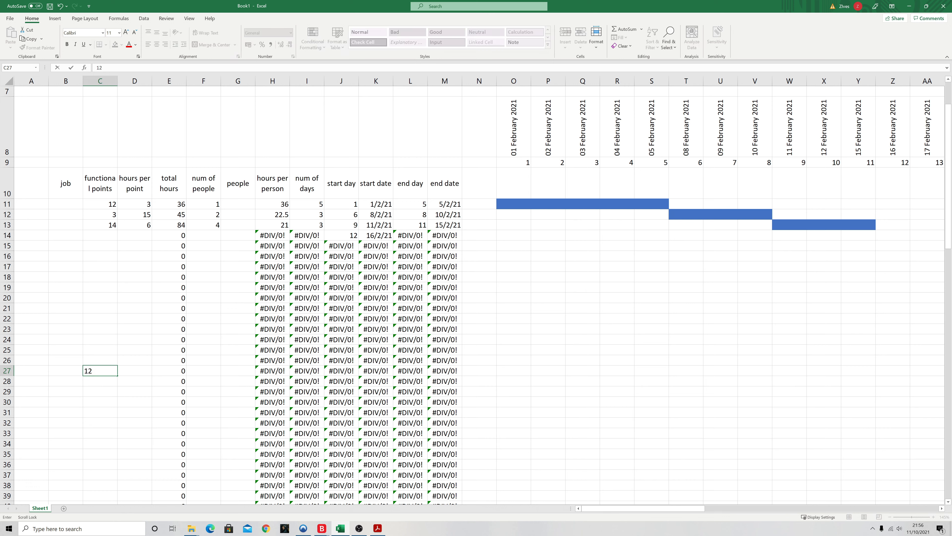
{"action": "left_click", "coordinate": [134, 368]}
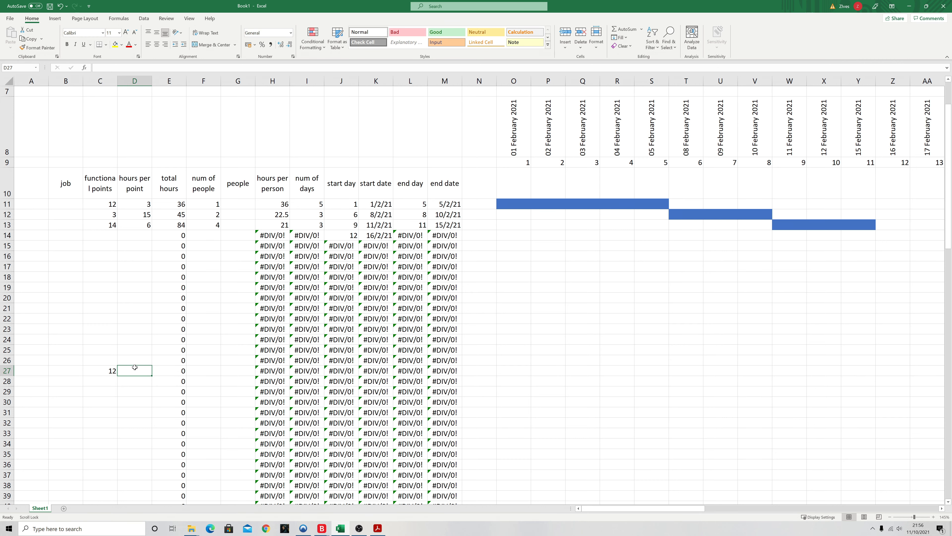
{"action": "type", "text": "6"}
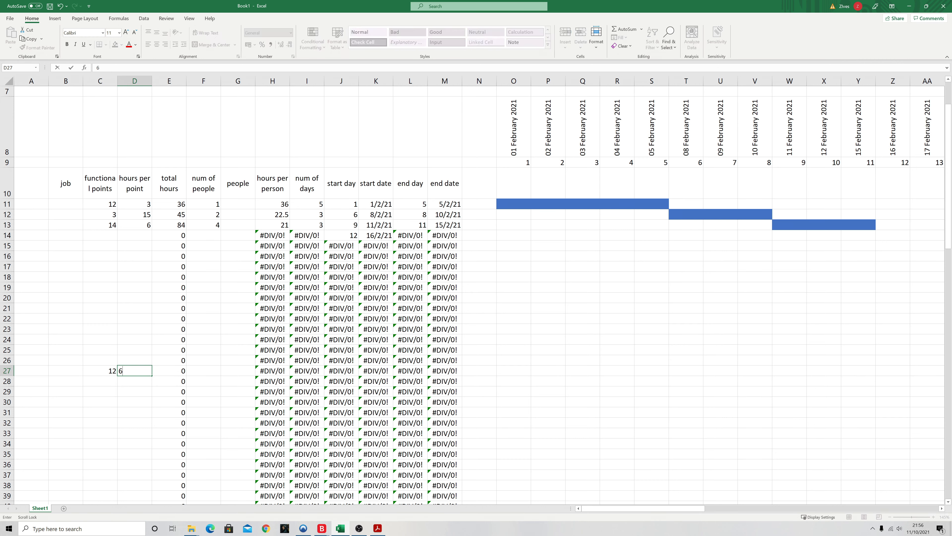
{"action": "key", "text": "Return"}
{"action": "left_click", "coordinate": [218, 370]}
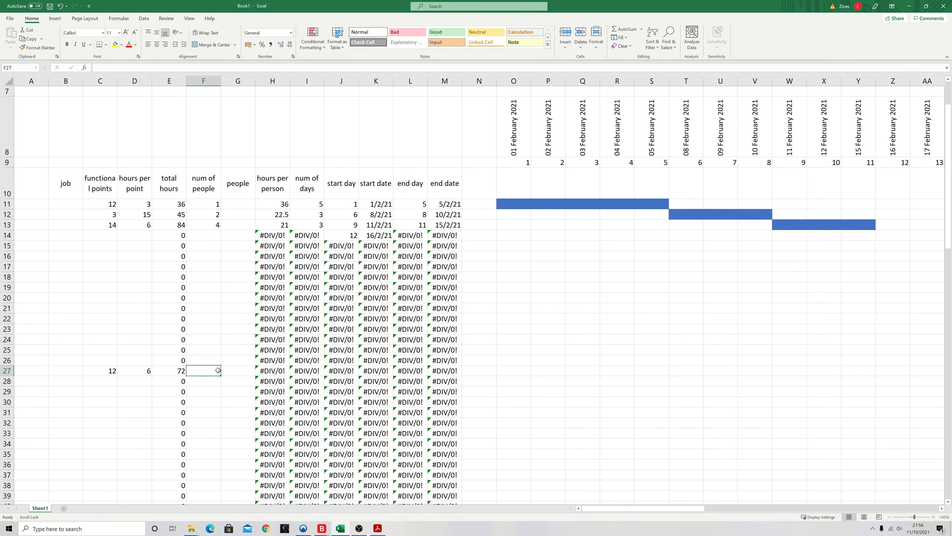
{"action": "type", "text": "3"}
{"action": "key", "text": "Return"}
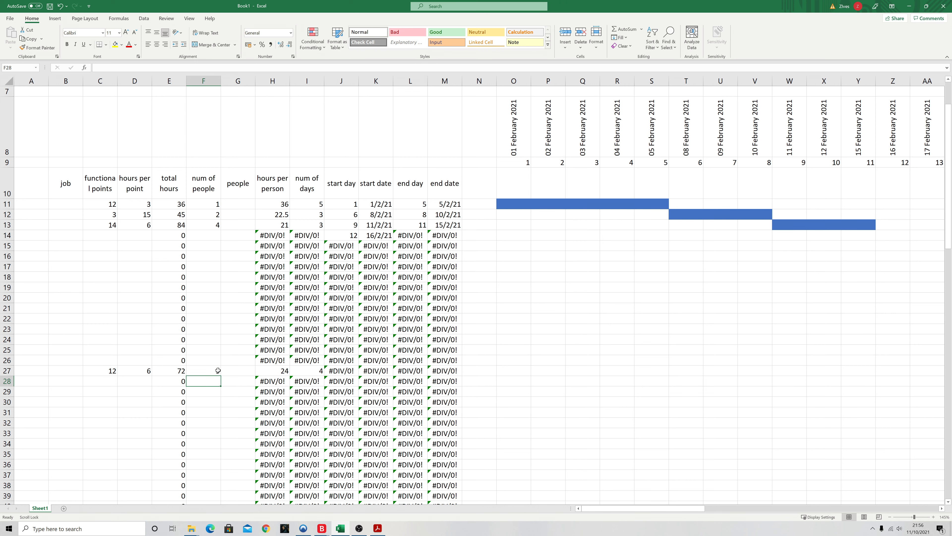
Give the row 27 task its own start day of 1 and start date of 1/2/21.
{"action": "left_click", "coordinate": [342, 371]}
{"action": "type", "text": "1"}
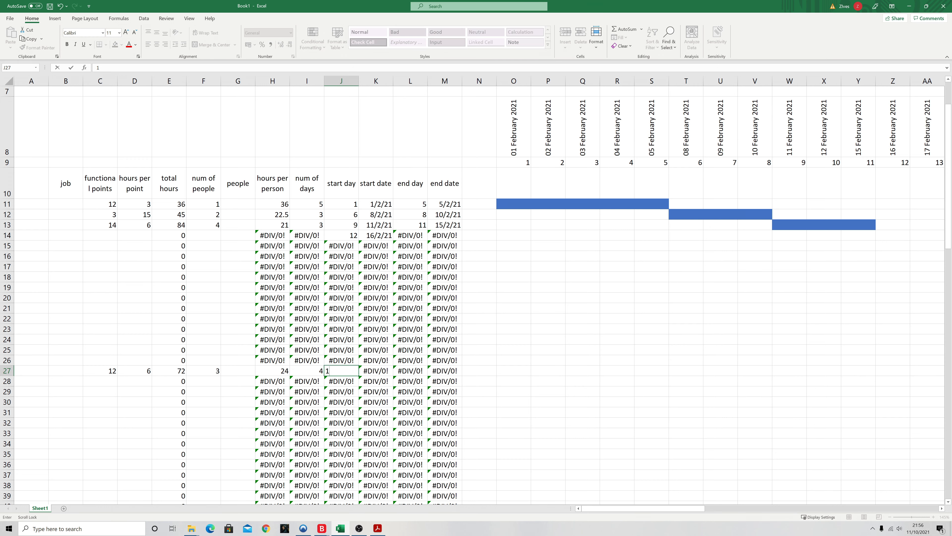
{"action": "key", "text": "Return"}
{"action": "left_click", "coordinate": [372, 371]}
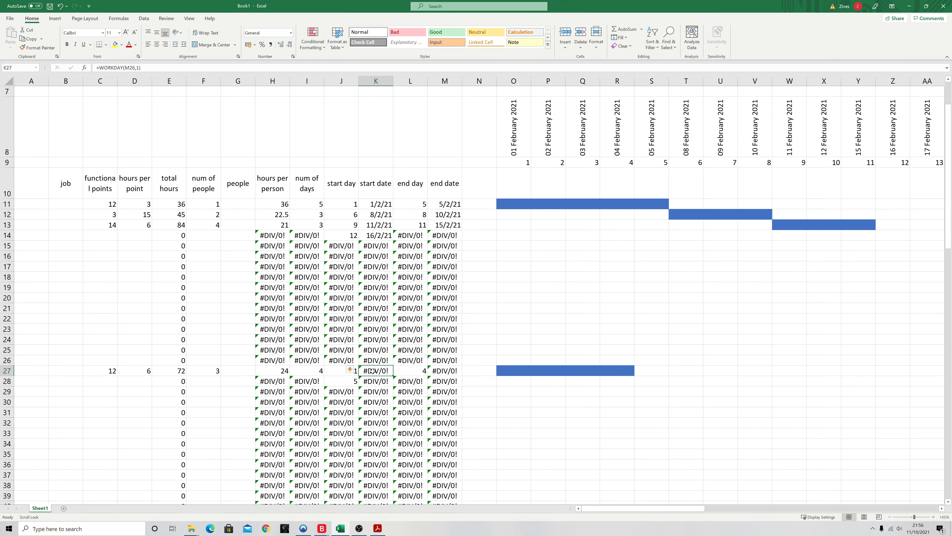
{"action": "type", "text": "1/2/21"}
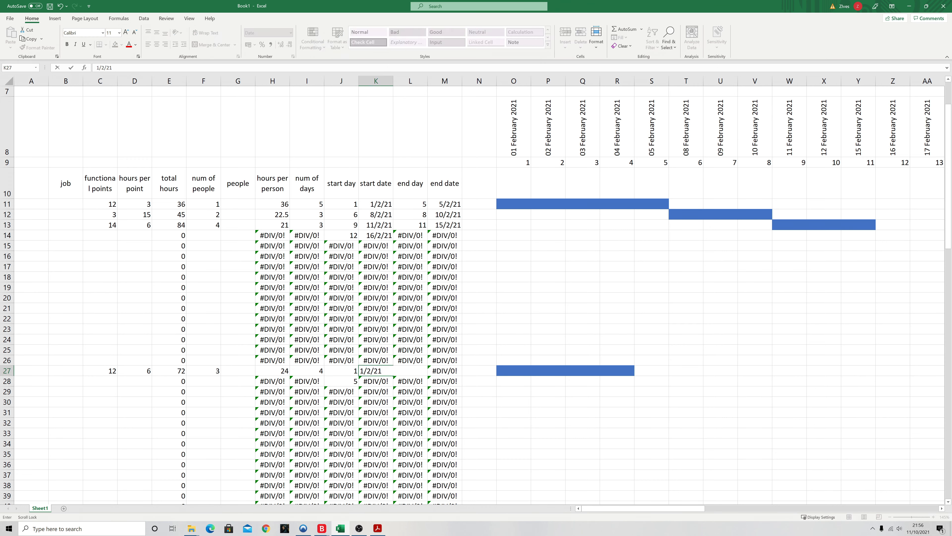
{"action": "key", "text": "Return"}
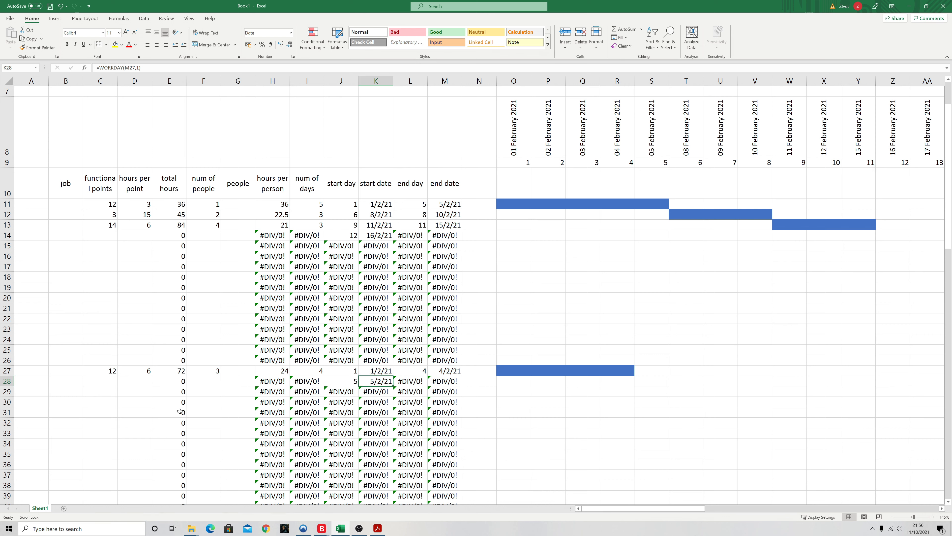
Fill in the task in row 28 with 14 functional points, 8 hours per point and 2 people.
{"action": "left_click", "coordinate": [108, 384]}
{"action": "type", "text": "14"}
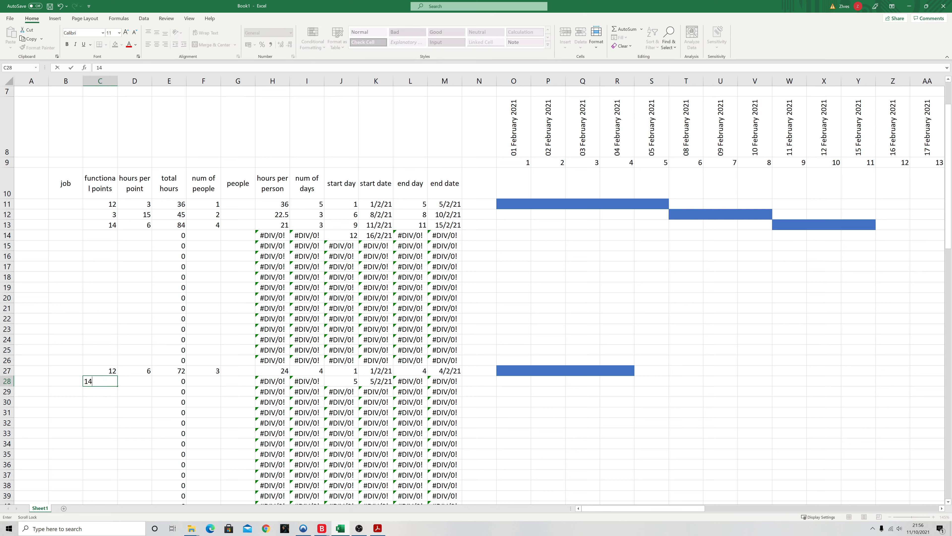
{"action": "left_click", "coordinate": [145, 384]}
{"action": "type", "text": "8"}
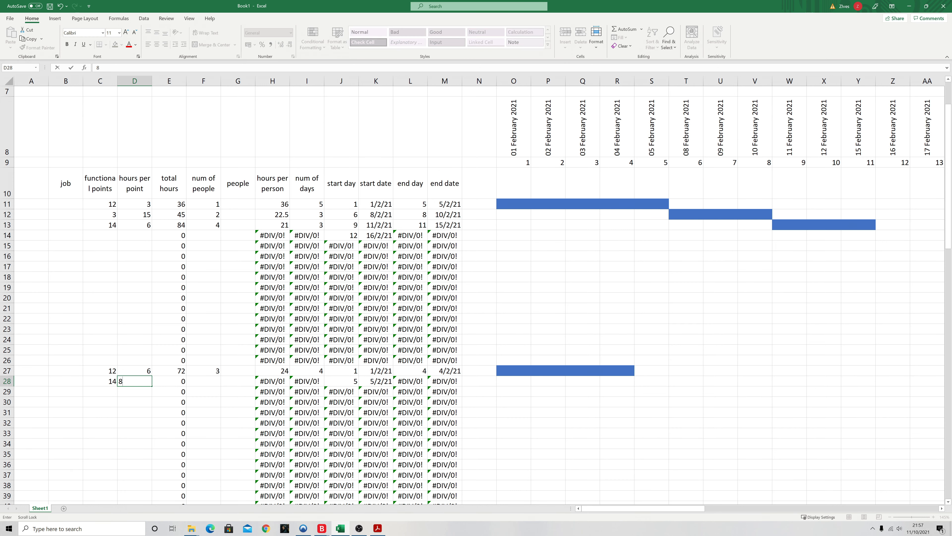
{"action": "key", "text": "Return"}
{"action": "left_click", "coordinate": [211, 380]}
{"action": "type", "text": "2"}
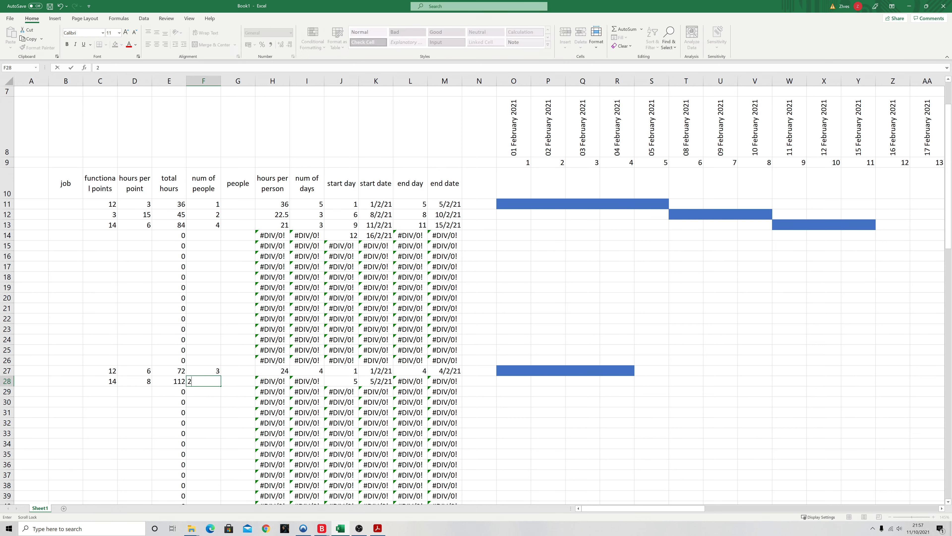
{"action": "key", "text": "Return"}
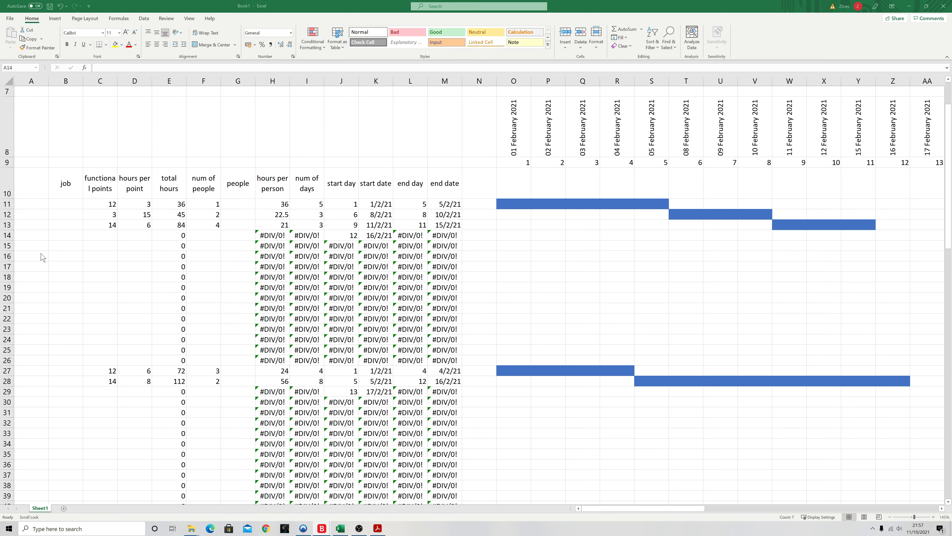
Try clearing the contents of the unused task rows 14 to 26, and undo the clearing.
{"action": "left_click", "coordinate": [7, 235]}
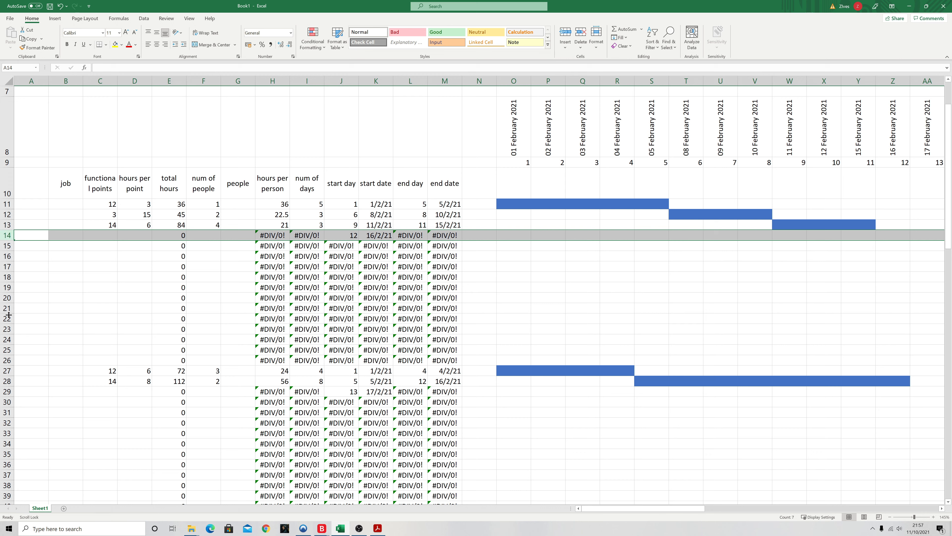
{"action": "left_click", "coordinate": [8, 361], "text": "shift"}
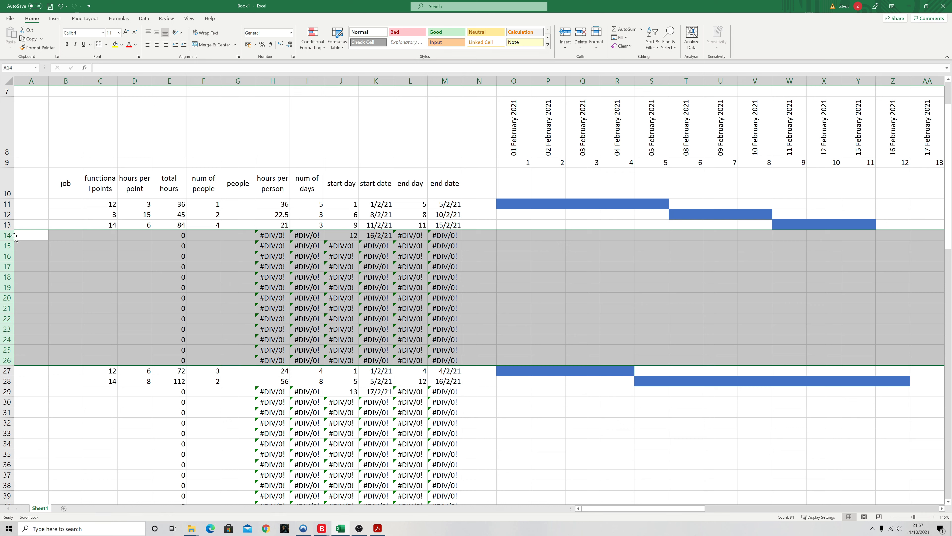
{"action": "right_click", "coordinate": [8, 240]}
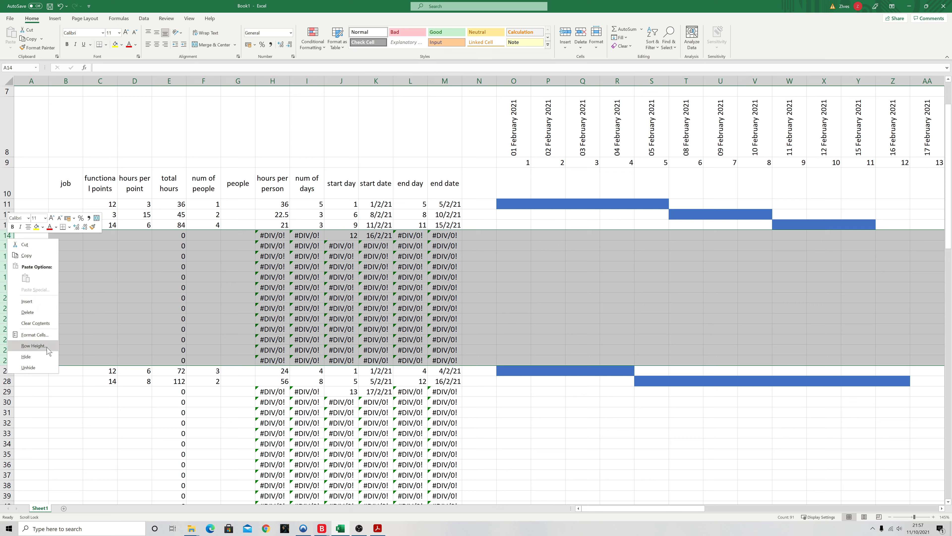
{"action": "left_click", "coordinate": [44, 328]}
{"action": "left_click", "coordinate": [445, 183]}
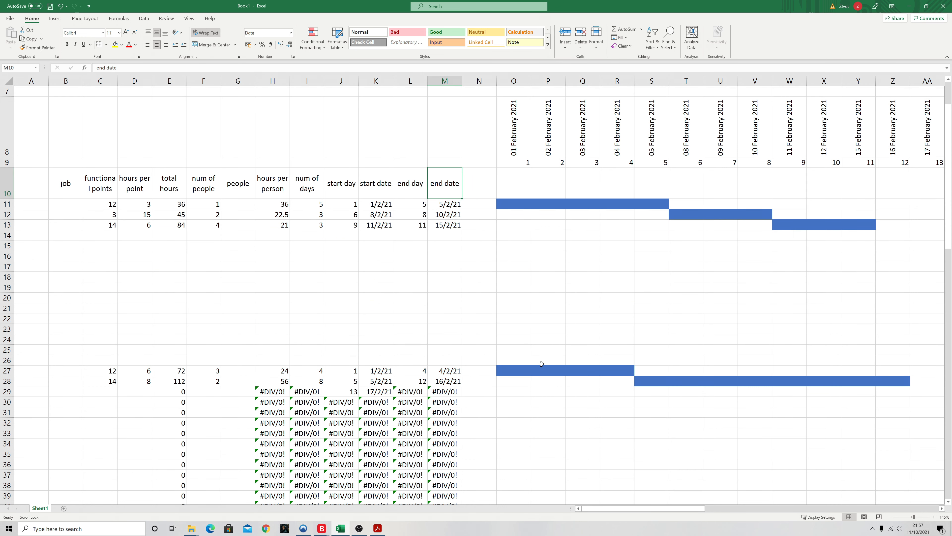
{"action": "key", "text": "ctrl+z"}
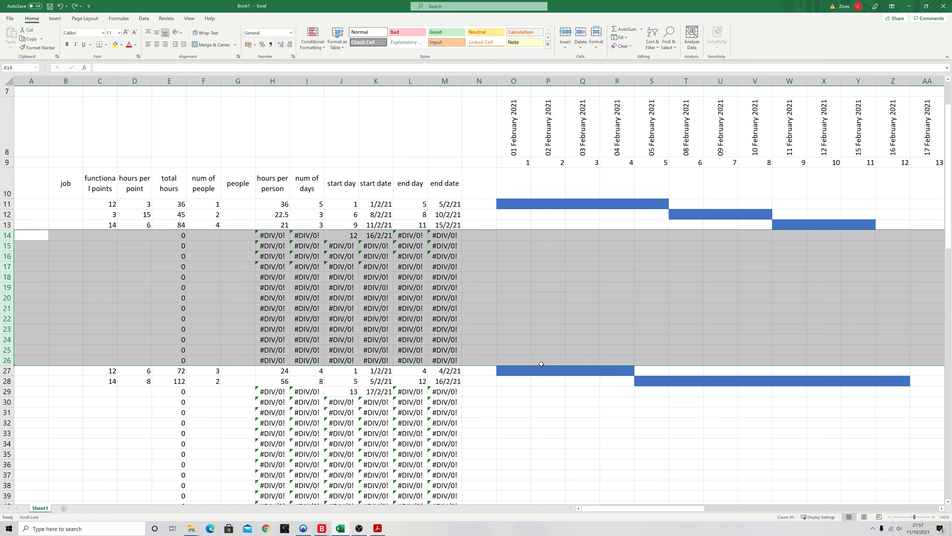
{"action": "left_click", "coordinate": [317, 309]}
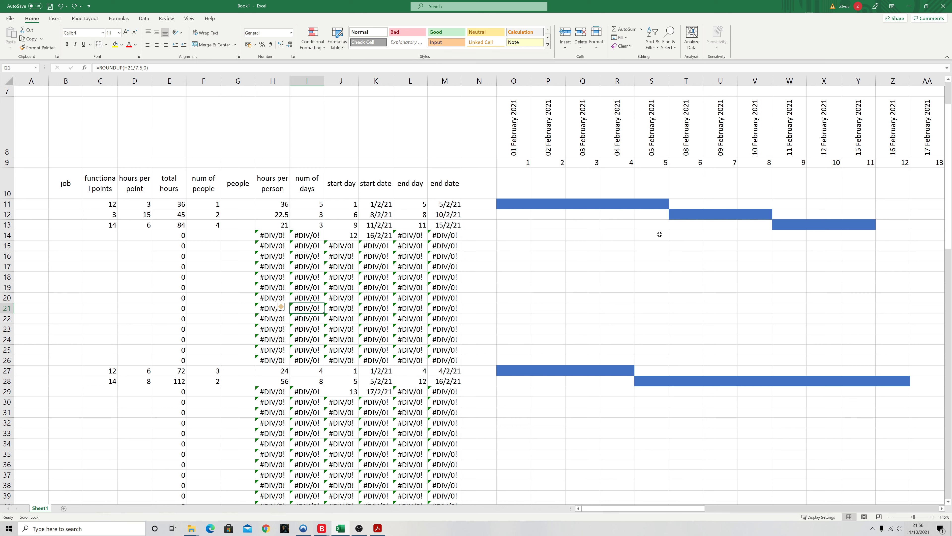
{"action": "left_click", "coordinate": [511, 294]}
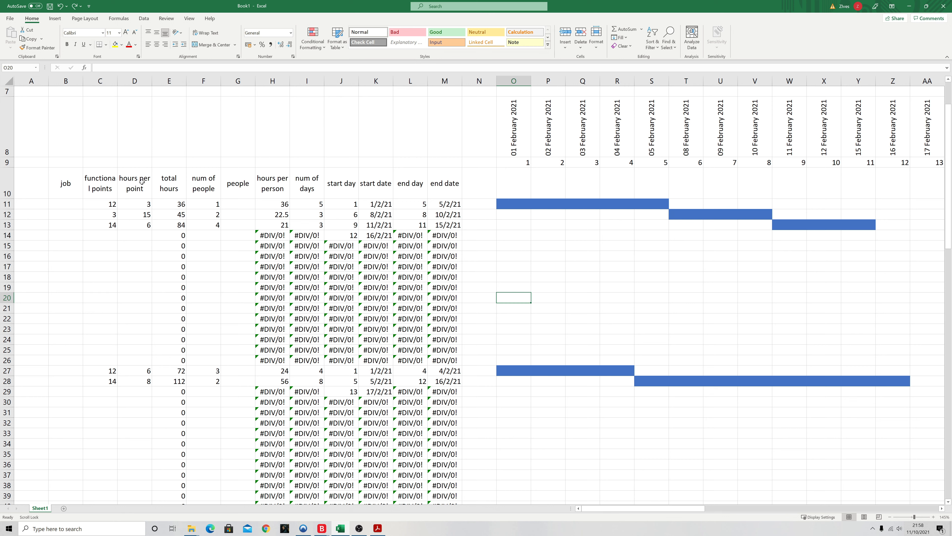
Set the first task's hours per point in D11 to 4 and check the bars along the timeline.
{"action": "left_click", "coordinate": [150, 205]}
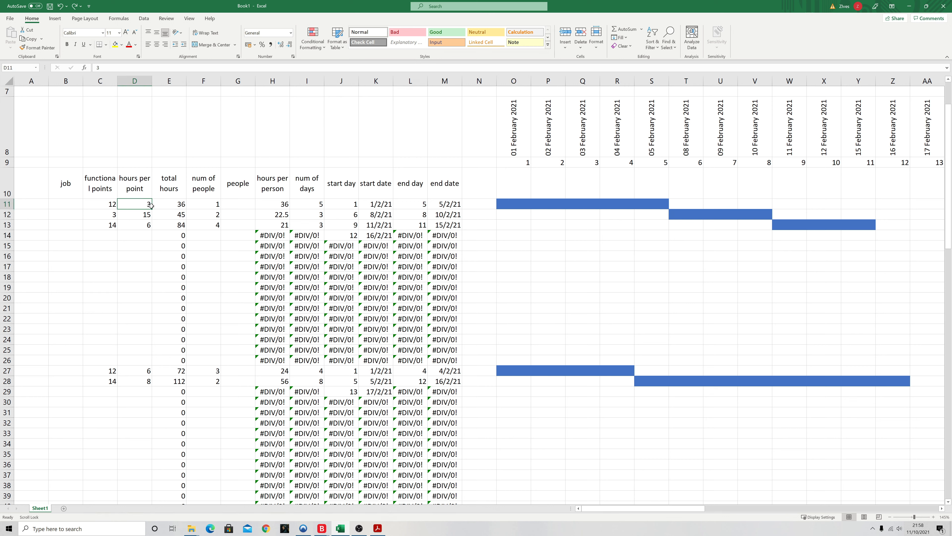
{"action": "type", "text": "4"}
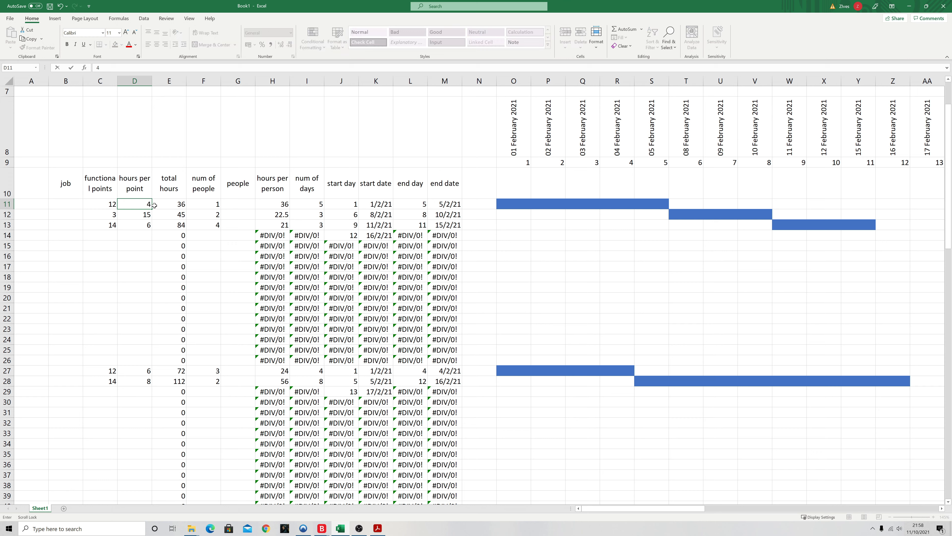
{"action": "key", "text": "Return"}
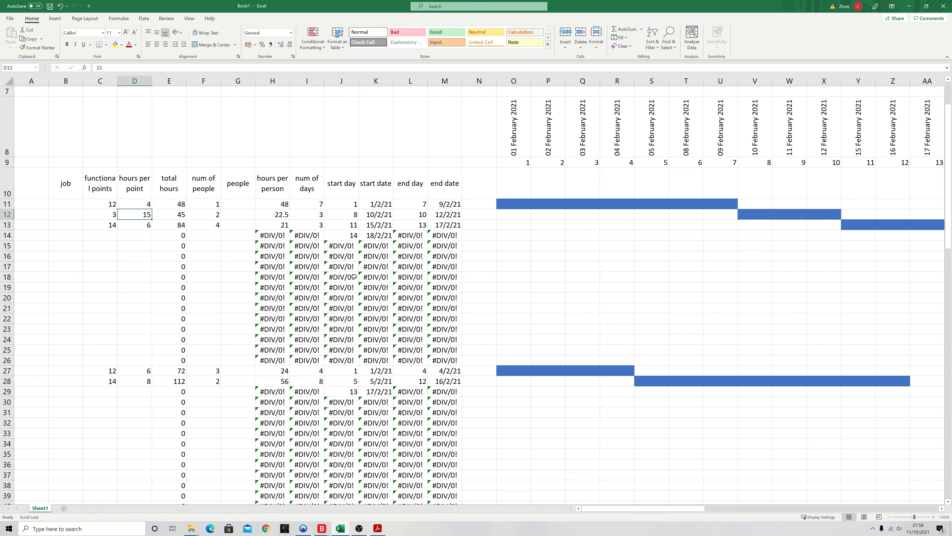
{"action": "left_click_drag", "start_coordinate": [616, 508], "coordinate": [659, 511]}
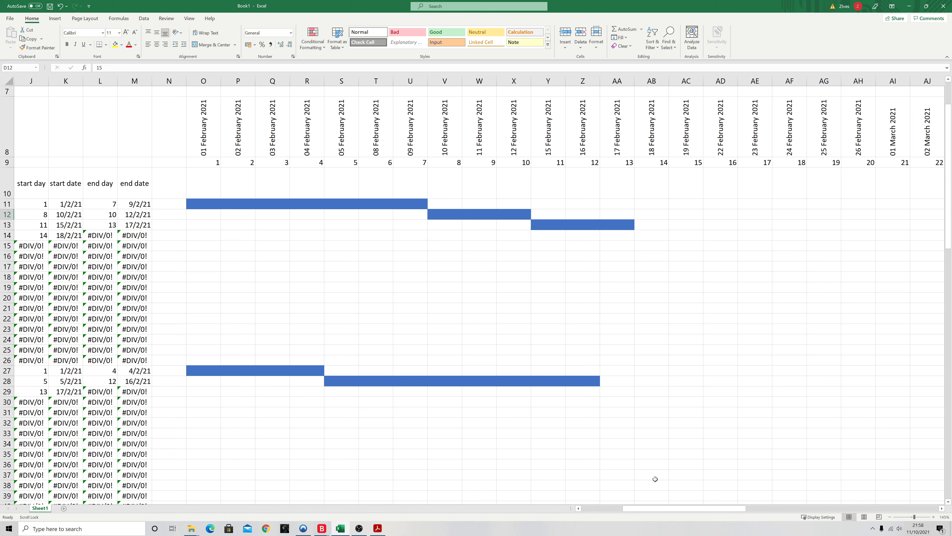
{"action": "left_click_drag", "start_coordinate": [666, 513], "coordinate": [527, 436]}
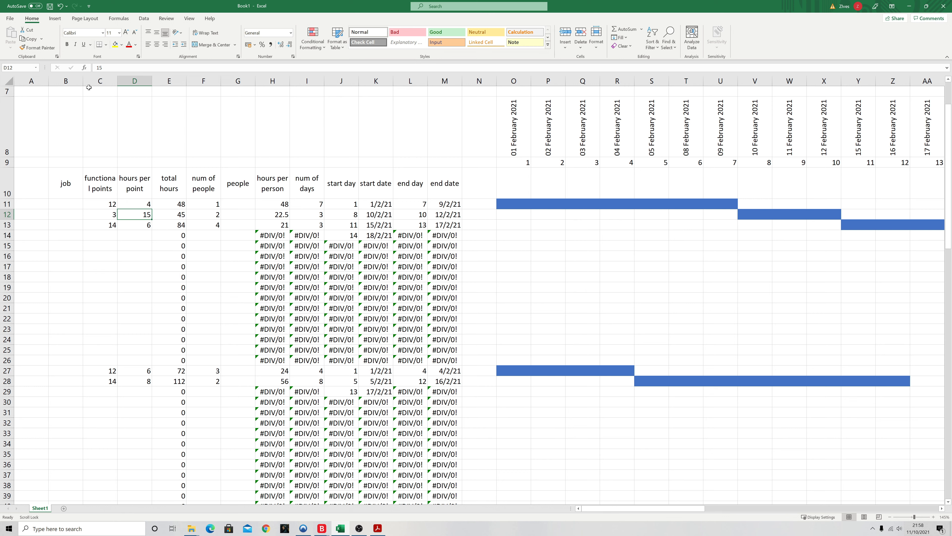
Centre the contents of columns B to M both horizontally and vertically.
{"action": "left_click", "coordinate": [99, 76]}
{"action": "mouse_move", "coordinate": [100, 75]}
{"action": "left_mouse_down"}
{"action": "mouse_move", "coordinate": [66, 79]}
{"action": "mouse_move", "coordinate": [444, 75]}
{"action": "left_mouse_up"}
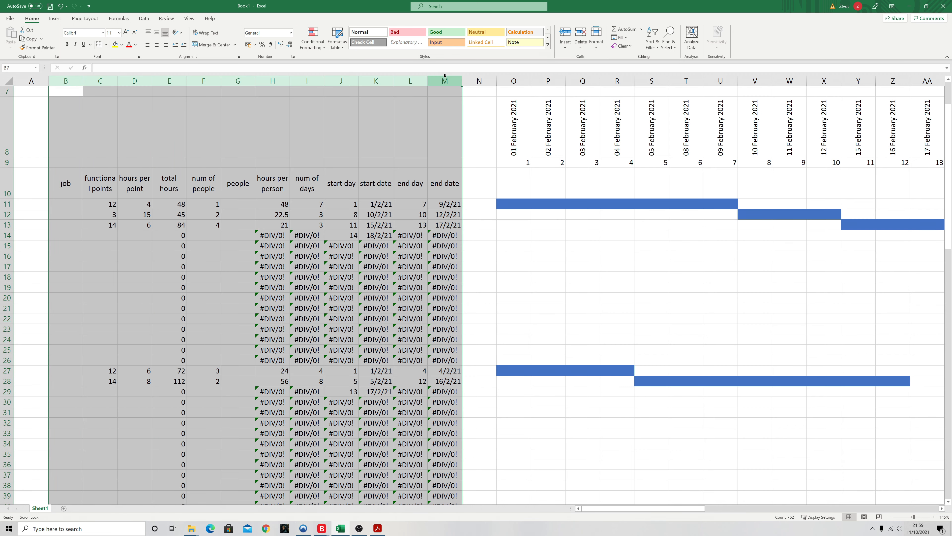
{"action": "right_click", "coordinate": [445, 76]}
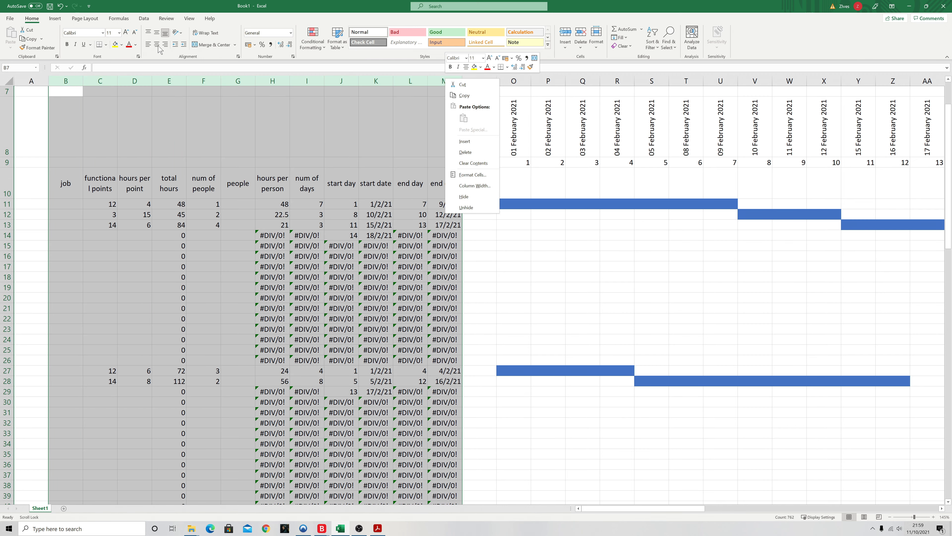
{"action": "left_click", "coordinate": [157, 36]}
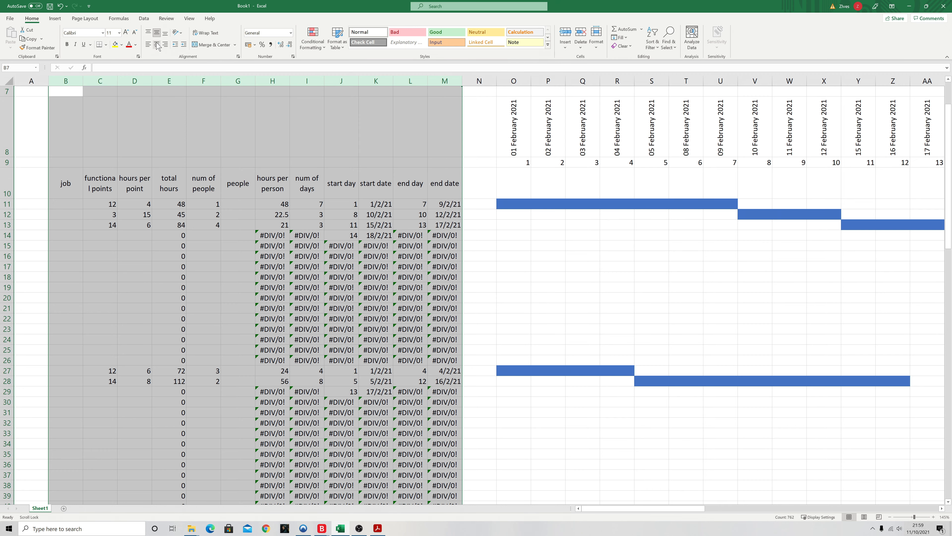
{"action": "left_click", "coordinate": [157, 44]}
{"action": "left_click", "coordinate": [539, 291]}
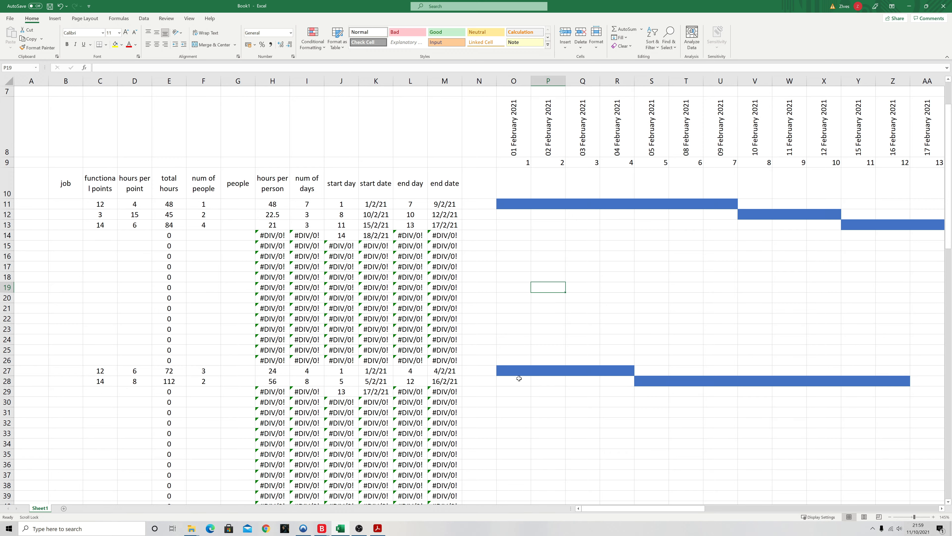
Duplicate the blue conditional formatting rule that applies to cell O27 in the timeline.
{"action": "left_click", "coordinate": [516, 372]}
{"action": "scroll", "coordinate": [584, 294], "scroll_direction": "up", "scroll_amount": 1}
{"action": "scroll", "coordinate": [588, 295], "scroll_direction": "down", "scroll_amount": 1}
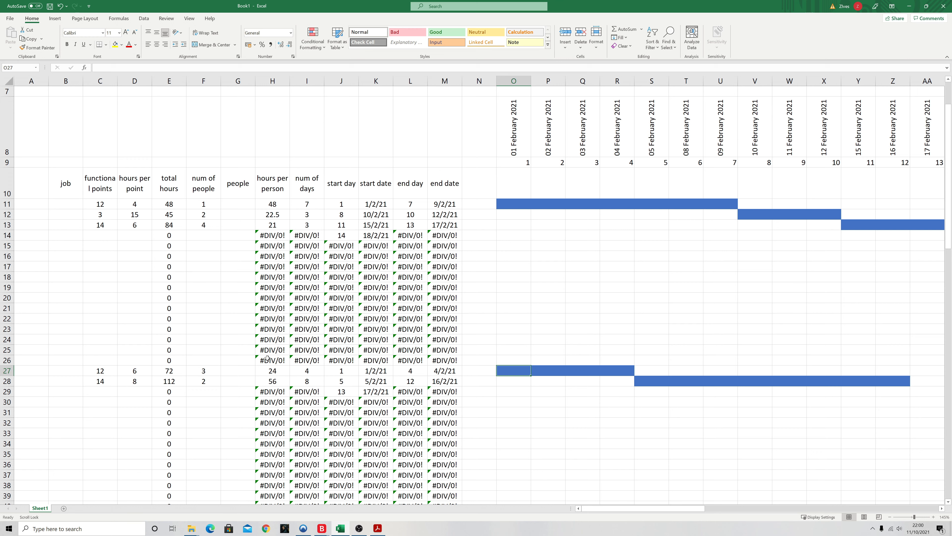
{"action": "left_click", "coordinate": [313, 45]}
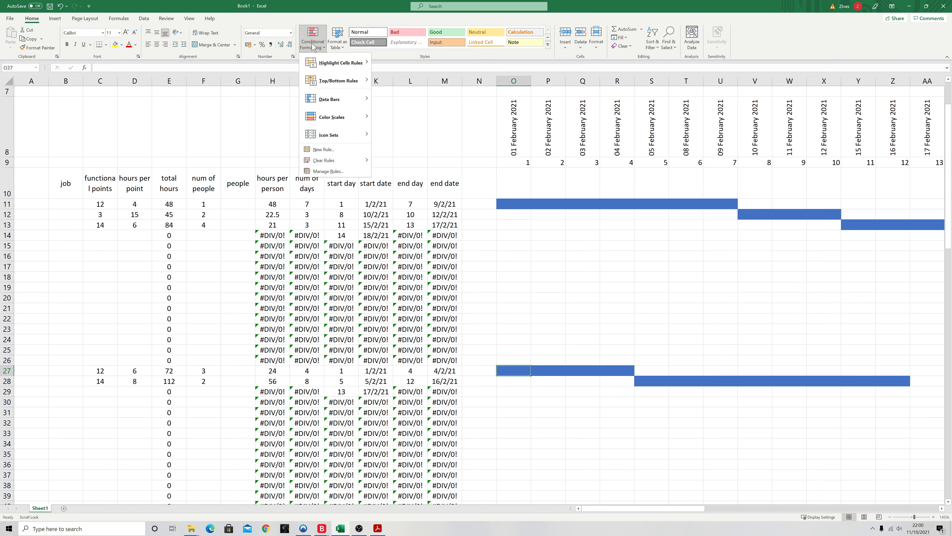
{"action": "left_click", "coordinate": [322, 172]}
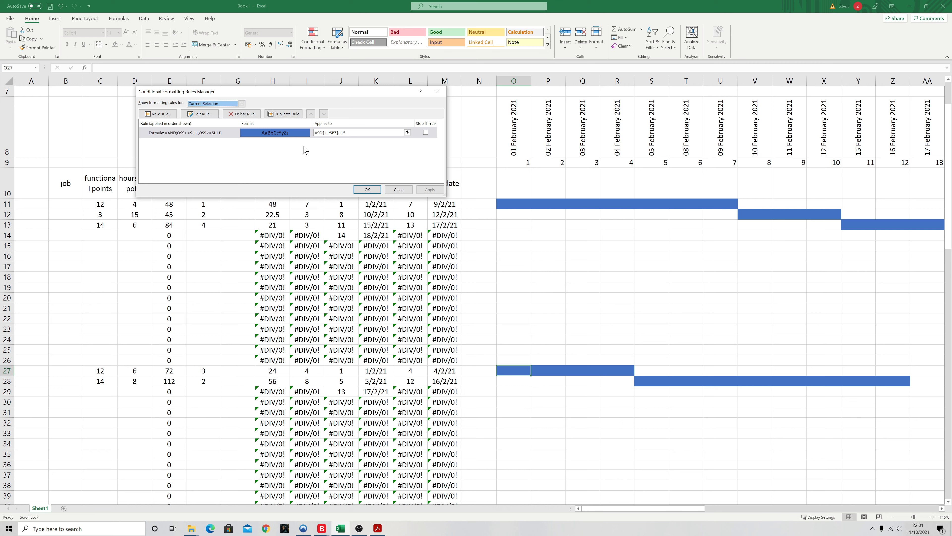
{"action": "left_click", "coordinate": [278, 115]}
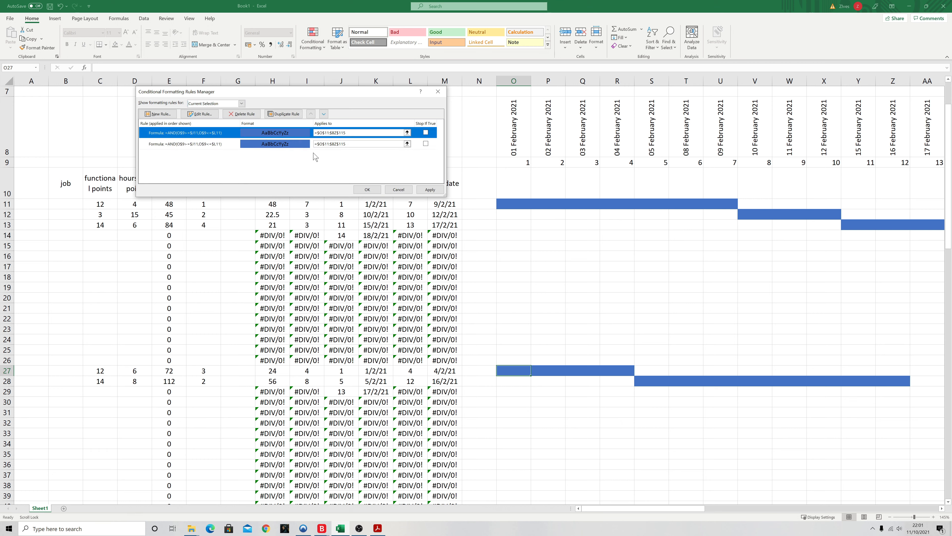
Change the fill colour of the second, duplicated conditional formatting rule to yellow.
{"action": "left_click", "coordinate": [187, 145]}
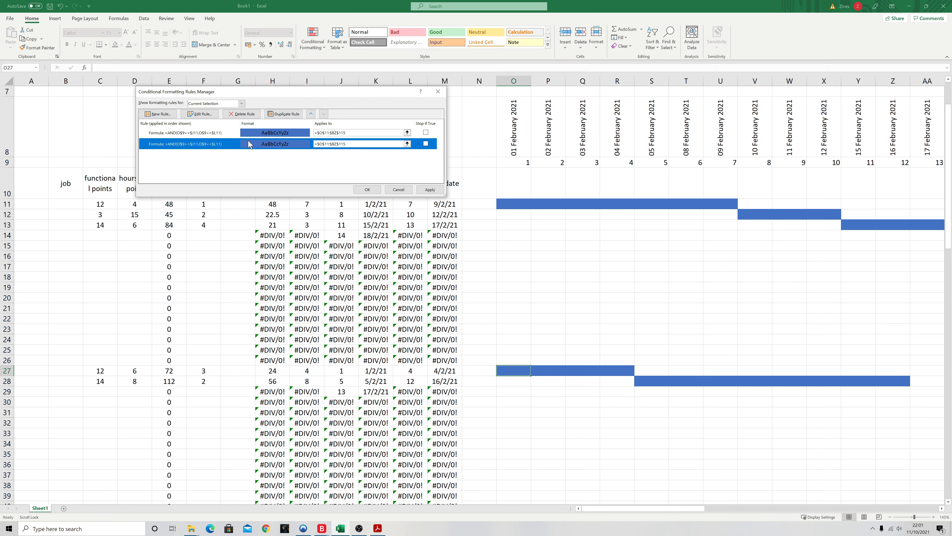
{"action": "left_click", "coordinate": [209, 116]}
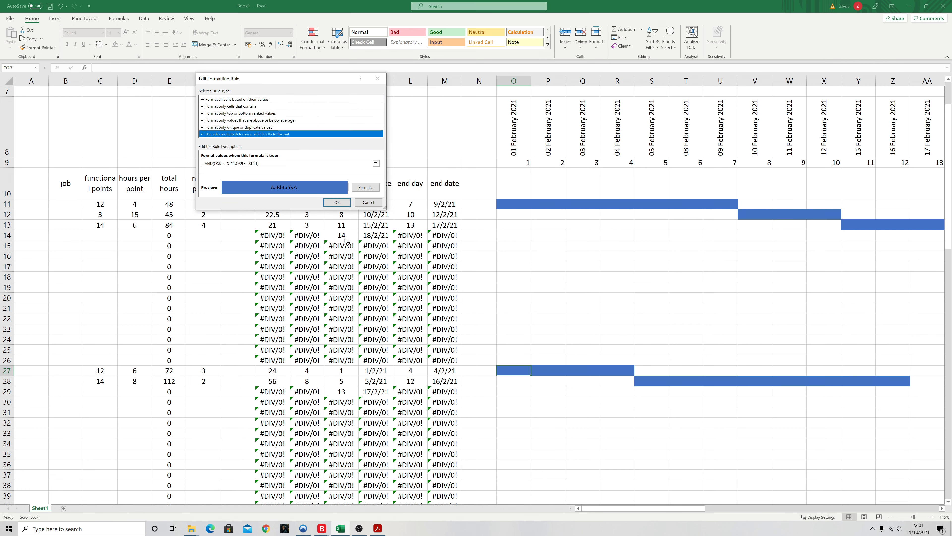
{"action": "left_click", "coordinate": [360, 187]}
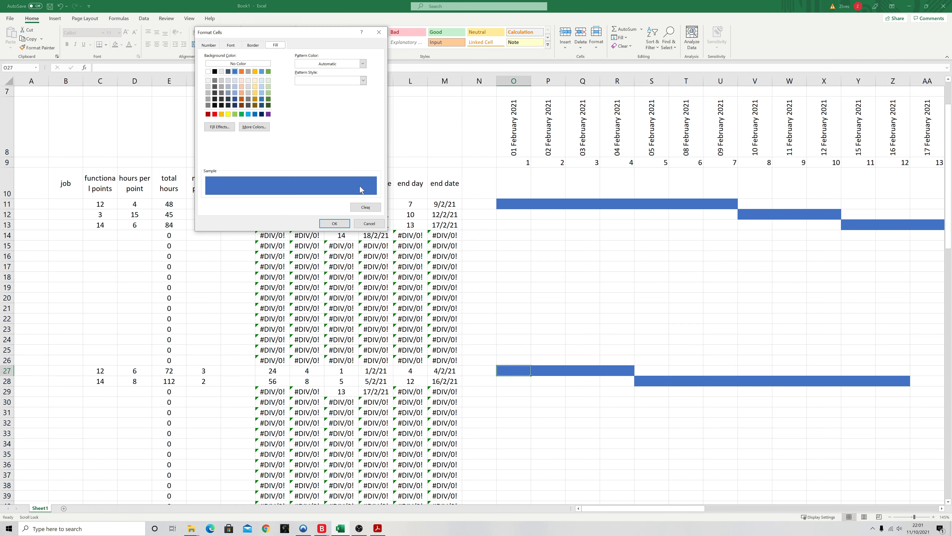
{"action": "left_click", "coordinate": [228, 114]}
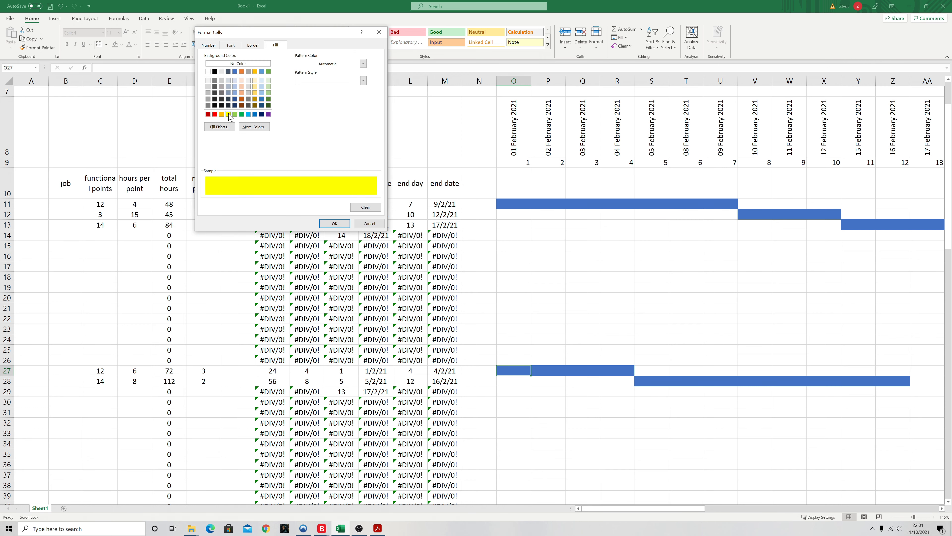
{"action": "left_click", "coordinate": [334, 224]}
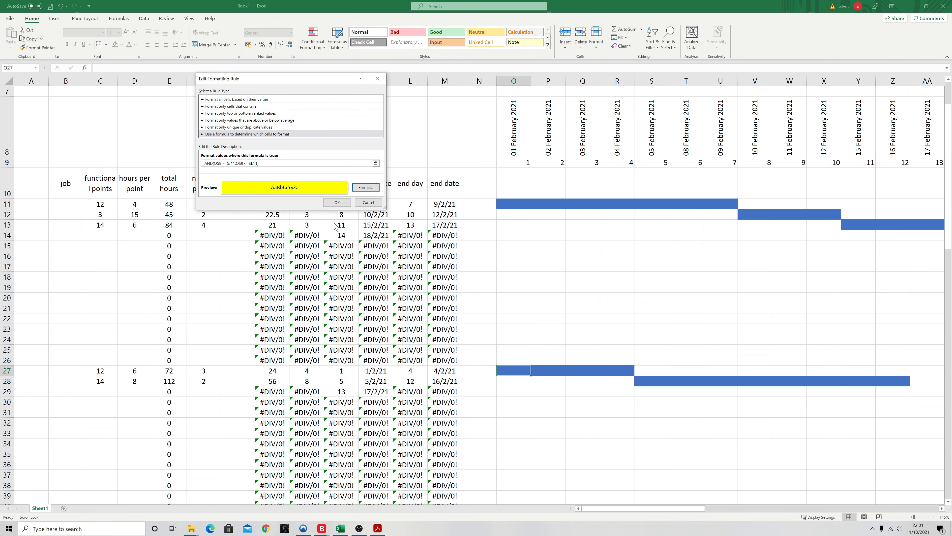
{"action": "left_click", "coordinate": [346, 203]}
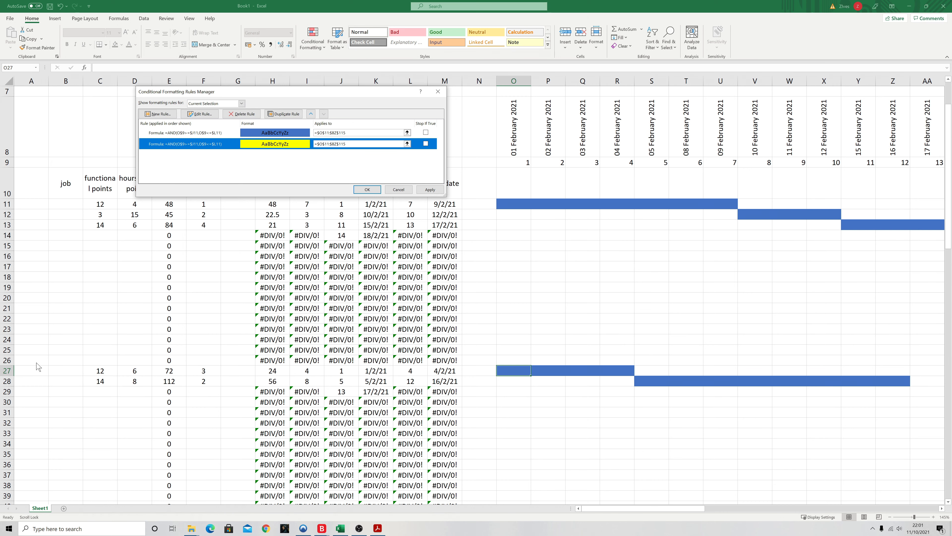
Limit the blue rule to =$O$11:$BZ$26 and the yellow rule to =$O$27:$BZ$115, and apply both ranges.
{"action": "left_click", "coordinate": [343, 132]}
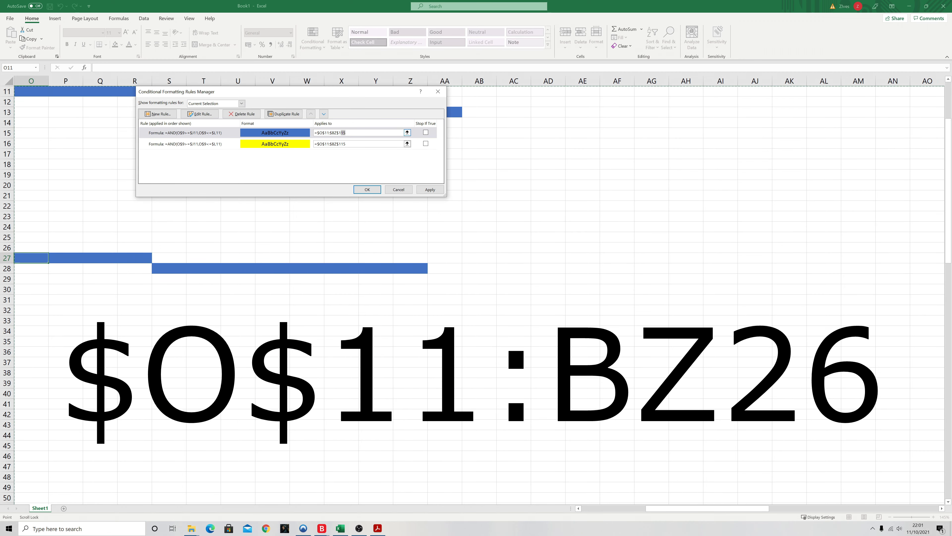
{"action": "key", "text": "BackSpace"}
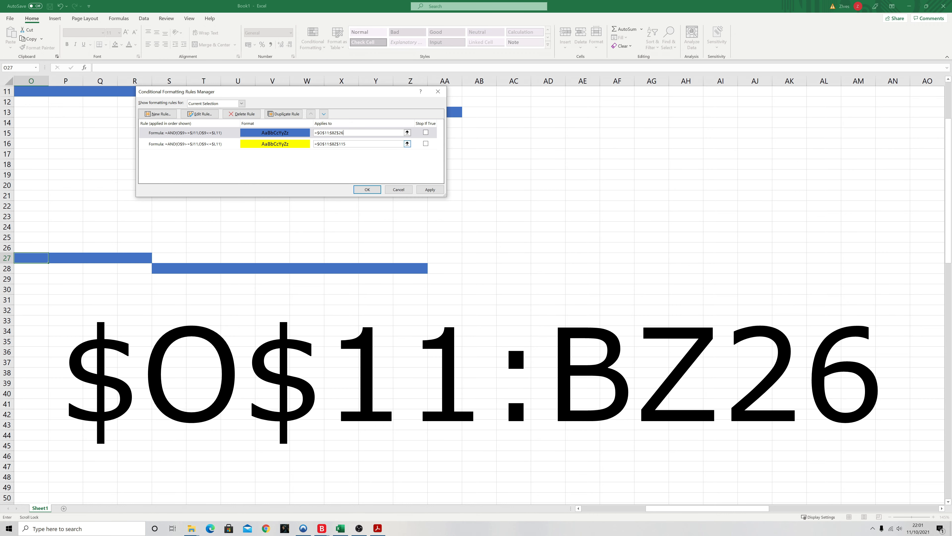
{"action": "left_click", "coordinate": [329, 145]}
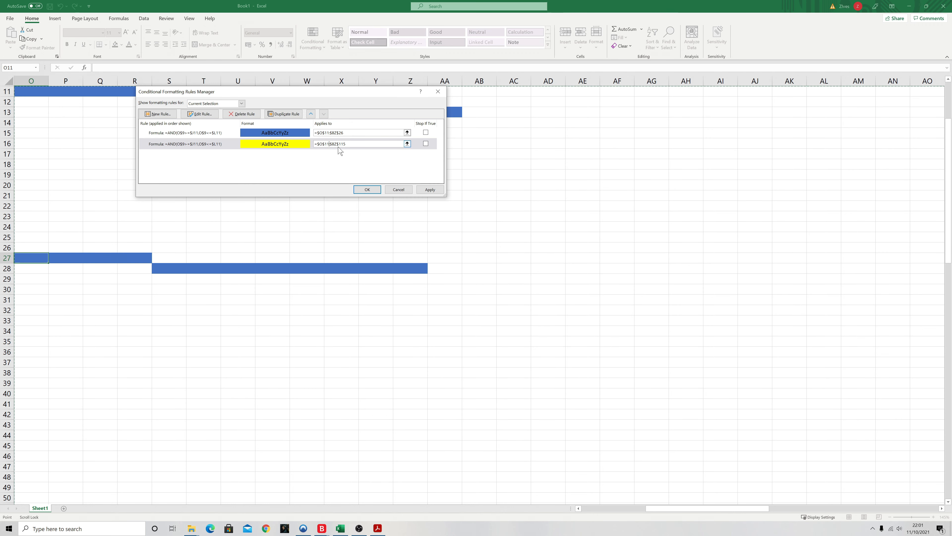
{"action": "key", "text": "BackSpace"}
{"action": "key", "text": "BackSpace"}
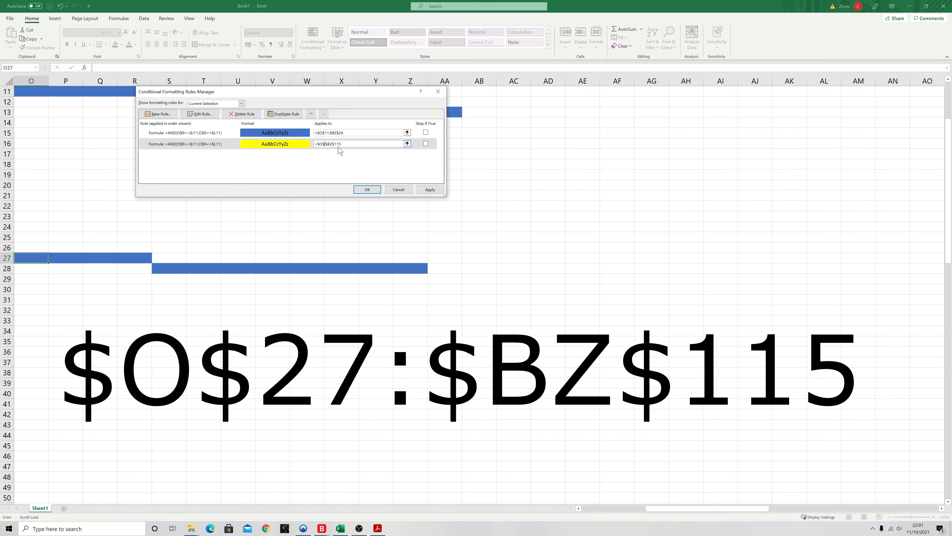
{"action": "type", "text": "27"}
{"action": "left_click", "coordinate": [429, 189]}
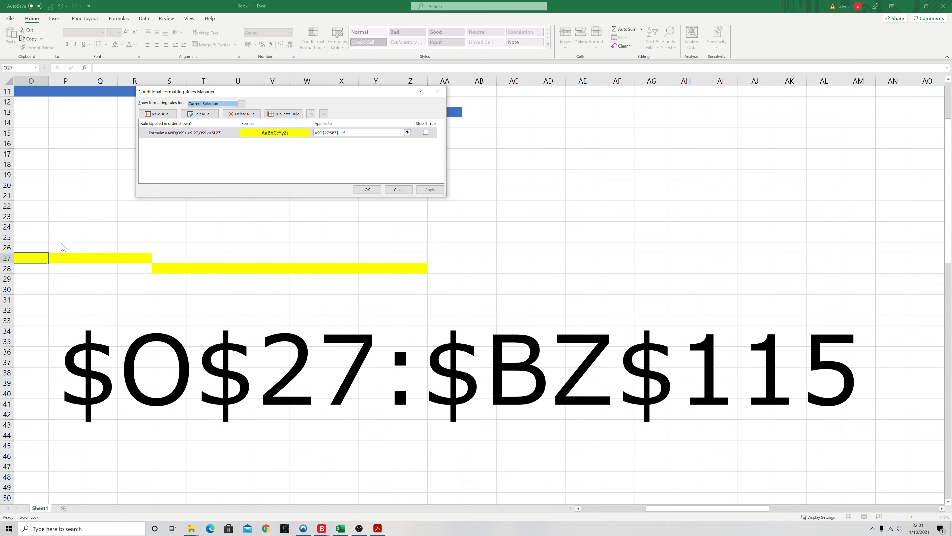